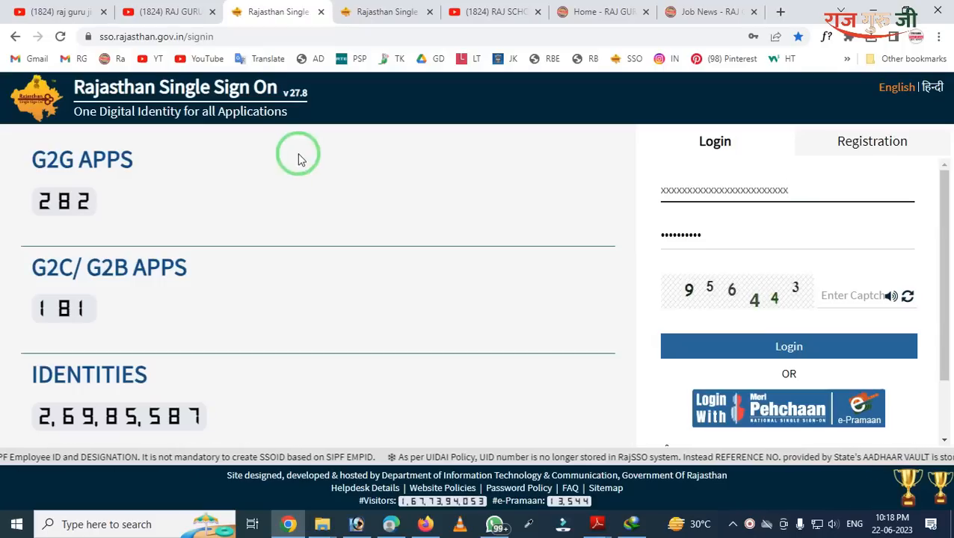
Step: Look through the RAJ GURU JI EDU, RAJ SCHOOL HELP and rajguruji.com tabs, then return to SSO sign-in
{"action": "left_click", "coordinate": [177, 9]}
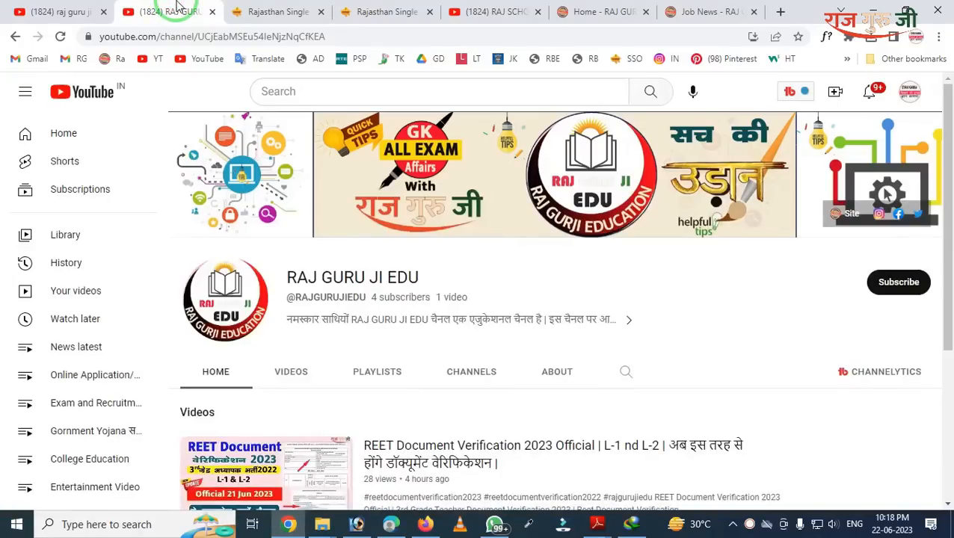
{"action": "left_click", "coordinate": [251, 10]}
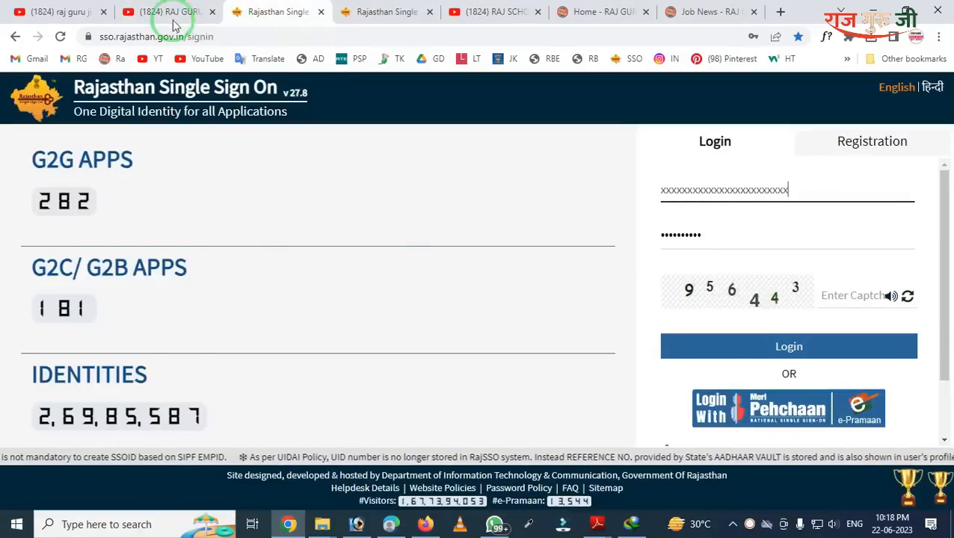
{"action": "left_click", "coordinate": [146, 11]}
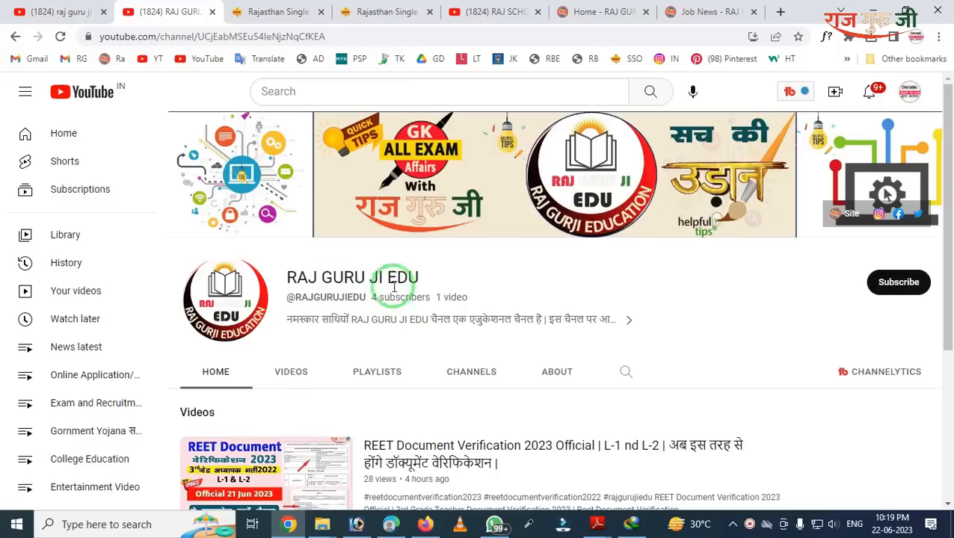
{"action": "left_click", "coordinate": [450, 13]}
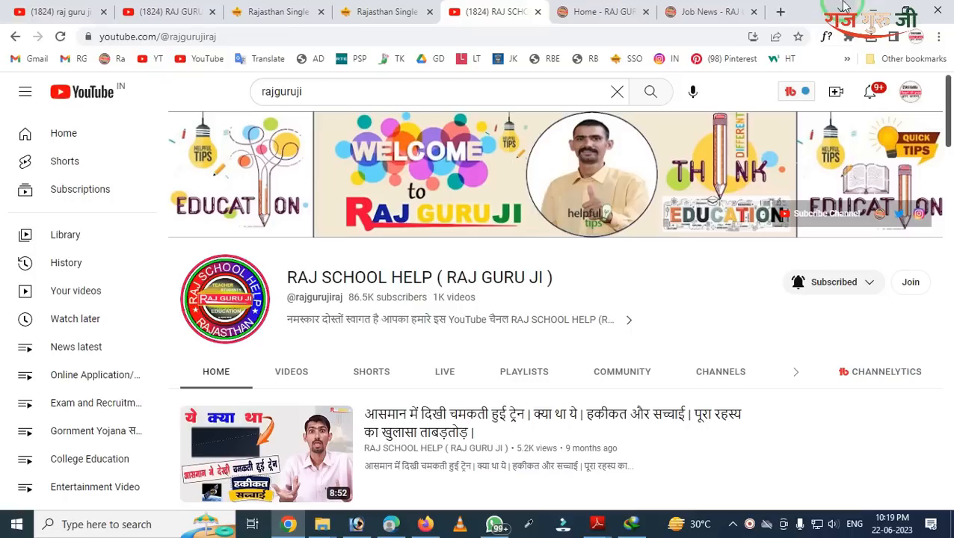
{"action": "left_click", "coordinate": [591, 9]}
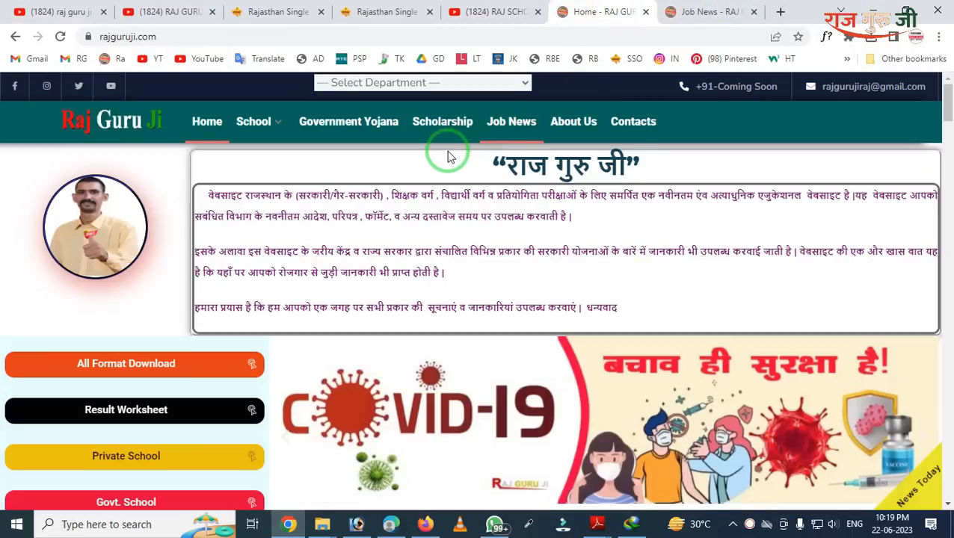
{"action": "left_click", "coordinate": [208, 12]}
{"action": "left_click", "coordinate": [261, 11]}
{"action": "left_click", "coordinate": [461, 212]}
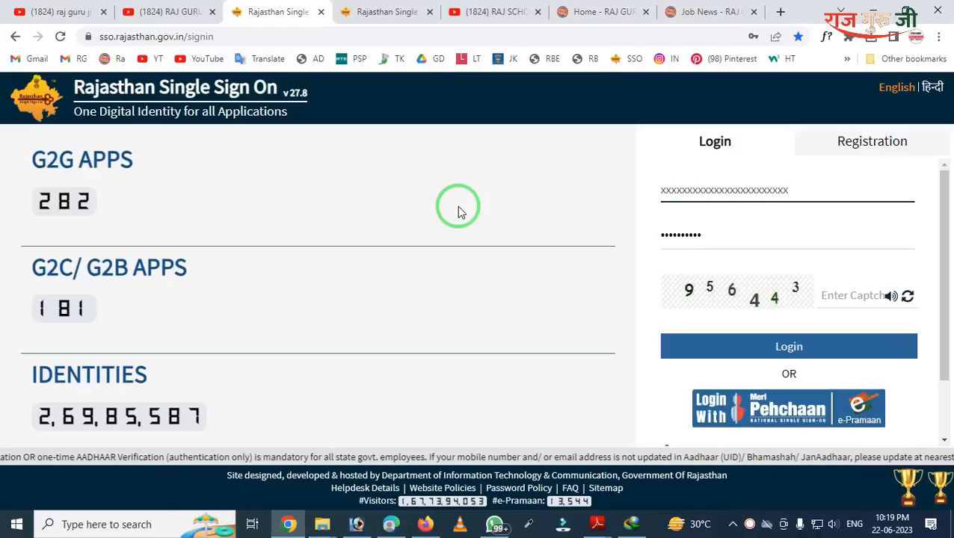
Step: From the logged-in SSO dashboard, launch the RECRUITMENT PORTAL app under Recent Apps
{"action": "left_click", "coordinate": [381, 11]}
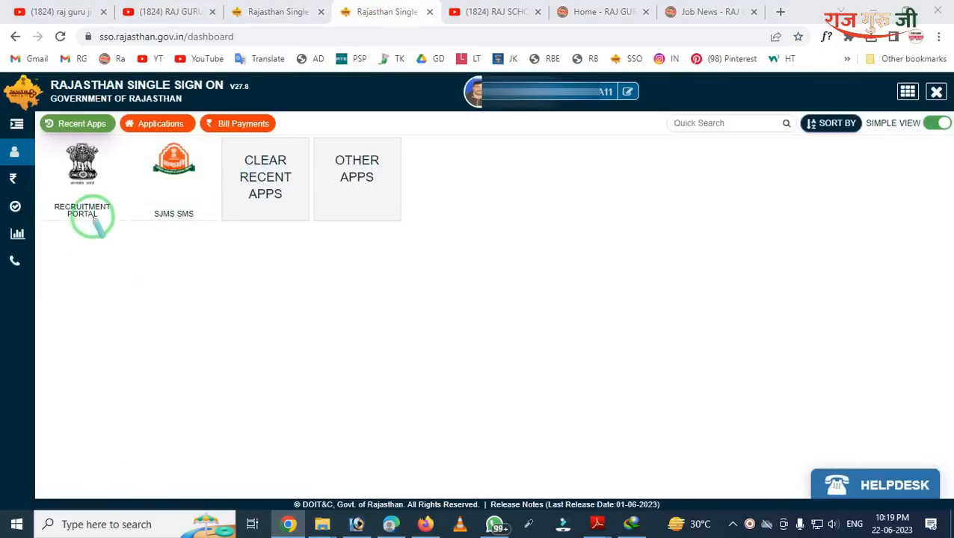
{"action": "mouse_move", "coordinate": [30, 124]}
{"action": "left_mouse_down"}
{"action": "mouse_move", "coordinate": [31, 192]}
{"action": "mouse_move", "coordinate": [123, 228]}
{"action": "left_mouse_up"}
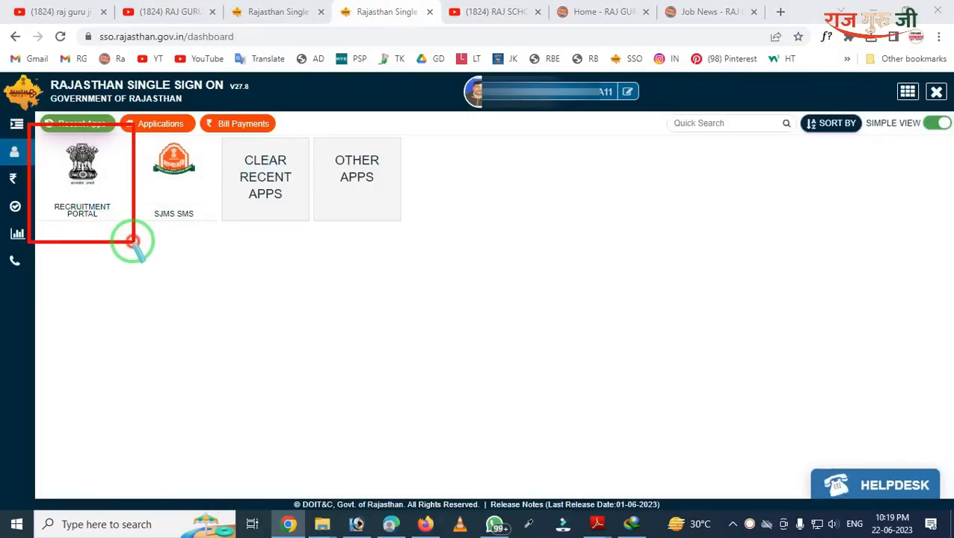
{"action": "left_click", "coordinate": [102, 188]}
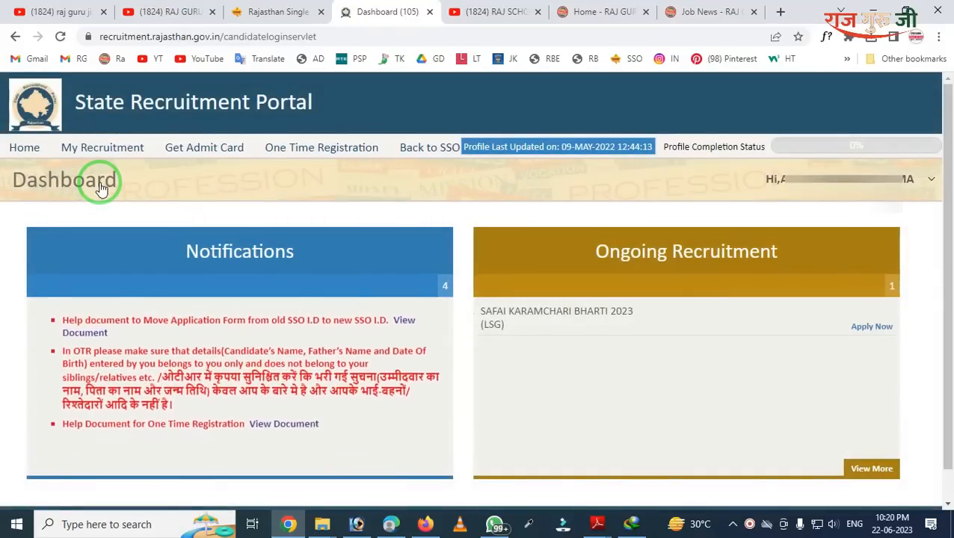
{"action": "left_click_drag", "start_coordinate": [3, 125], "coordinate": [408, 218]}
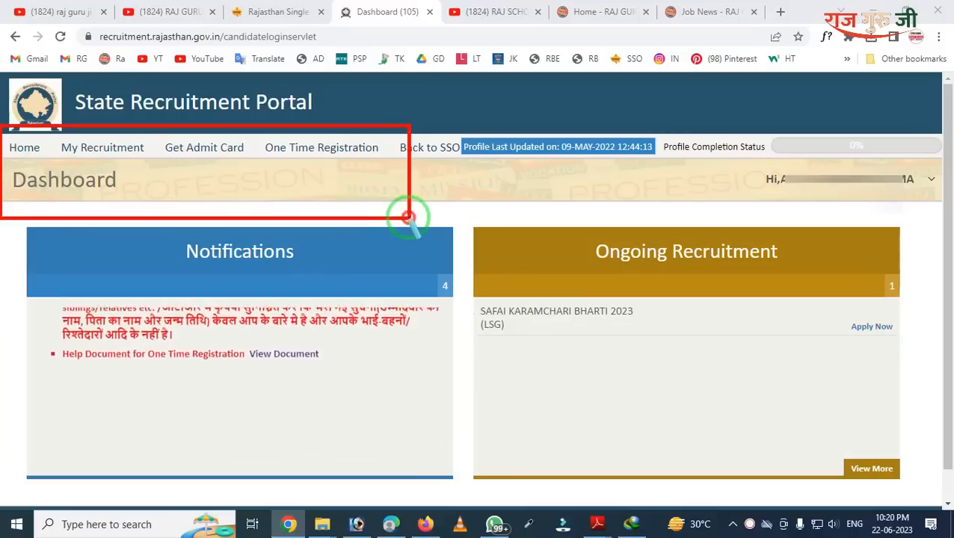
{"action": "left_click_drag", "start_coordinate": [38, 125], "coordinate": [109, 149]}
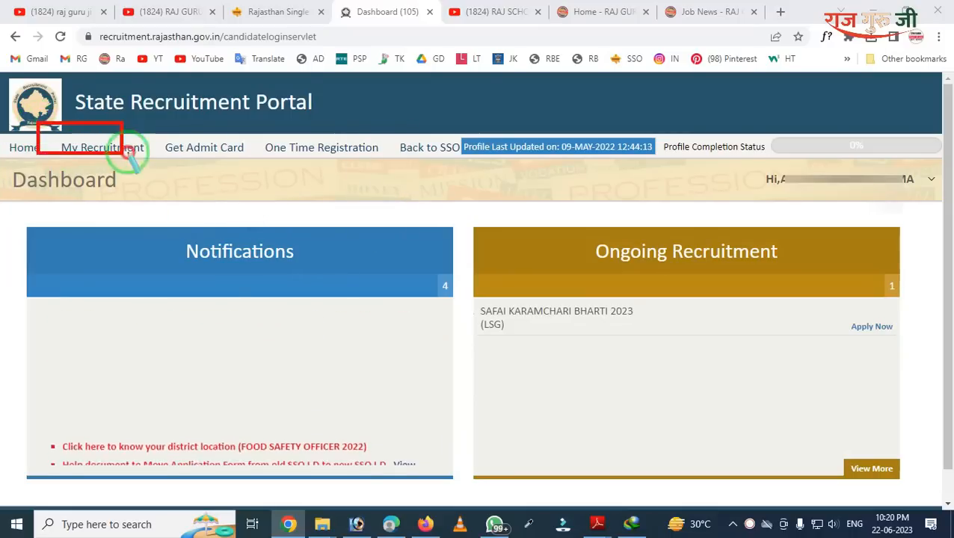
Step: Open My Recruitment and switch to the 'Detailed form cum scrutiny' tab
{"action": "left_click", "coordinate": [130, 154]}
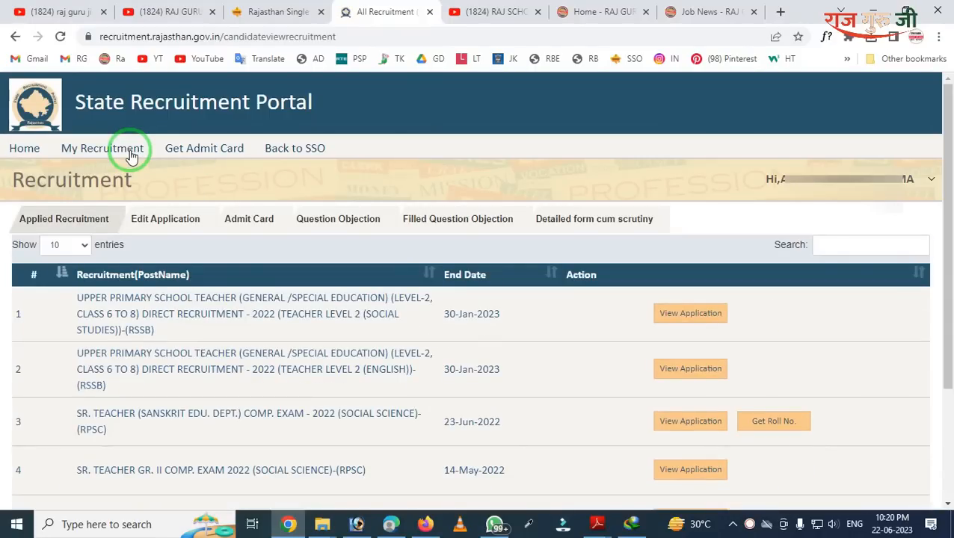
{"action": "mouse_move", "coordinate": [2, 172]}
{"action": "left_mouse_down"}
{"action": "mouse_move", "coordinate": [42, 217]}
{"action": "mouse_move", "coordinate": [188, 447]}
{"action": "mouse_move", "coordinate": [453, 521]}
{"action": "left_mouse_up"}
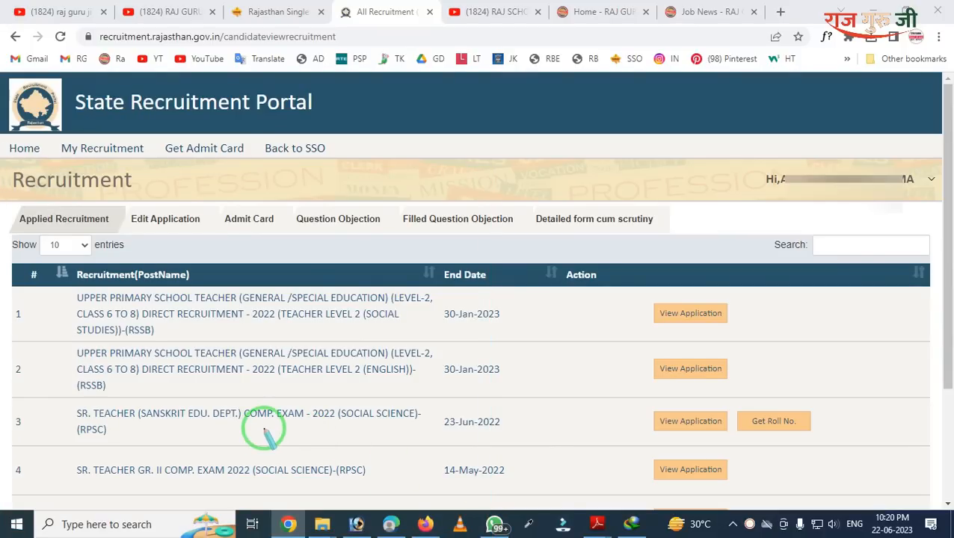
{"action": "mouse_move", "coordinate": [518, 170]}
{"action": "left_mouse_down"}
{"action": "mouse_move", "coordinate": [568, 234]}
{"action": "mouse_move", "coordinate": [677, 251]}
{"action": "left_mouse_up"}
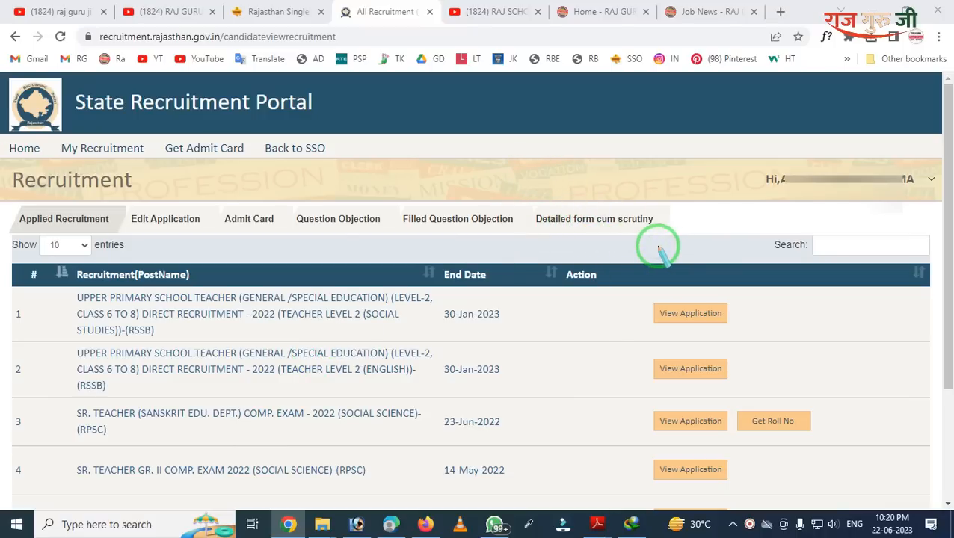
{"action": "left_click", "coordinate": [630, 214]}
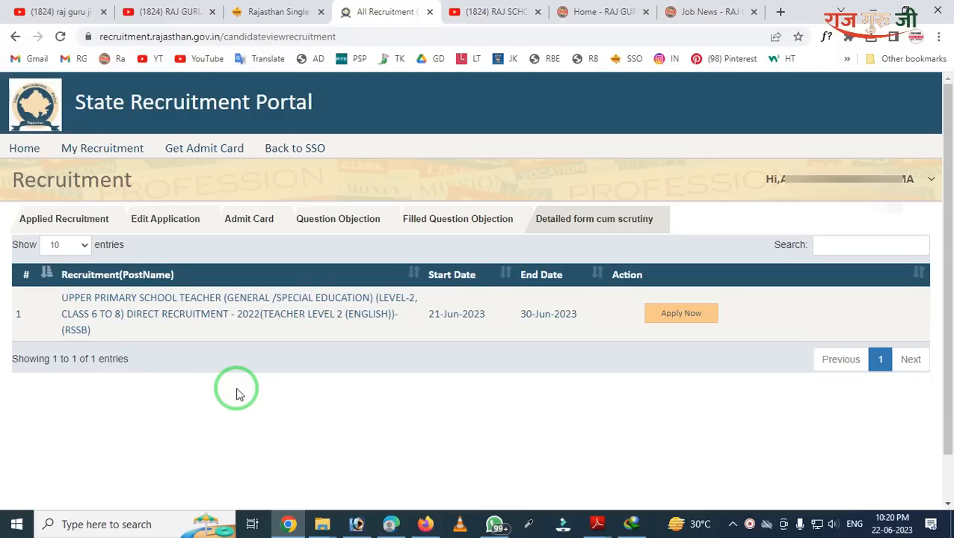
Step: Highlight the Upper Primary School Teacher Level-2 2022 post, open 21–30 June 2023
{"action": "mouse_move", "coordinate": [3, 228]}
{"action": "left_mouse_down"}
{"action": "mouse_move", "coordinate": [150, 399]}
{"action": "mouse_move", "coordinate": [572, 457]}
{"action": "left_mouse_up"}
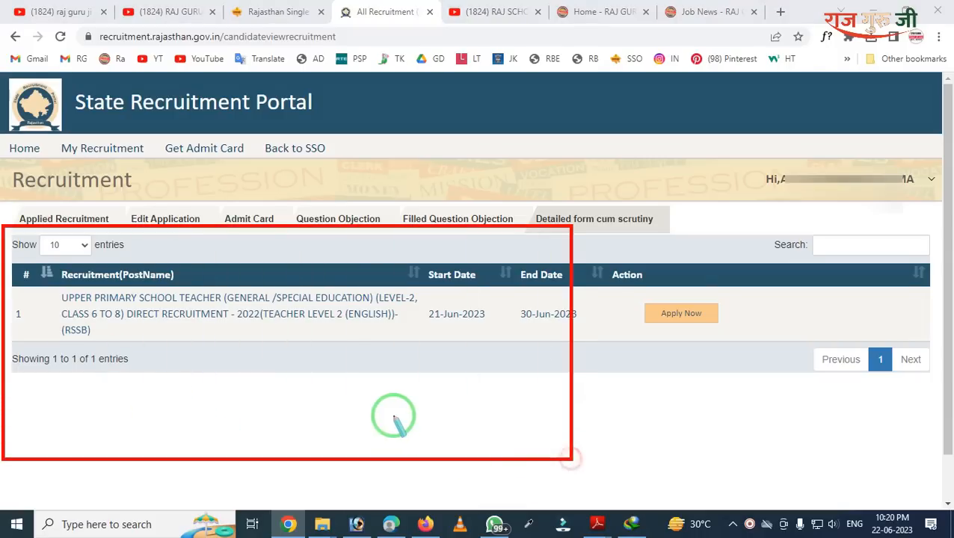
{"action": "key", "text": "Escape"}
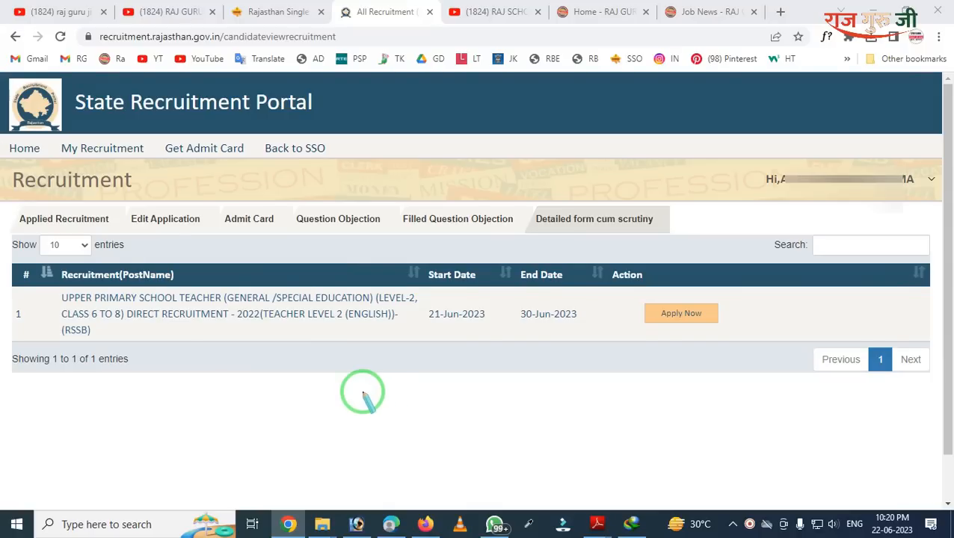
{"action": "mouse_move", "coordinate": [1, 228]}
{"action": "left_mouse_down"}
{"action": "mouse_move", "coordinate": [378, 521]}
{"action": "mouse_move", "coordinate": [523, 513]}
{"action": "left_mouse_up"}
{"action": "key", "text": "Escape"}
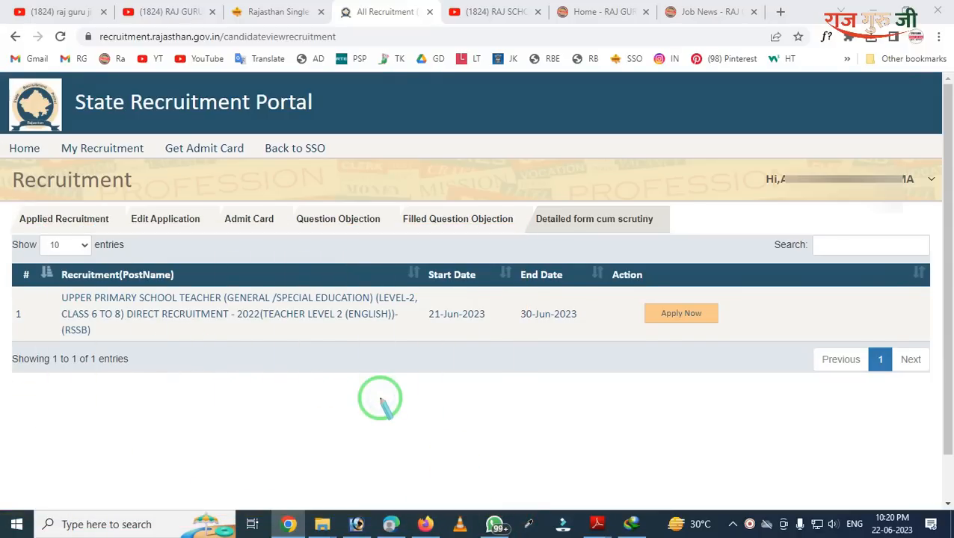
{"action": "mouse_move", "coordinate": [340, 252]}
{"action": "left_mouse_down"}
{"action": "mouse_move", "coordinate": [446, 329]}
{"action": "mouse_move", "coordinate": [487, 344]}
{"action": "left_mouse_up"}
{"action": "key", "text": "Escape"}
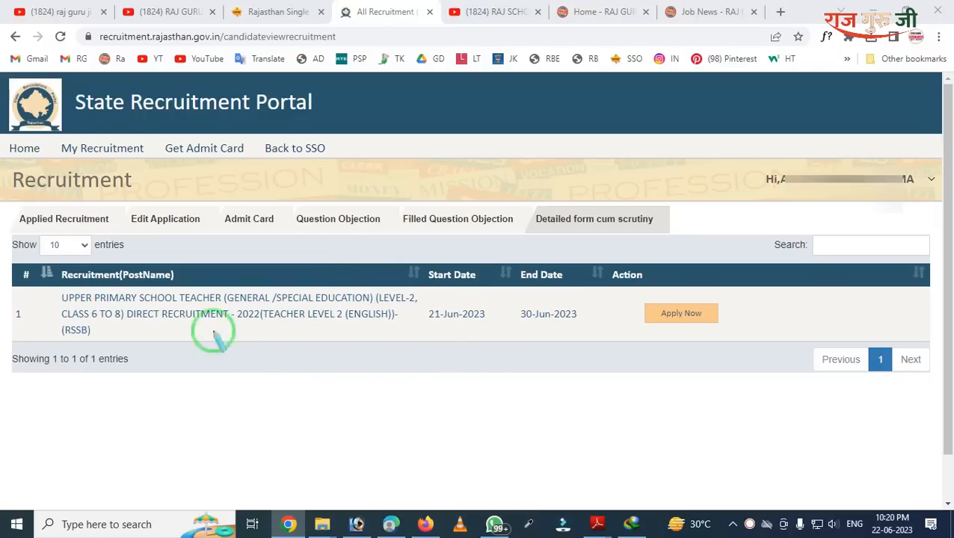
{"action": "left_click_drag", "start_coordinate": [163, 285], "coordinate": [420, 390]}
{"action": "key", "text": "Escape"}
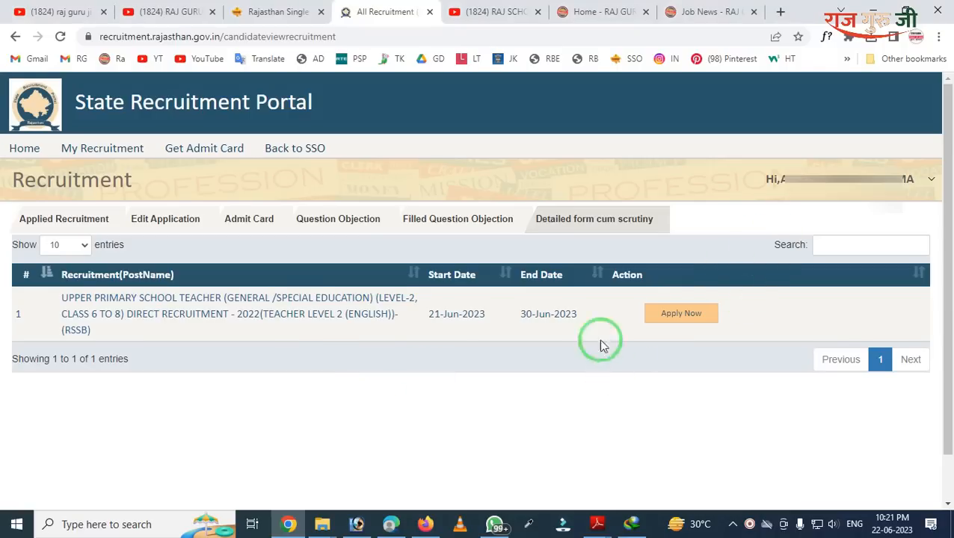
Step: Apply Now for the teacher recruitment and agree to the editing and submission terms
{"action": "left_click", "coordinate": [667, 312]}
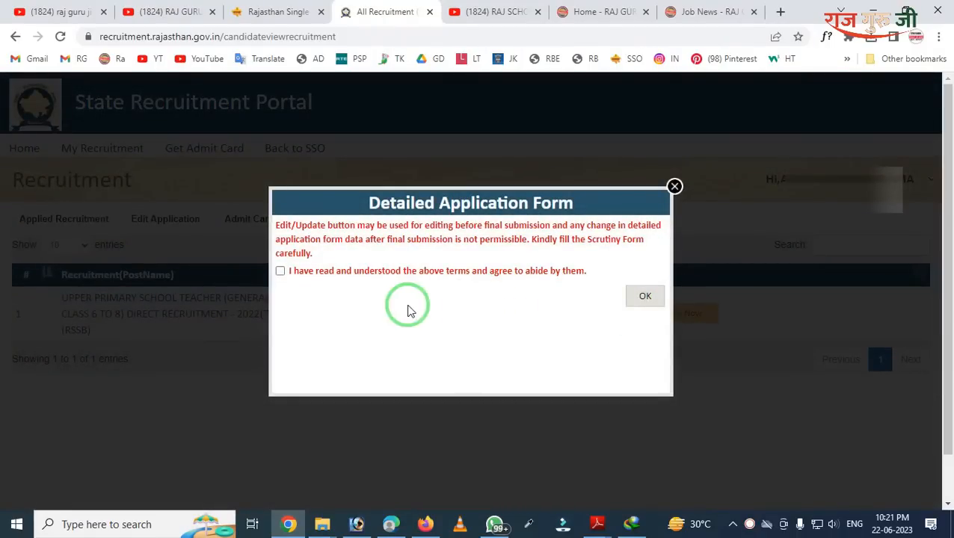
{"action": "left_click", "coordinate": [280, 272]}
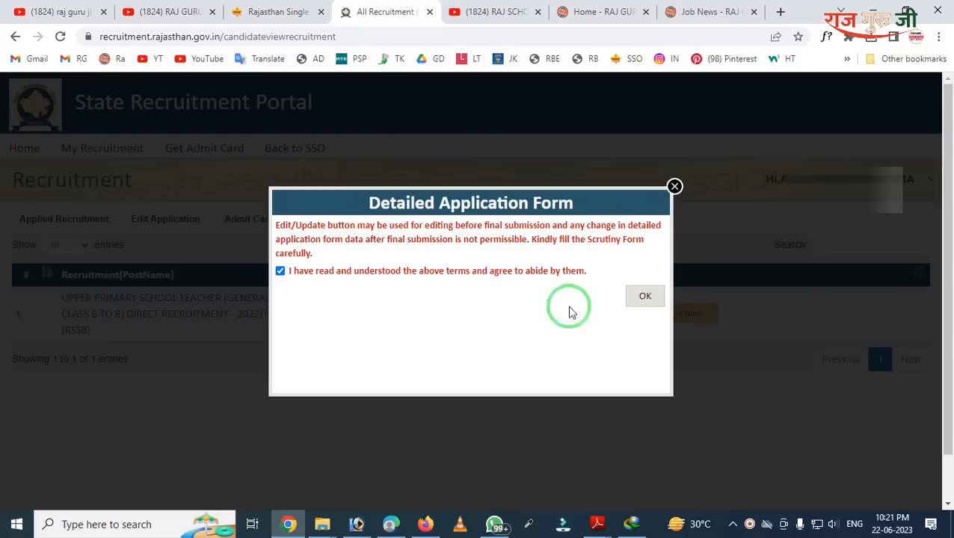
{"action": "left_click", "coordinate": [645, 296]}
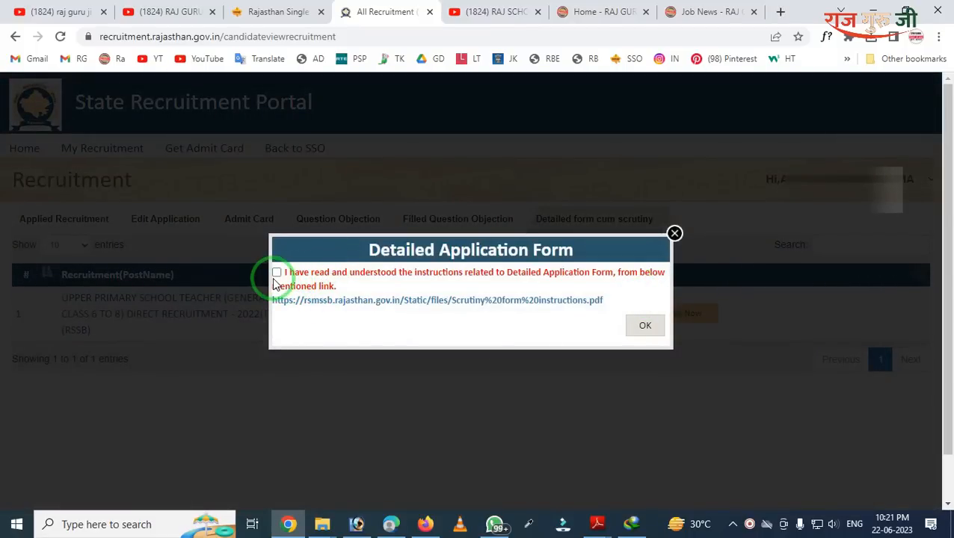
Step: Confirm reading the scrutiny form instructions PDF and open the Basic Details form for advertisement 2169
{"action": "left_click", "coordinate": [275, 277]}
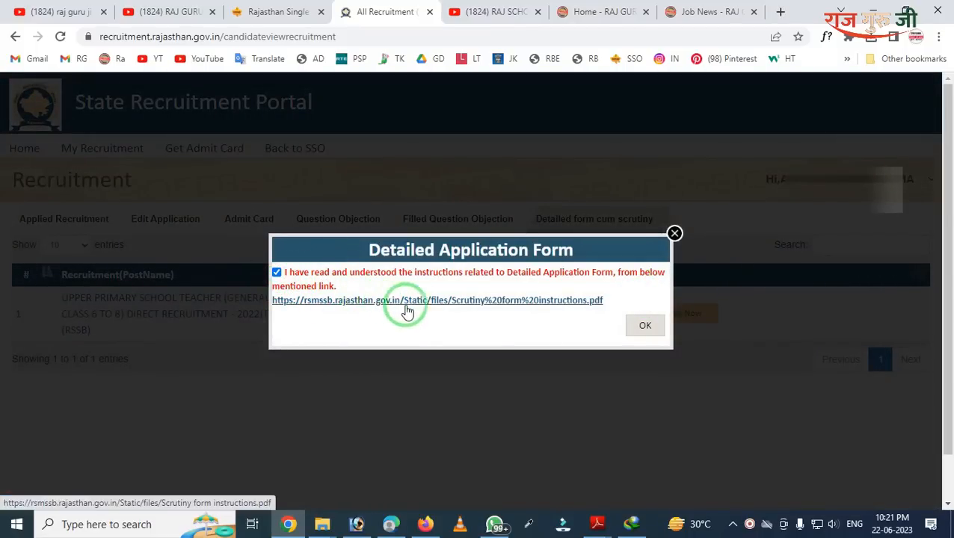
{"action": "left_click", "coordinate": [448, 302]}
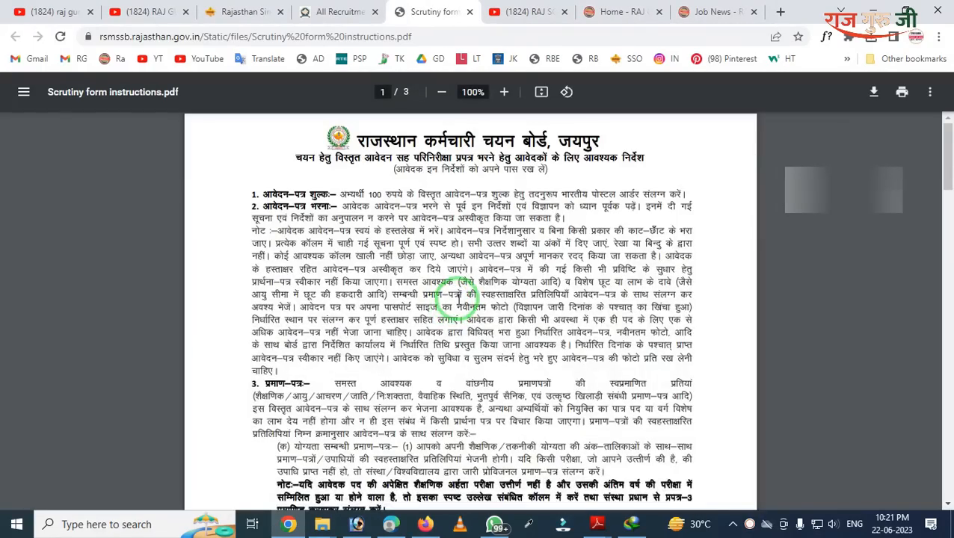
{"action": "scroll", "coordinate": [460, 299], "scroll_direction": "down", "scroll_amount": 10}
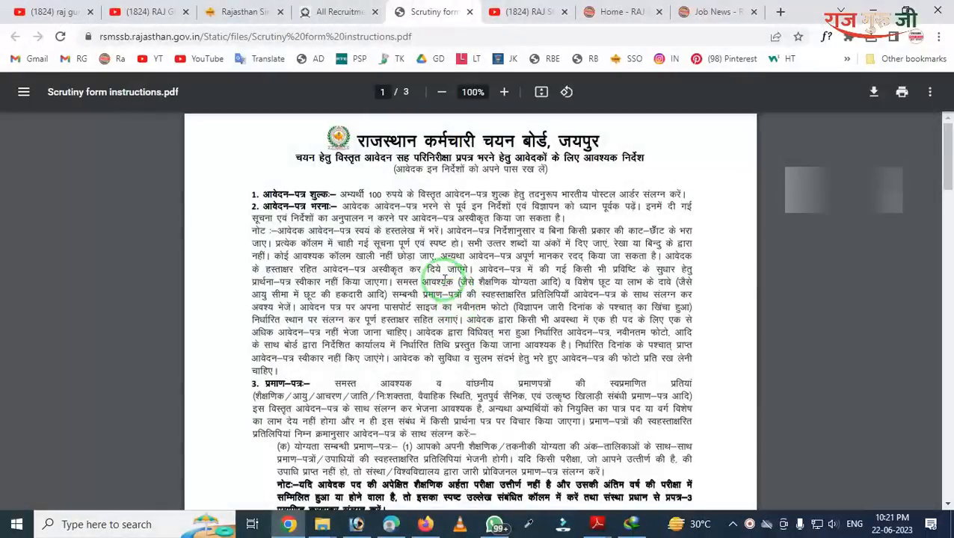
{"action": "left_click", "coordinate": [356, 15]}
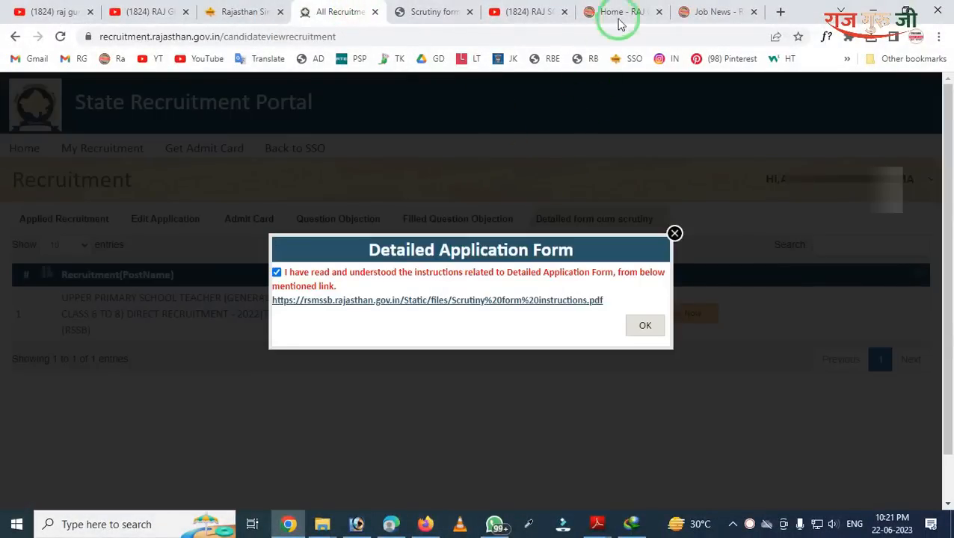
{"action": "left_click", "coordinate": [609, 17]}
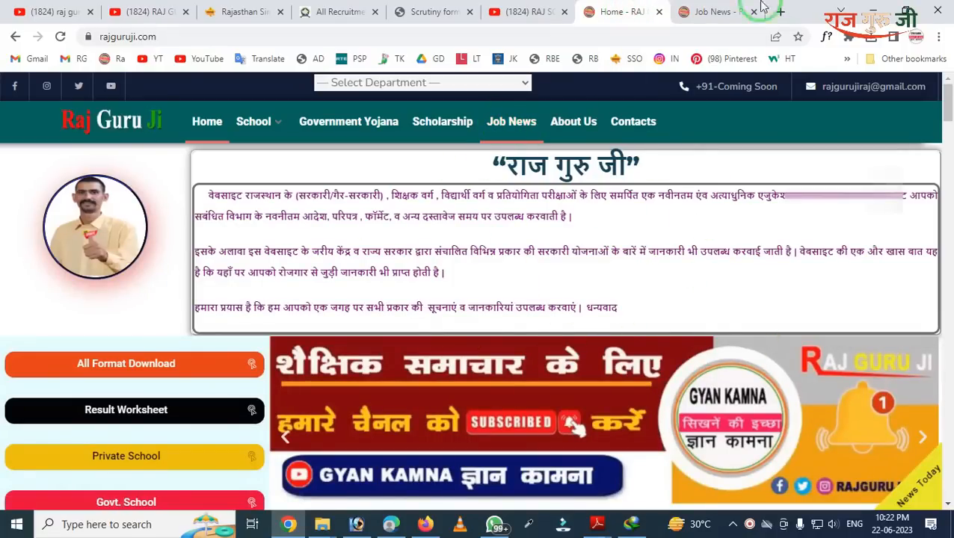
{"action": "left_click", "coordinate": [703, 13]}
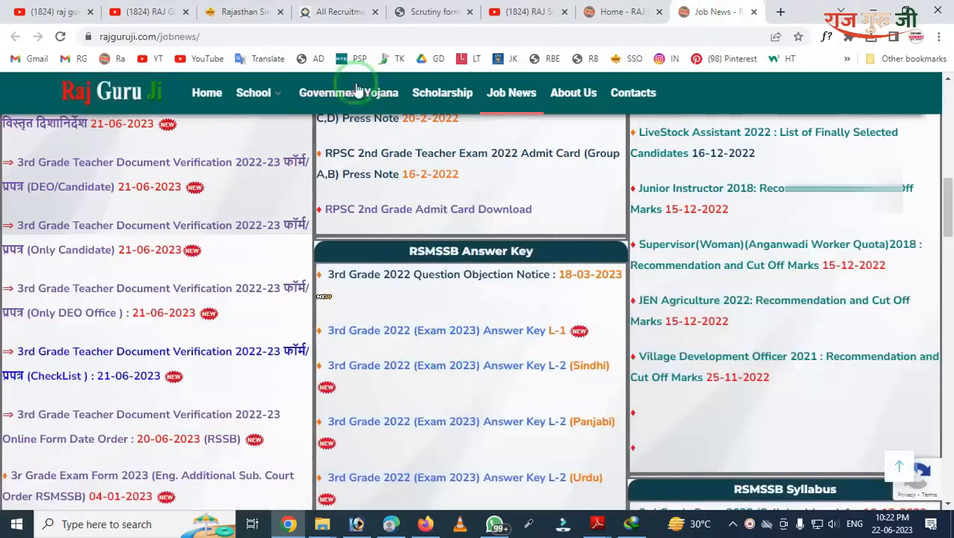
{"action": "left_click", "coordinate": [338, 9]}
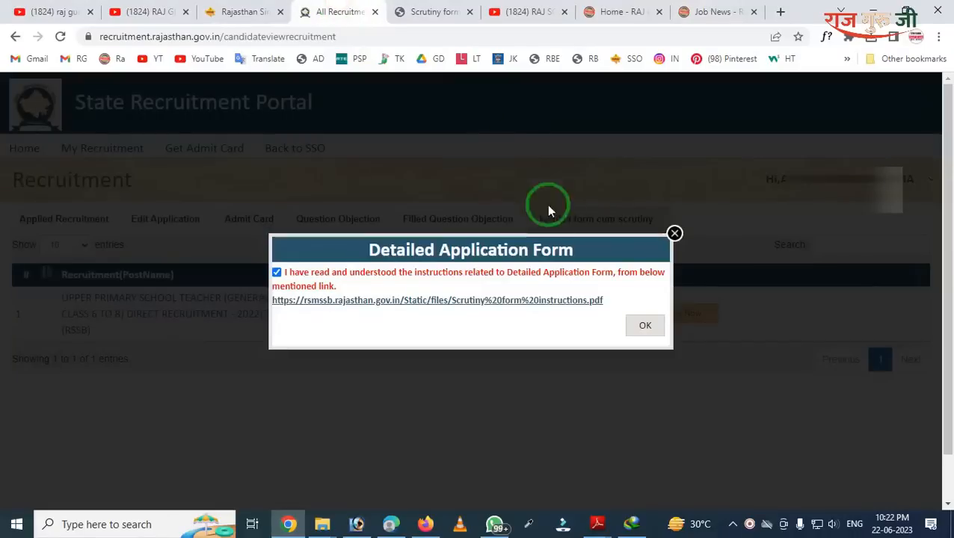
{"action": "left_click", "coordinate": [640, 329]}
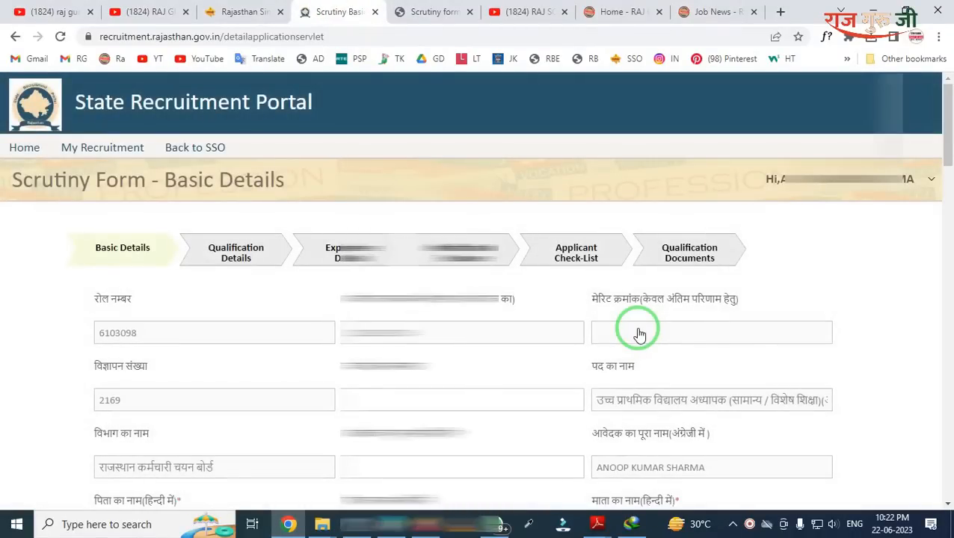
Step: Review the Basic Details form, highlighting the step tabs, Basic Details step and roll number field
{"action": "scroll", "coordinate": [598, 350], "scroll_direction": "down", "scroll_amount": 15}
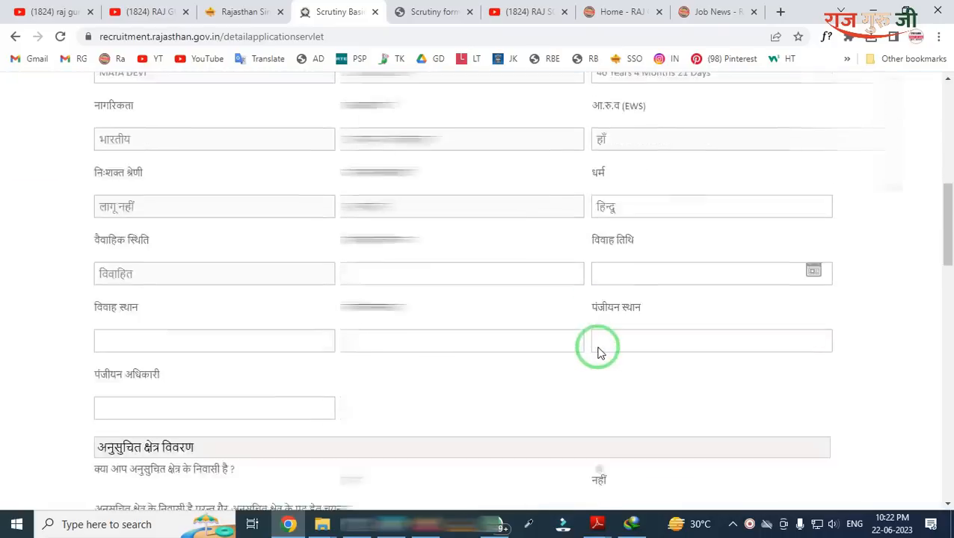
{"action": "scroll", "coordinate": [598, 350], "scroll_direction": "down", "scroll_amount": 2}
{"action": "scroll", "coordinate": [558, 393], "scroll_direction": "up", "scroll_amount": 15}
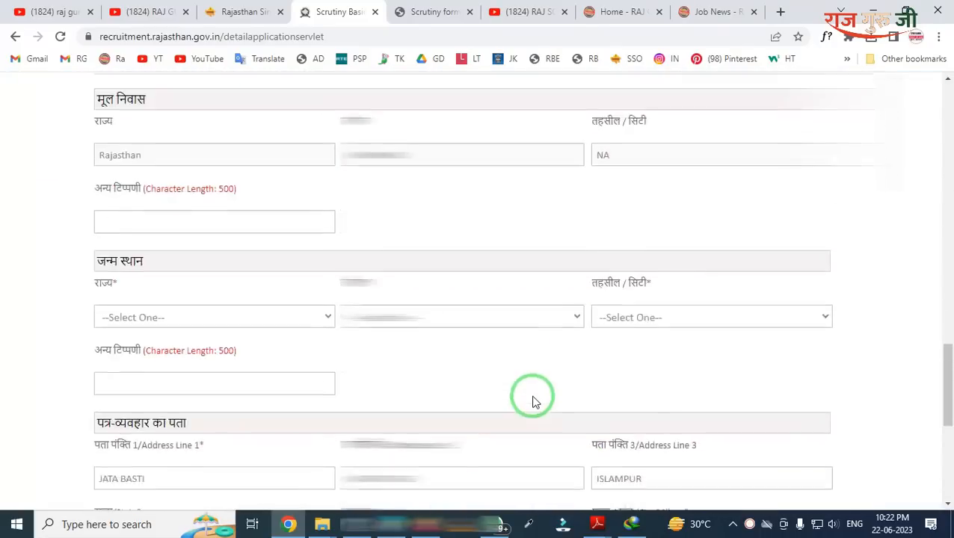
{"action": "scroll", "coordinate": [535, 401], "scroll_direction": "up", "scroll_amount": 5}
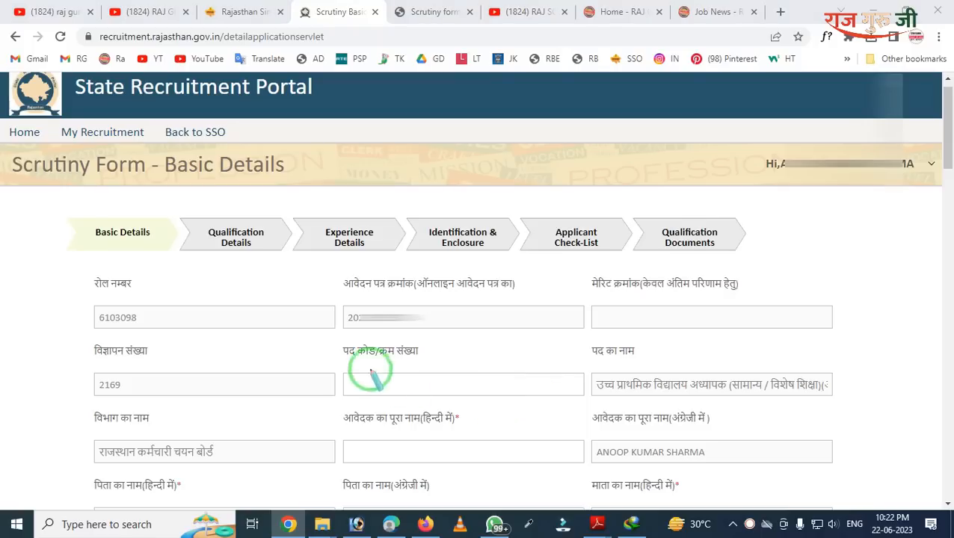
{"action": "mouse_move", "coordinate": [21, 199]}
{"action": "left_mouse_down"}
{"action": "mouse_move", "coordinate": [413, 286]}
{"action": "mouse_move", "coordinate": [795, 279]}
{"action": "left_mouse_up"}
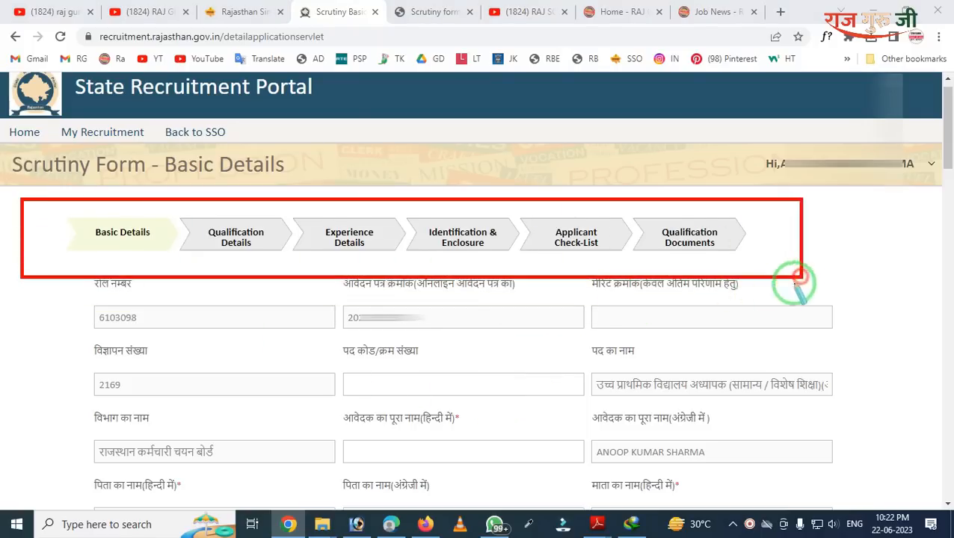
{"action": "right_click", "coordinate": [568, 277]}
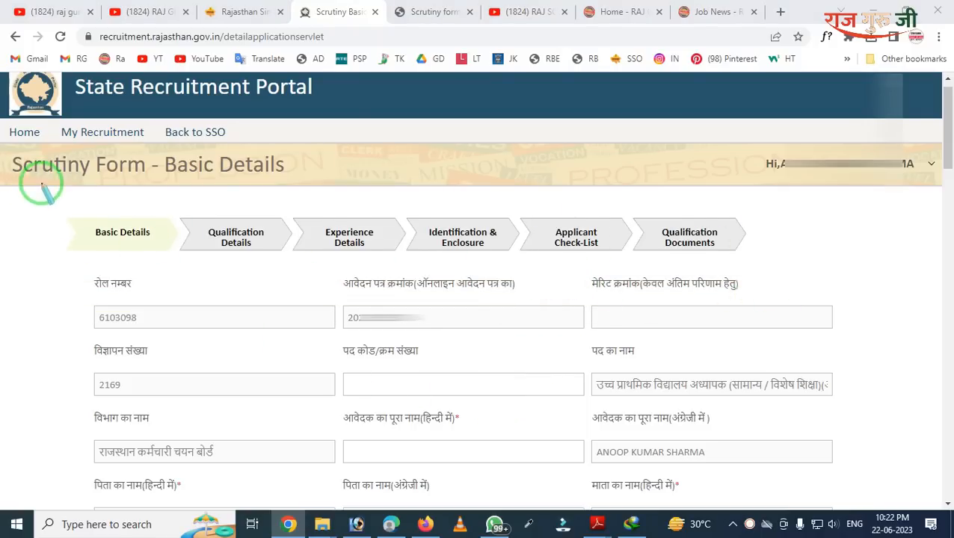
{"action": "mouse_move", "coordinate": [41, 184]}
{"action": "left_mouse_down"}
{"action": "mouse_move", "coordinate": [125, 271]}
{"action": "mouse_move", "coordinate": [180, 271]}
{"action": "left_mouse_up"}
{"action": "right_click", "coordinate": [178, 273]}
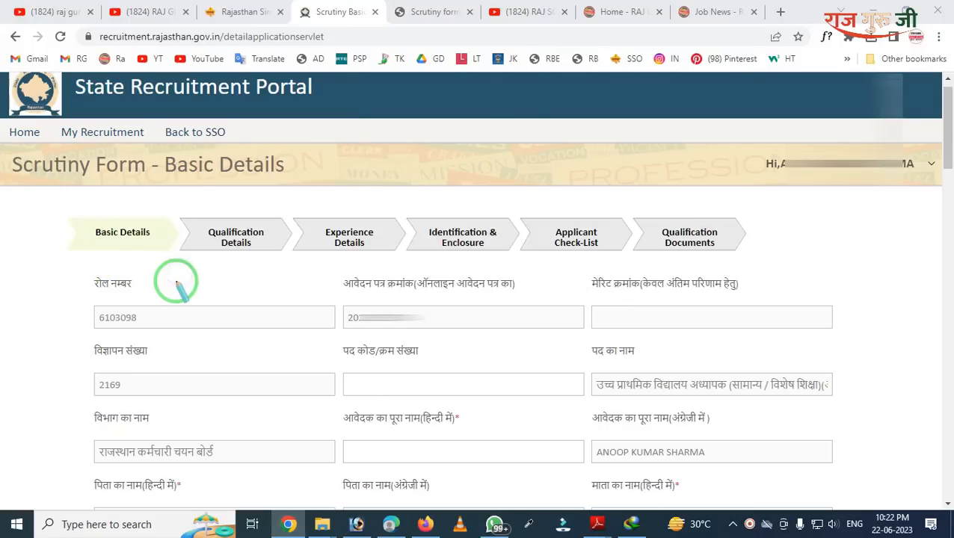
{"action": "mouse_move", "coordinate": [74, 256]}
{"action": "left_mouse_down"}
{"action": "mouse_move", "coordinate": [75, 322]}
{"action": "mouse_move", "coordinate": [177, 355]}
{"action": "left_mouse_up"}
{"action": "right_click", "coordinate": [178, 354]}
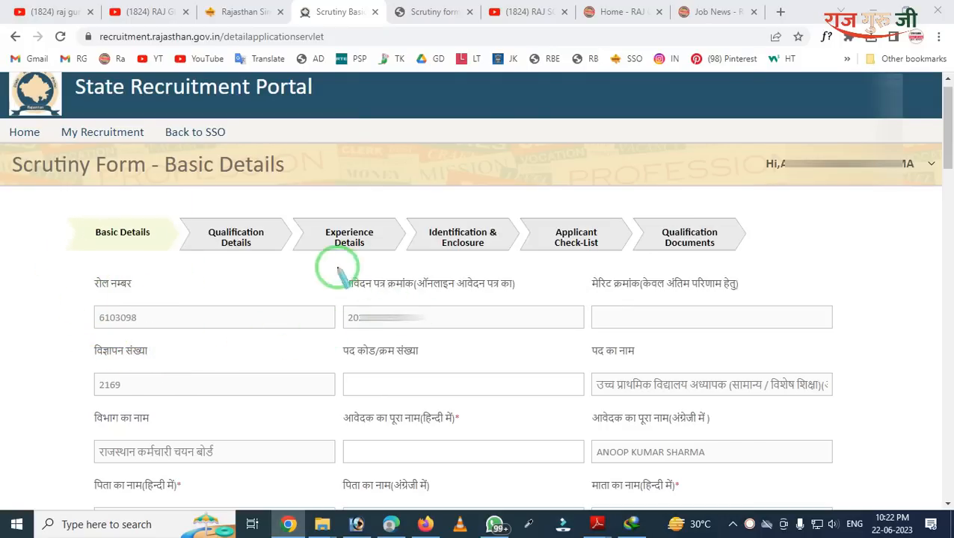
Step: Highlight application number, post code, merit number, advertisement number and पद कोड fields, then show open PDFs
{"action": "left_click_drag", "start_coordinate": [337, 268], "coordinate": [469, 382]}
{"action": "right_click", "coordinate": [473, 377]}
{"action": "left_click_drag", "start_coordinate": [564, 269], "coordinate": [674, 343]}
{"action": "right_click", "coordinate": [672, 342]}
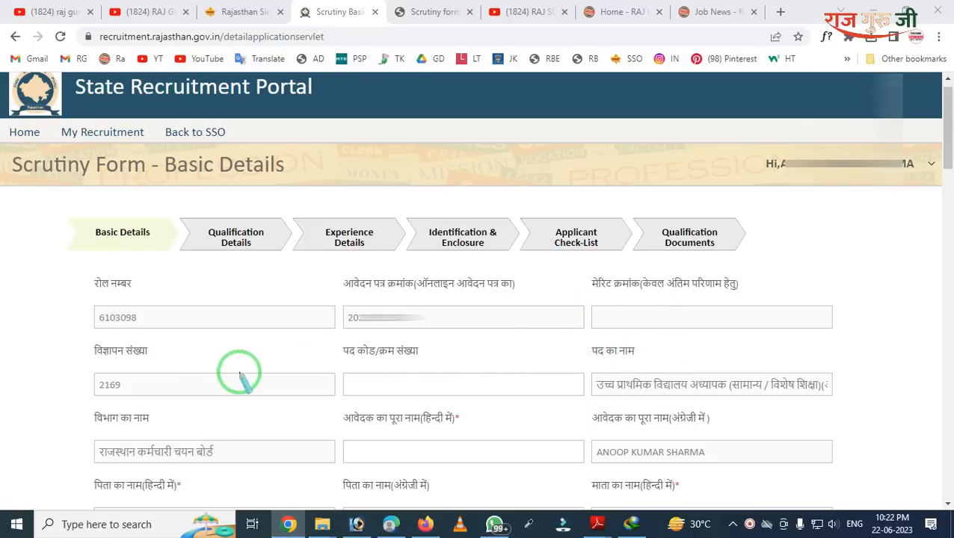
{"action": "mouse_move", "coordinate": [6, 310]}
{"action": "left_mouse_down"}
{"action": "mouse_move", "coordinate": [198, 492]}
{"action": "mouse_move", "coordinate": [228, 411]}
{"action": "left_mouse_up"}
{"action": "right_click", "coordinate": [232, 411]}
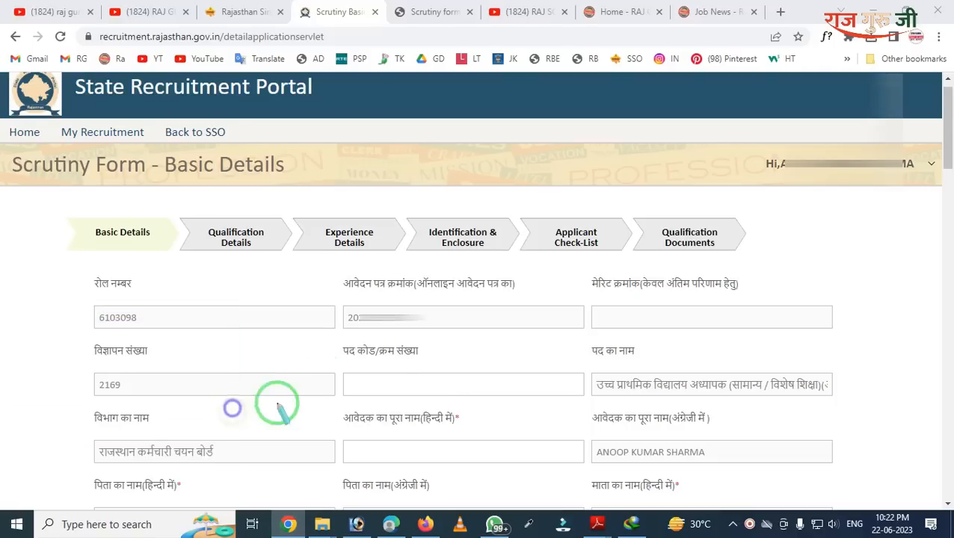
{"action": "mouse_move", "coordinate": [326, 323]}
{"action": "left_mouse_down"}
{"action": "mouse_move", "coordinate": [404, 394]}
{"action": "mouse_move", "coordinate": [439, 402]}
{"action": "left_mouse_up"}
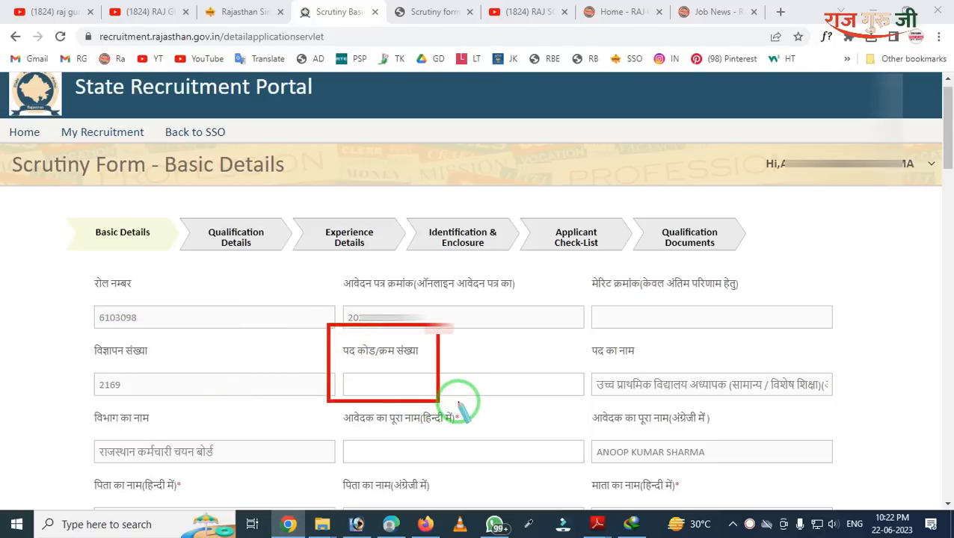
{"action": "right_click", "coordinate": [459, 402]}
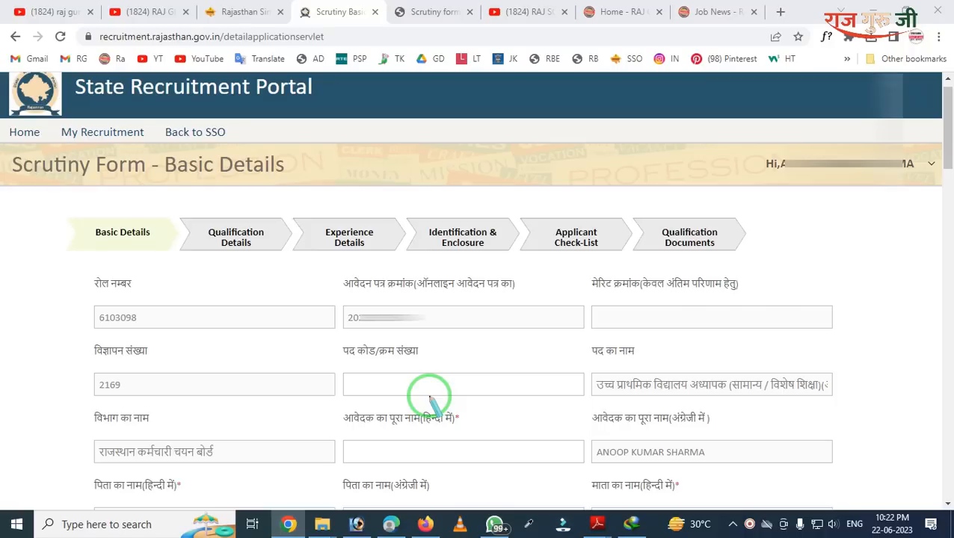
{"action": "key", "text": "Escape"}
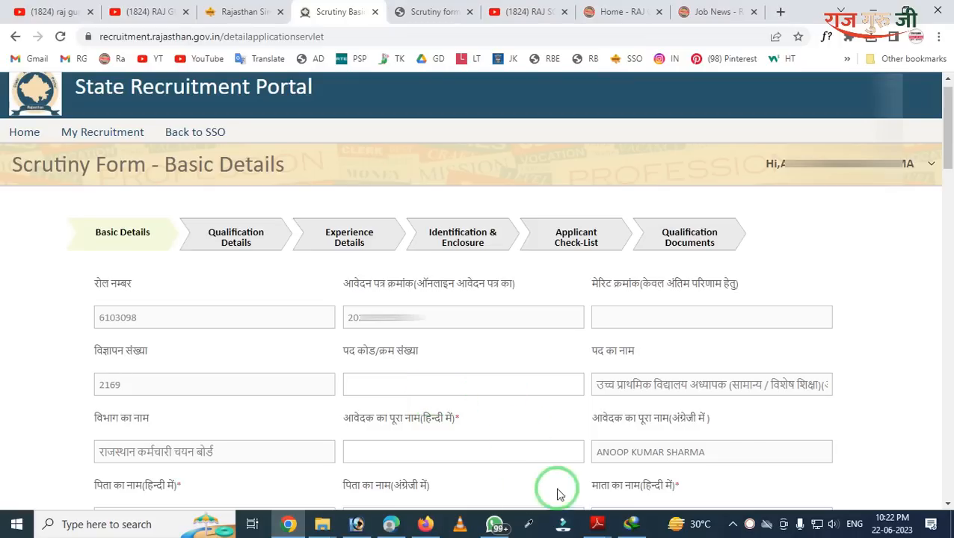
{"action": "left_click", "coordinate": [598, 526]}
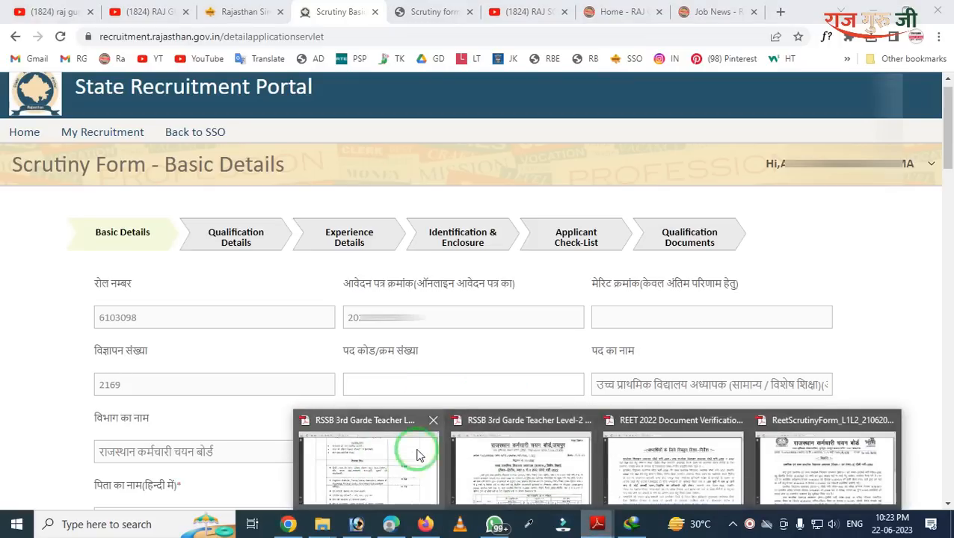
Step: Open the RSSB 3rd Grade Teacher Level-2 notification, advertisement 13/2022, on page 1 in Adobe Reader
{"action": "left_click", "coordinate": [536, 451]}
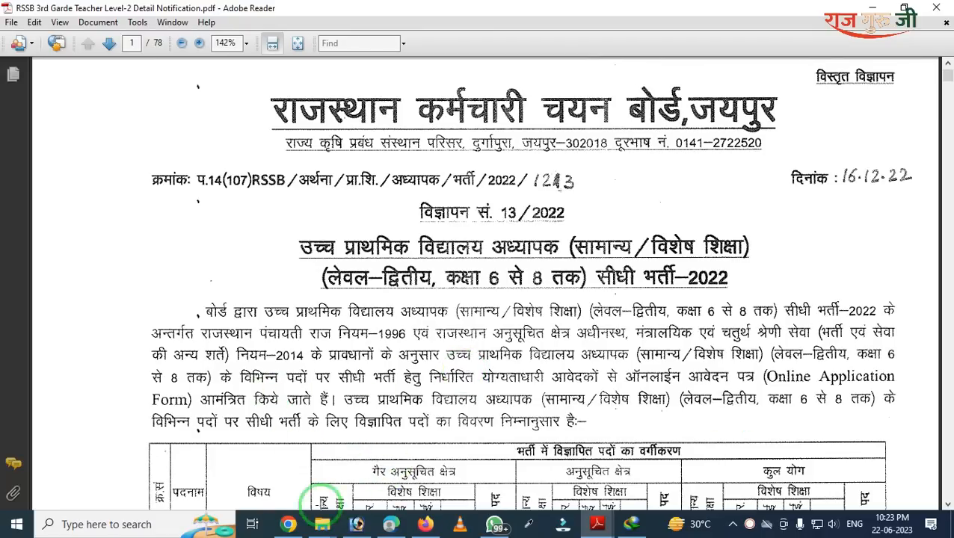
Step: Back in the browser, scroll Basic Details to the name fields, highlighting पद कोड and the Hindi name field
{"action": "left_click", "coordinate": [288, 524]}
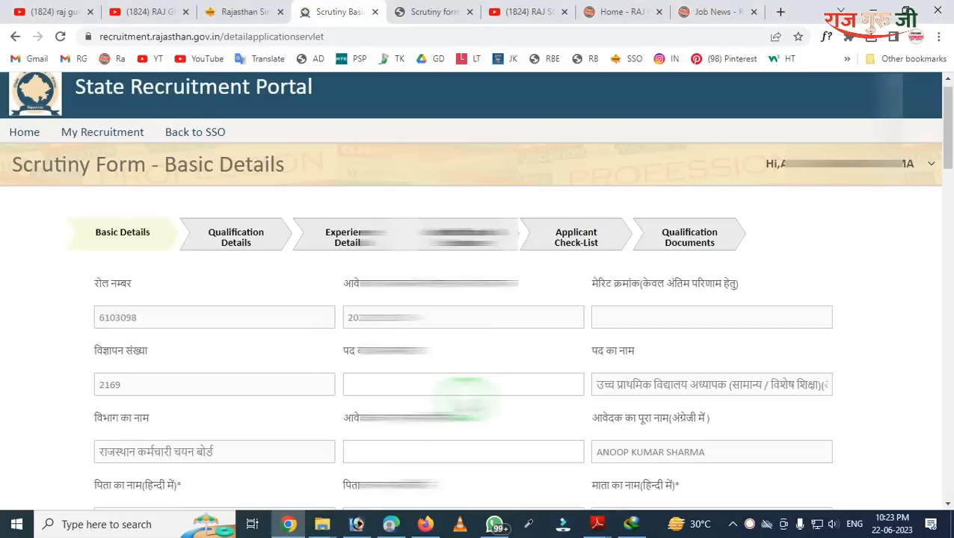
{"action": "scroll", "coordinate": [449, 381], "scroll_direction": "down", "scroll_amount": 2}
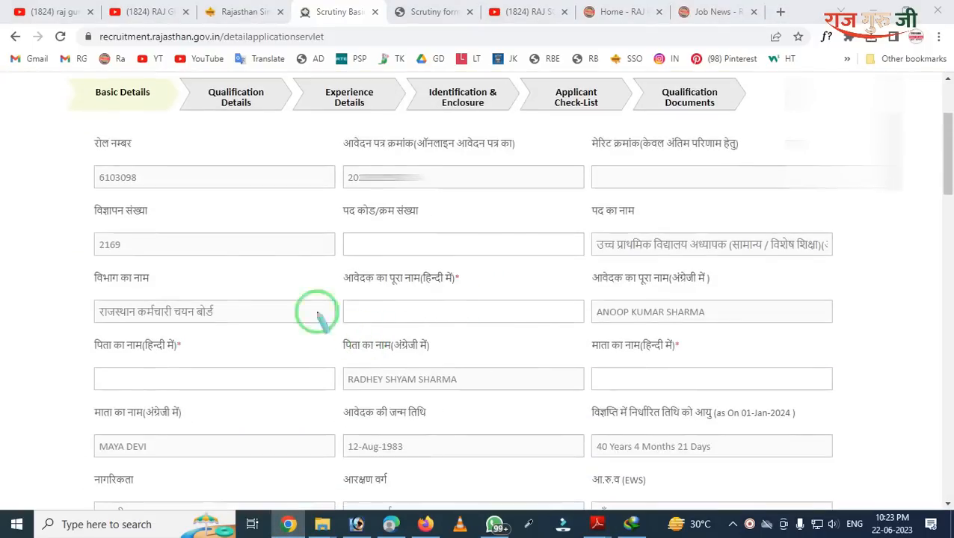
{"action": "mouse_move", "coordinate": [330, 191]}
{"action": "left_mouse_down"}
{"action": "mouse_move", "coordinate": [389, 249]}
{"action": "mouse_move", "coordinate": [542, 264]}
{"action": "mouse_move", "coordinate": [536, 272]}
{"action": "left_mouse_up"}
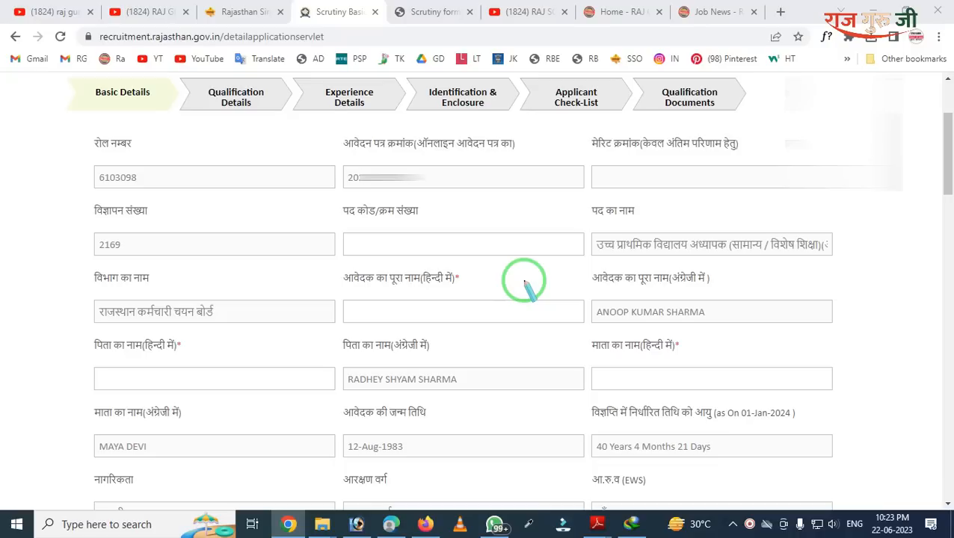
{"action": "mouse_move", "coordinate": [432, 238]}
{"action": "left_mouse_down"}
{"action": "mouse_move", "coordinate": [433, 284]}
{"action": "mouse_move", "coordinate": [471, 322]}
{"action": "mouse_move", "coordinate": [503, 333]}
{"action": "left_mouse_up"}
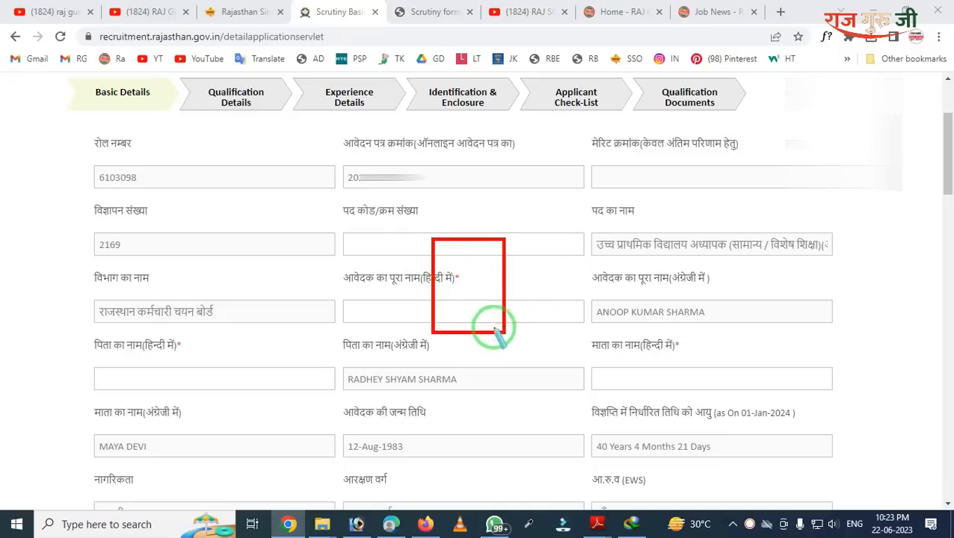
{"action": "right_click", "coordinate": [482, 319]}
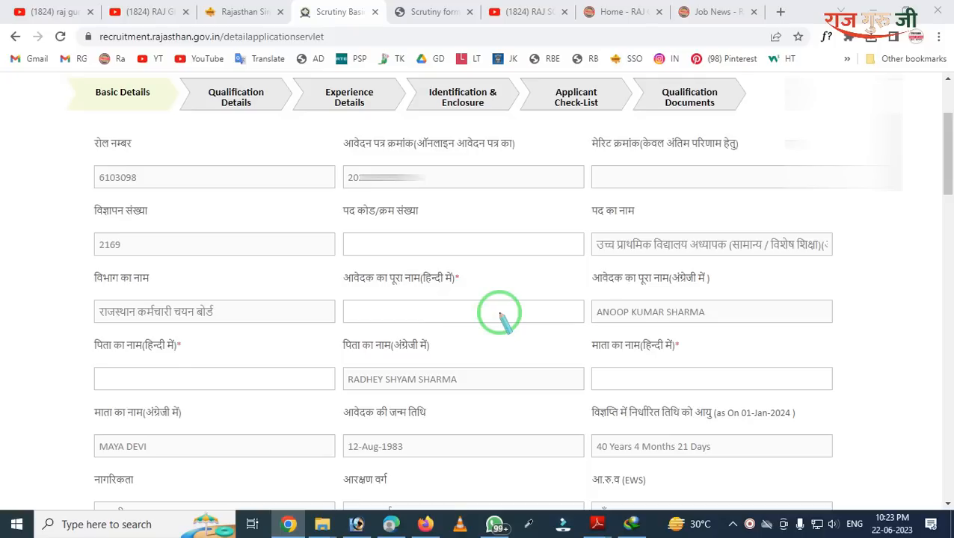
{"action": "left_click_drag", "start_coordinate": [346, 202], "coordinate": [453, 276]}
{"action": "right_click", "coordinate": [454, 277]}
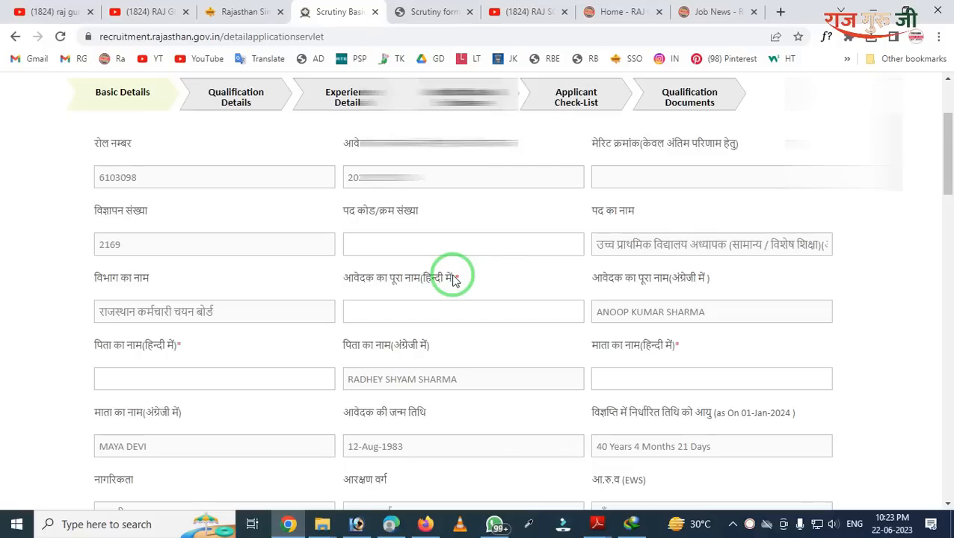
{"action": "scroll", "coordinate": [680, 252], "scroll_direction": "down", "scroll_amount": 2}
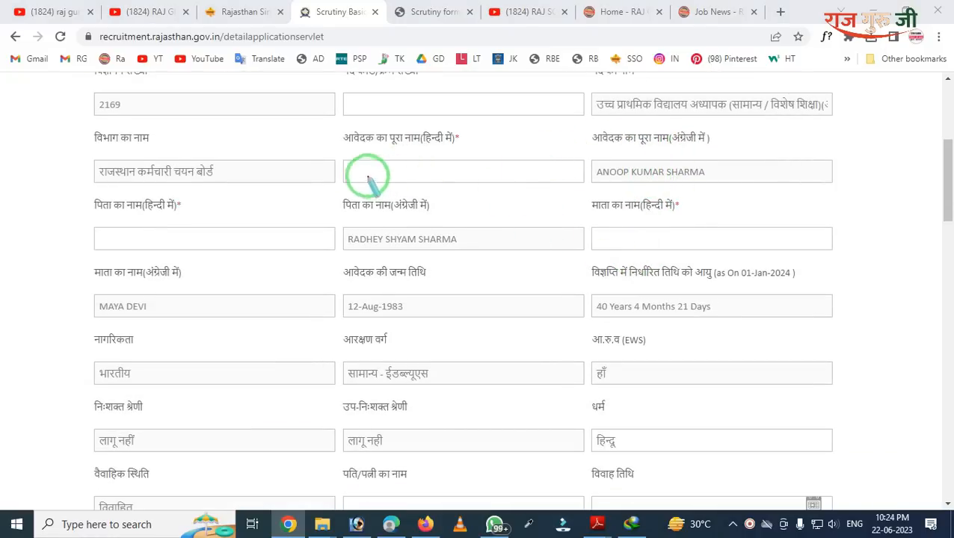
{"action": "mouse_move", "coordinate": [324, 119]}
{"action": "left_mouse_down"}
{"action": "mouse_move", "coordinate": [394, 181]}
{"action": "mouse_move", "coordinate": [495, 224]}
{"action": "left_mouse_up"}
{"action": "right_click", "coordinate": [386, 208]}
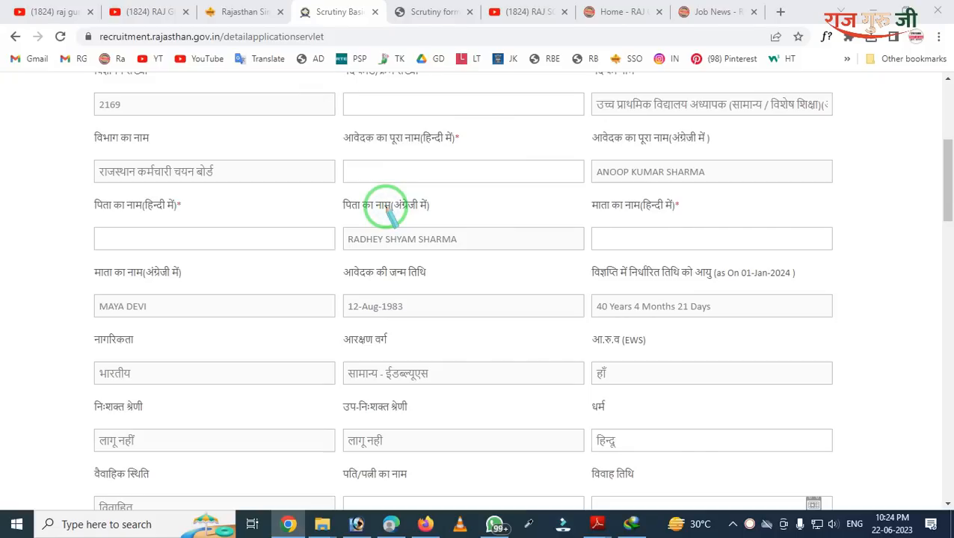
Step: Enter the applicant's full name in Hindi through the on-screen Hindi keyboard and accept it
{"action": "left_click", "coordinate": [392, 171]}
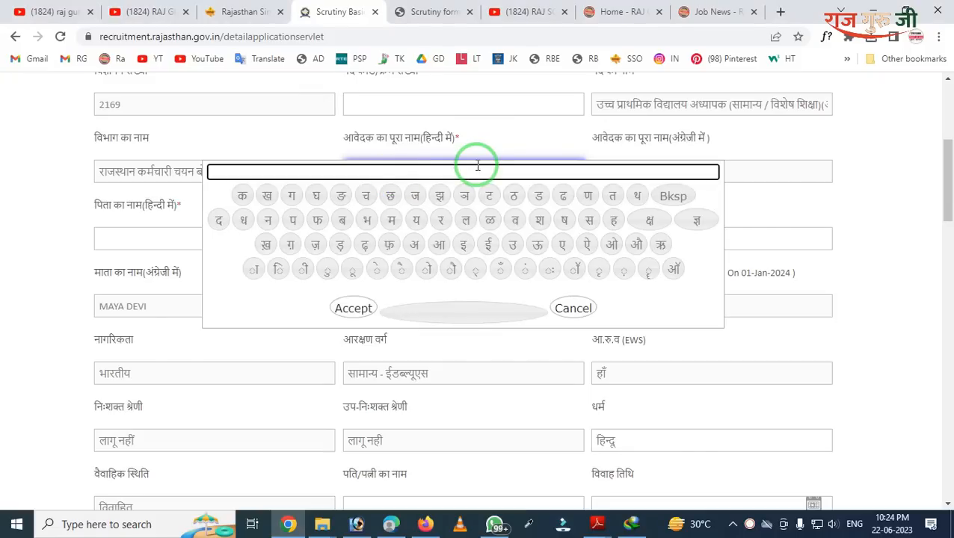
{"action": "left_click", "coordinate": [455, 155]}
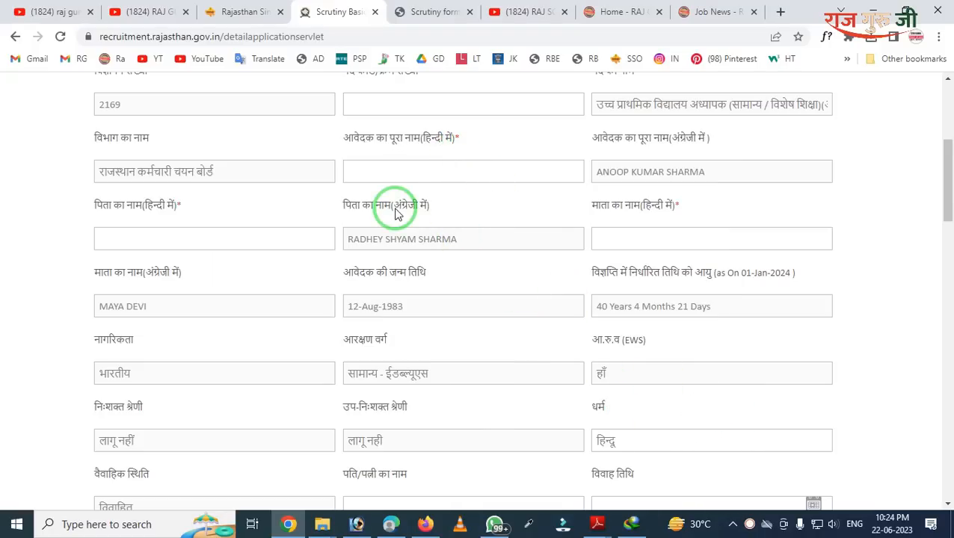
{"action": "left_click", "coordinate": [373, 173]}
{"action": "left_click", "coordinate": [372, 172]}
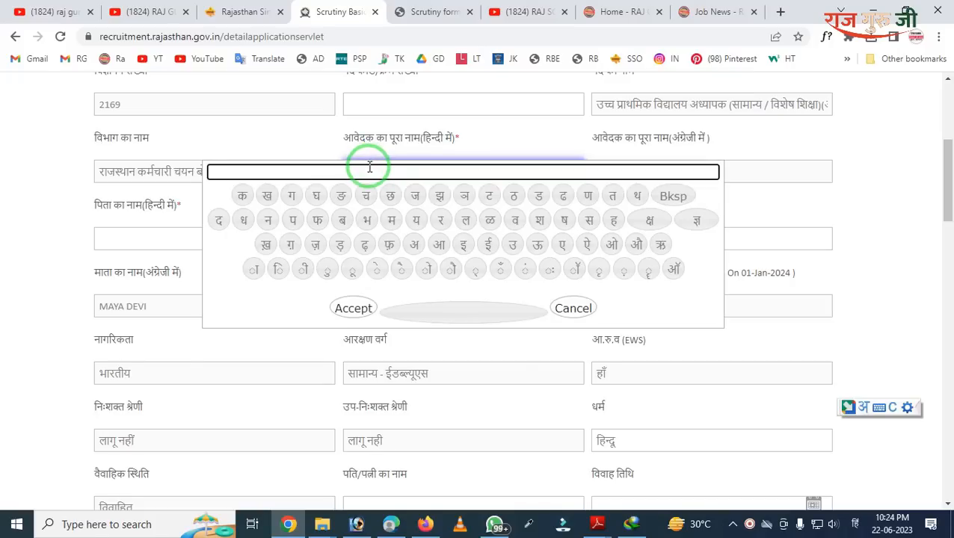
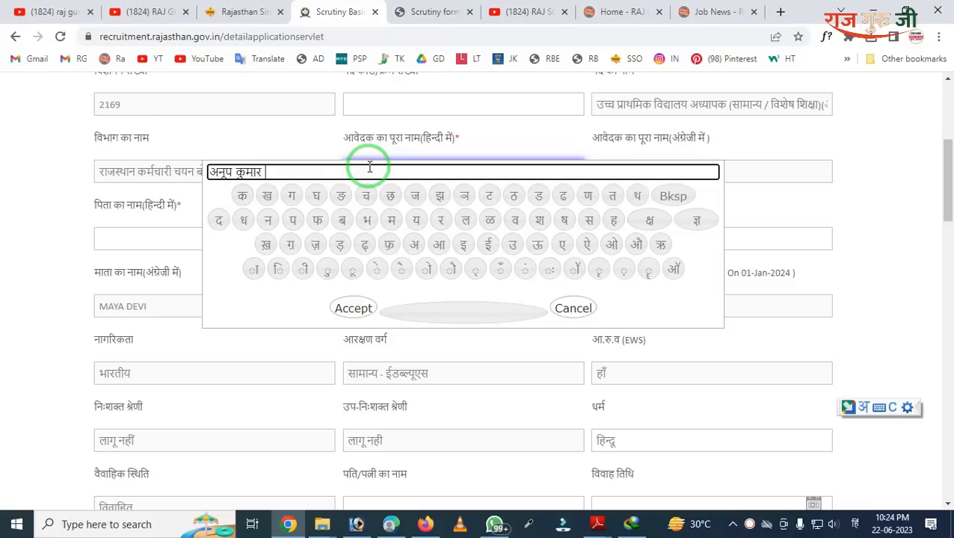
{"action": "left_click", "coordinate": [363, 305]}
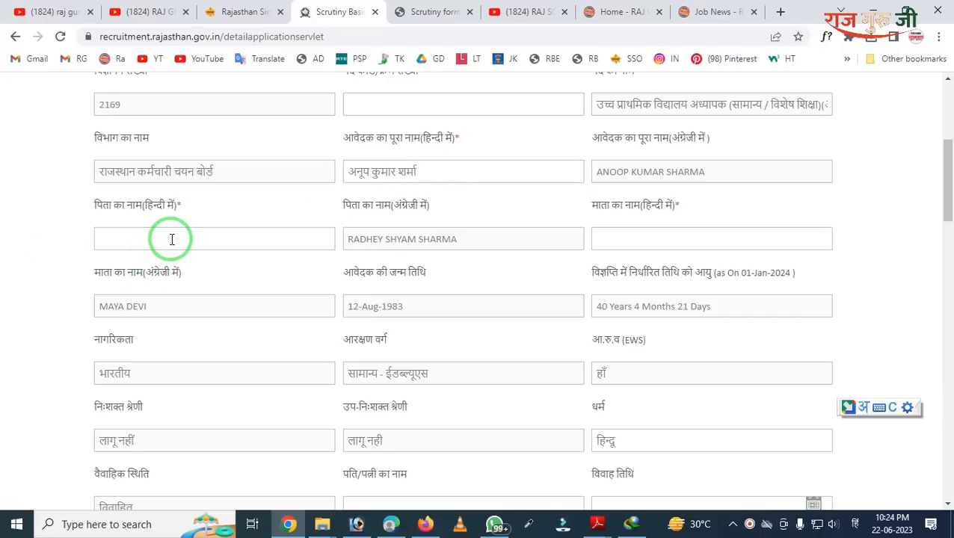
{"action": "key", "text": "ctrl+2"}
{"action": "mouse_move", "coordinate": [66, 181]}
{"action": "left_mouse_down"}
{"action": "mouse_move", "coordinate": [199, 297]}
{"action": "mouse_move", "coordinate": [249, 297]}
{"action": "left_mouse_up"}
{"action": "right_click", "coordinate": [241, 280]}
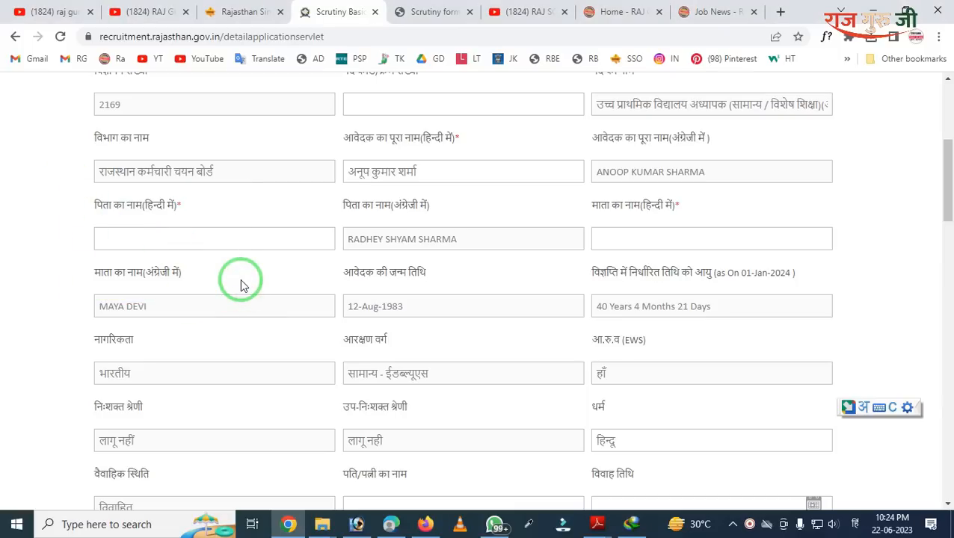
{"action": "key", "text": "alt+shift"}
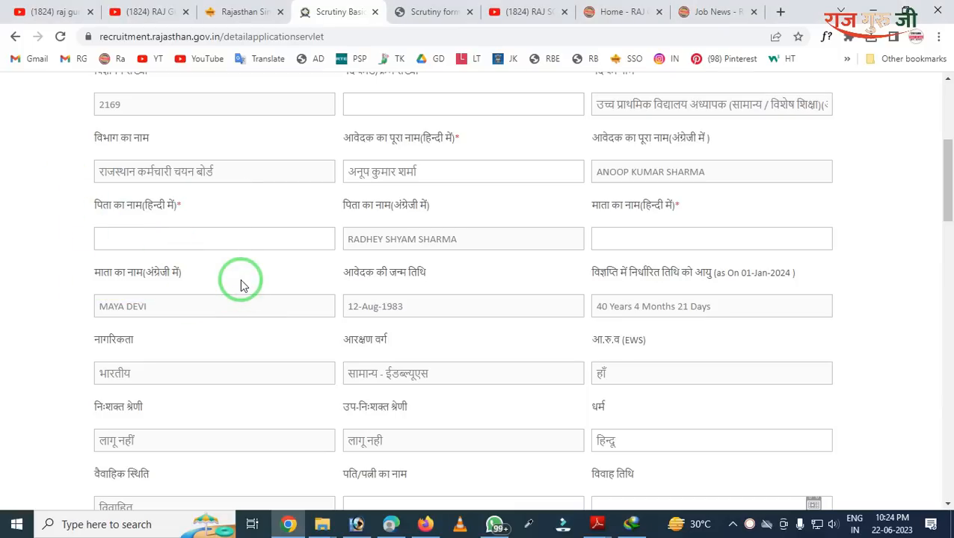
{"action": "scroll", "coordinate": [241, 283], "scroll_direction": "down", "scroll_amount": 2}
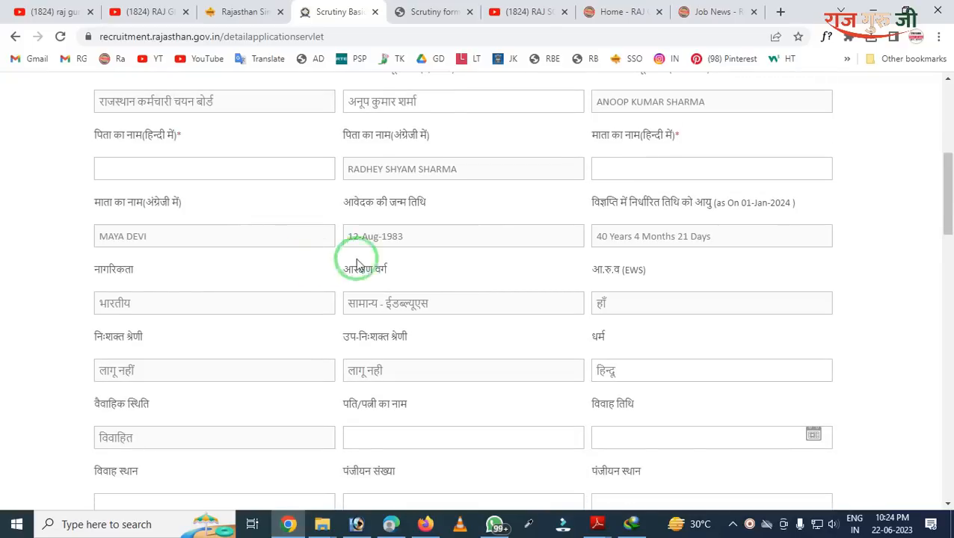
{"action": "scroll", "coordinate": [532, 230], "scroll_direction": "down", "scroll_amount": 2}
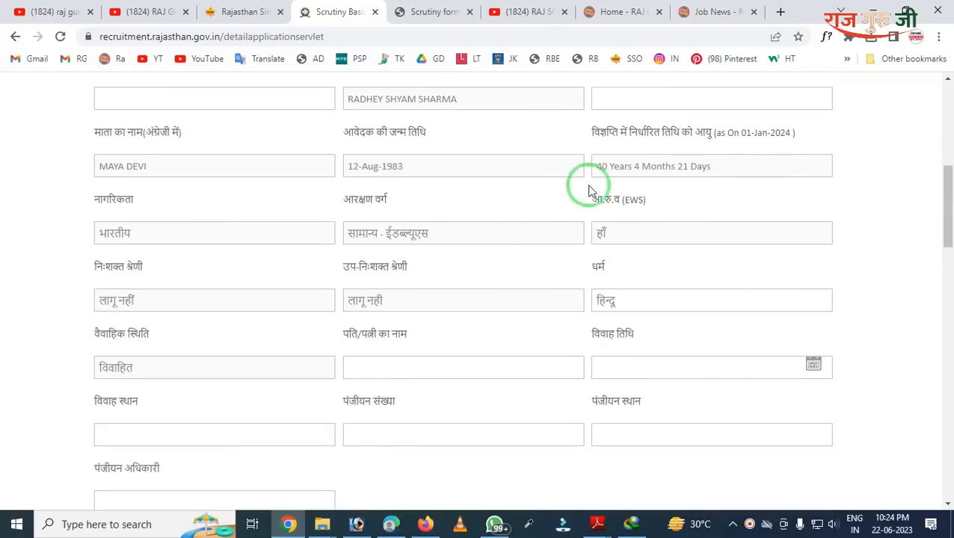
{"action": "scroll", "coordinate": [399, 239], "scroll_direction": "down", "scroll_amount": 2}
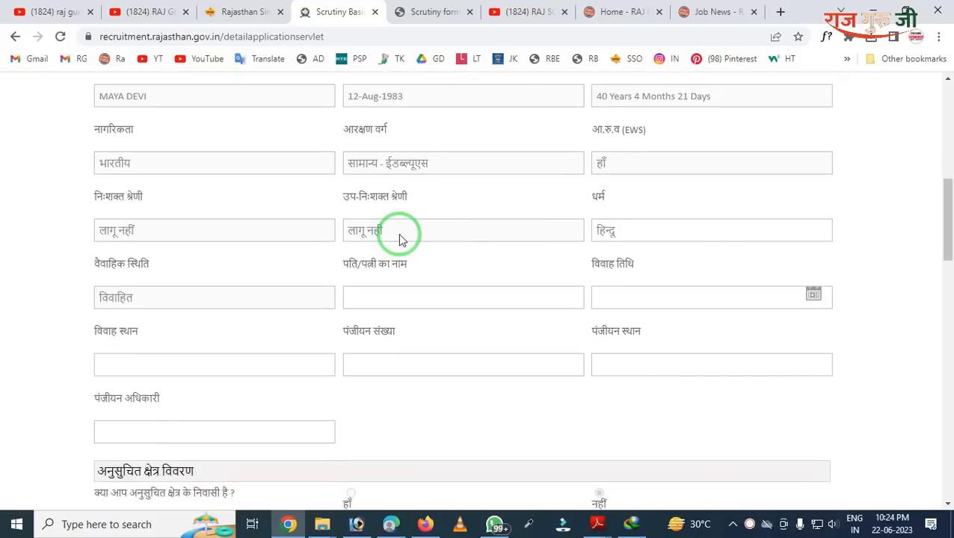
{"action": "scroll", "coordinate": [399, 240], "scroll_direction": "down", "scroll_amount": 2}
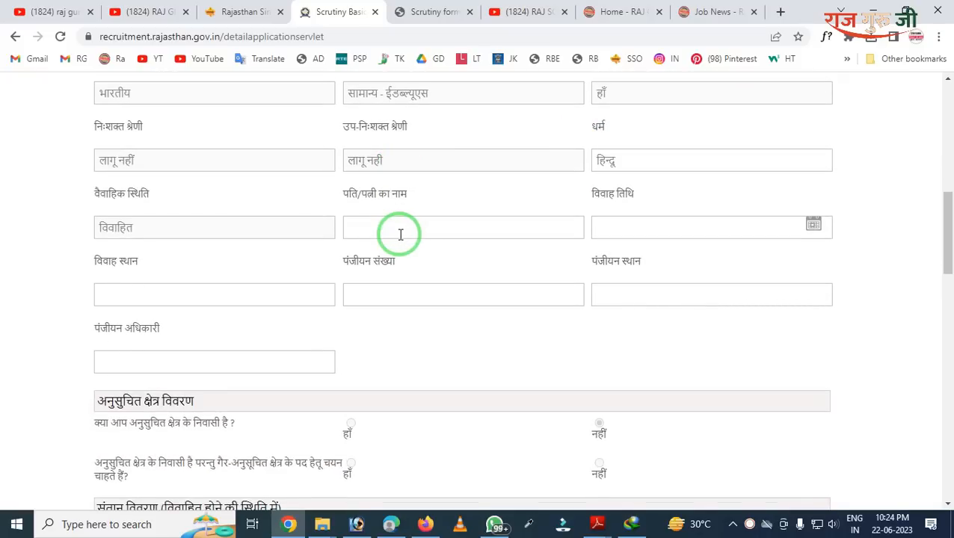
{"action": "mouse_move", "coordinate": [59, 184]}
{"action": "left_mouse_down"}
{"action": "mouse_move", "coordinate": [67, 228]}
{"action": "mouse_move", "coordinate": [206, 259]}
{"action": "left_mouse_up"}
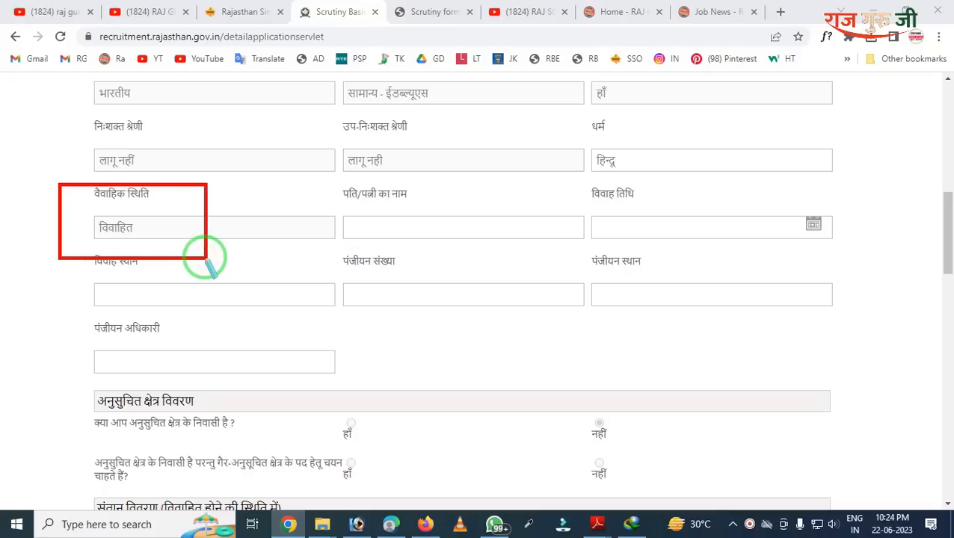
{"action": "right_click", "coordinate": [187, 253]}
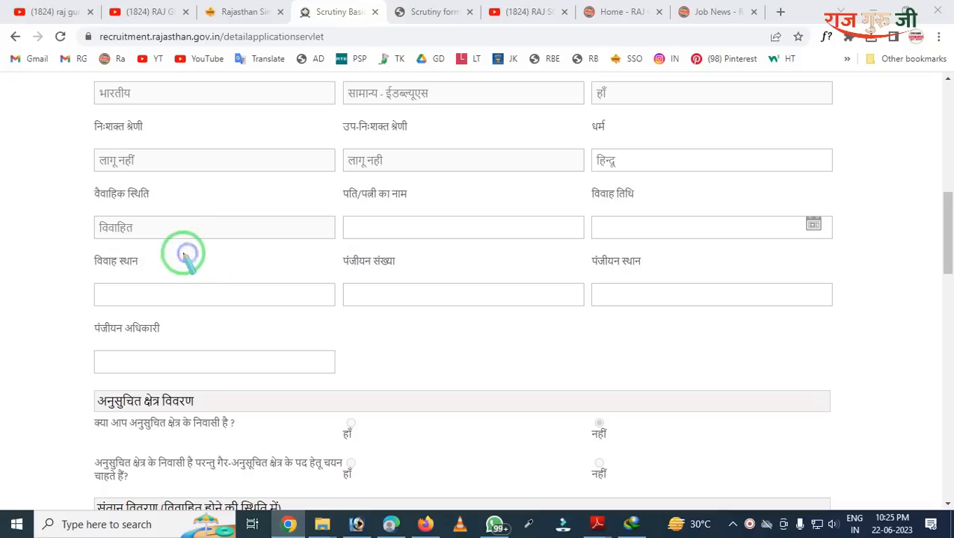
{"action": "left_click_drag", "start_coordinate": [79, 197], "coordinate": [160, 236]}
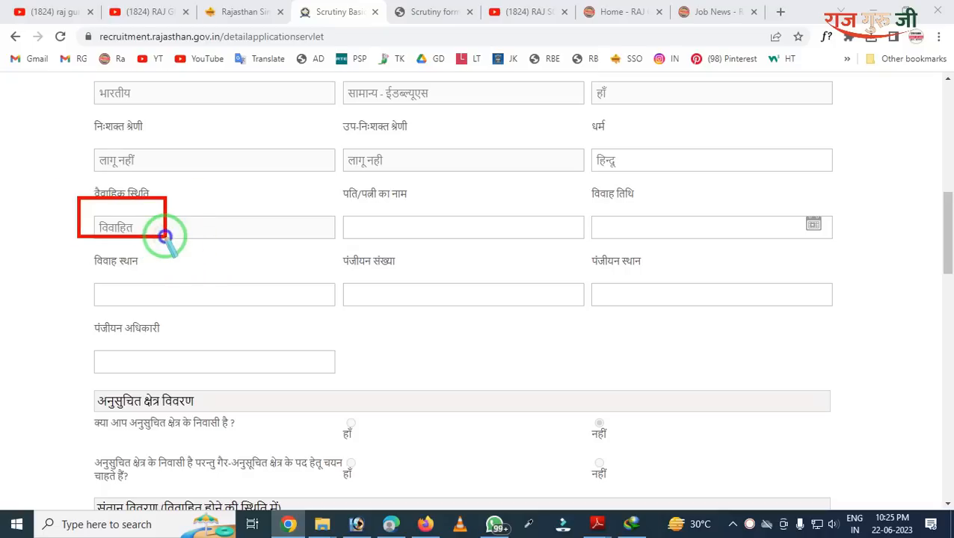
{"action": "right_click", "coordinate": [169, 234]}
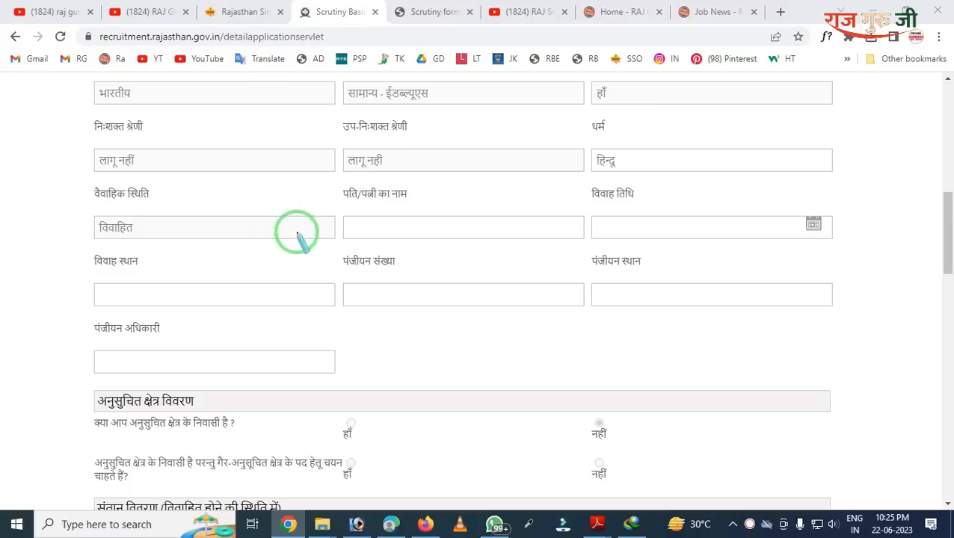
{"action": "left_click_drag", "start_coordinate": [315, 191], "coordinate": [451, 255]}
{"action": "right_click", "coordinate": [390, 251]}
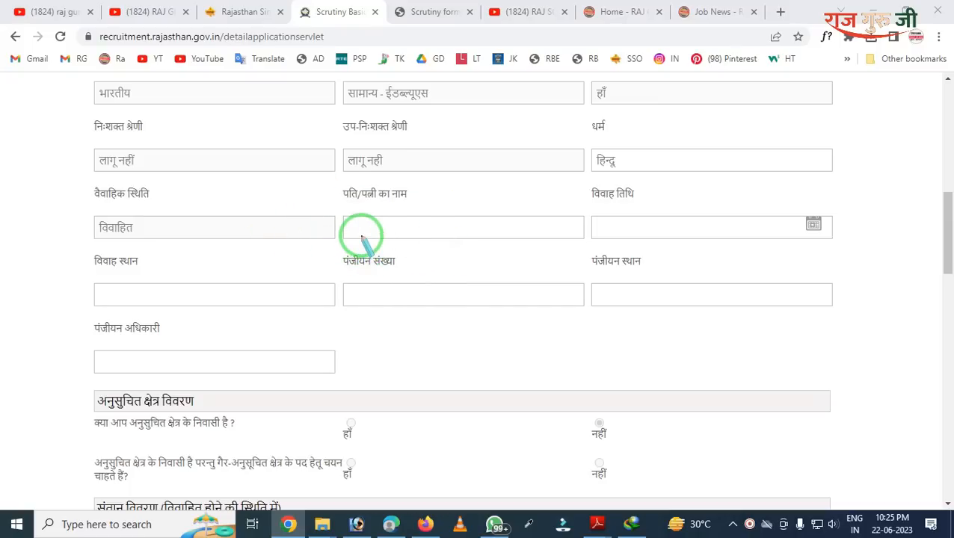
{"action": "mouse_move", "coordinate": [341, 182]}
{"action": "left_mouse_down"}
{"action": "mouse_move", "coordinate": [379, 270]}
{"action": "mouse_move", "coordinate": [463, 268]}
{"action": "left_mouse_up"}
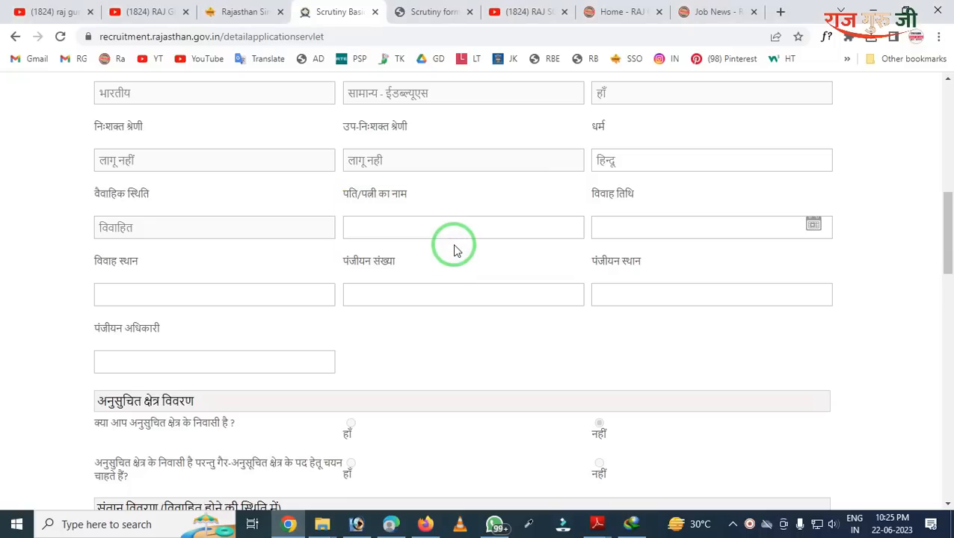
{"action": "mouse_move", "coordinate": [583, 187]}
{"action": "left_mouse_down"}
{"action": "mouse_move", "coordinate": [649, 241]}
{"action": "mouse_move", "coordinate": [847, 279]}
{"action": "left_mouse_up"}
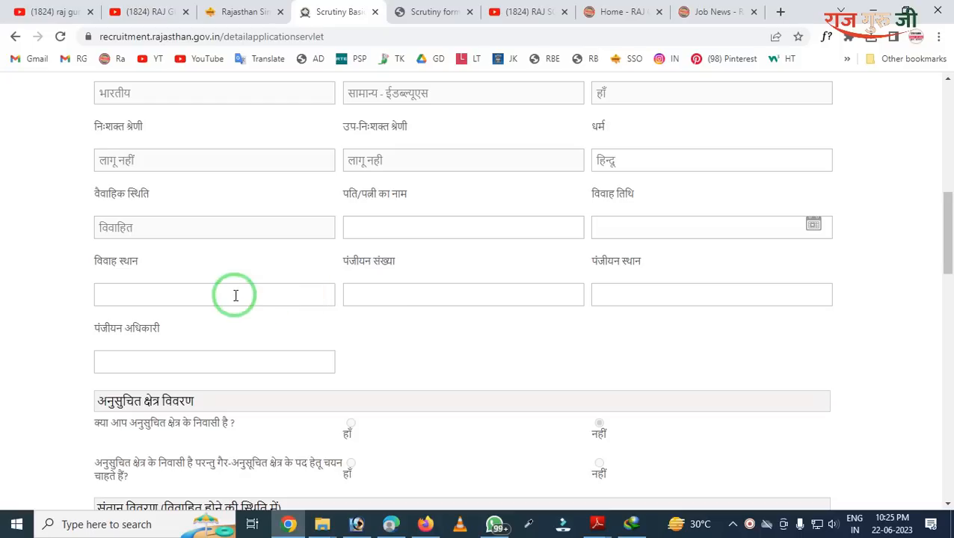
{"action": "scroll", "coordinate": [232, 284], "scroll_direction": "down", "scroll_amount": 1}
{"action": "mouse_move", "coordinate": [80, 187]}
{"action": "left_mouse_down"}
{"action": "mouse_move", "coordinate": [123, 236]}
{"action": "mouse_move", "coordinate": [558, 262]}
{"action": "mouse_move", "coordinate": [746, 262]}
{"action": "left_mouse_up"}
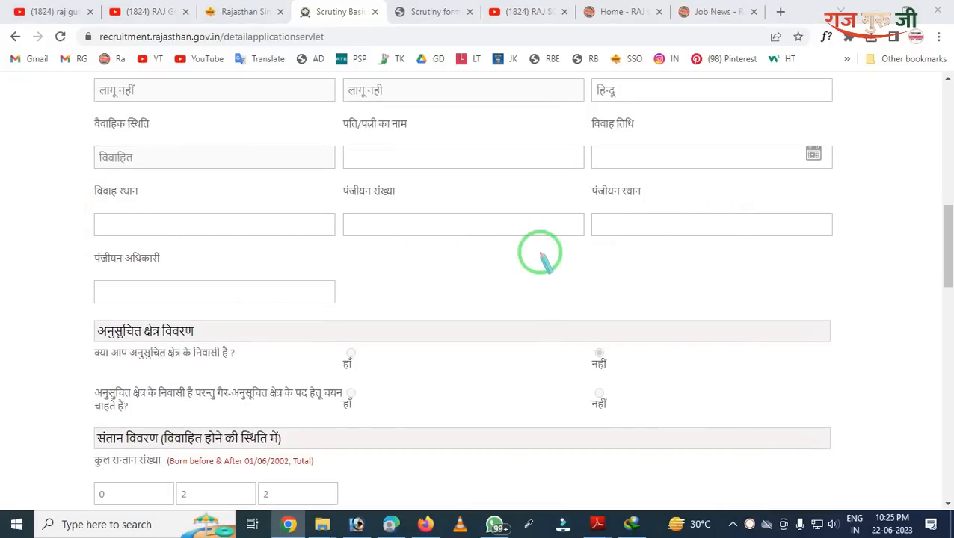
{"action": "mouse_move", "coordinate": [388, 165]}
{"action": "left_mouse_down"}
{"action": "mouse_move", "coordinate": [424, 293]}
{"action": "mouse_move", "coordinate": [896, 274]}
{"action": "left_mouse_up"}
{"action": "mouse_move", "coordinate": [2, 203]}
{"action": "left_mouse_down"}
{"action": "mouse_move", "coordinate": [297, 377]}
{"action": "mouse_move", "coordinate": [351, 386]}
{"action": "left_mouse_up"}
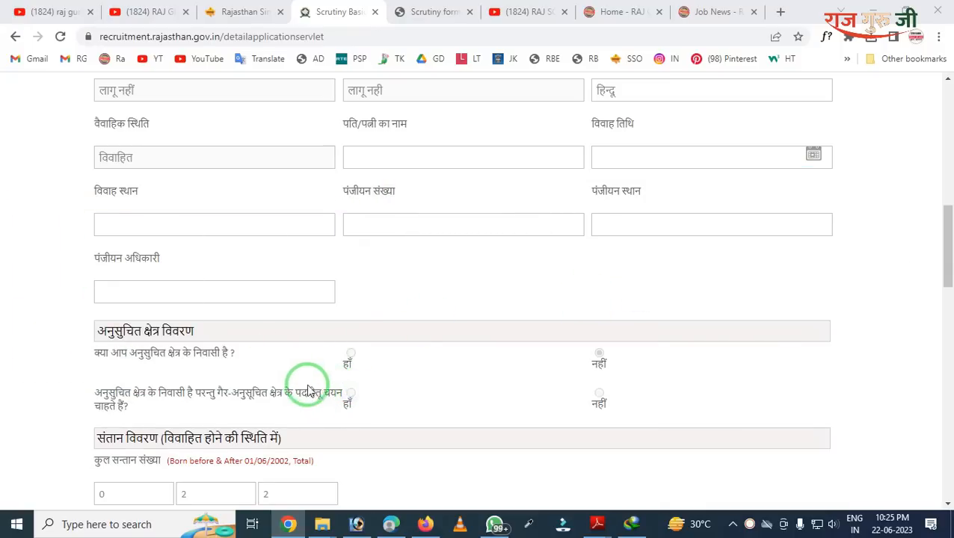
{"action": "scroll", "coordinate": [291, 351], "scroll_direction": "down", "scroll_amount": 3}
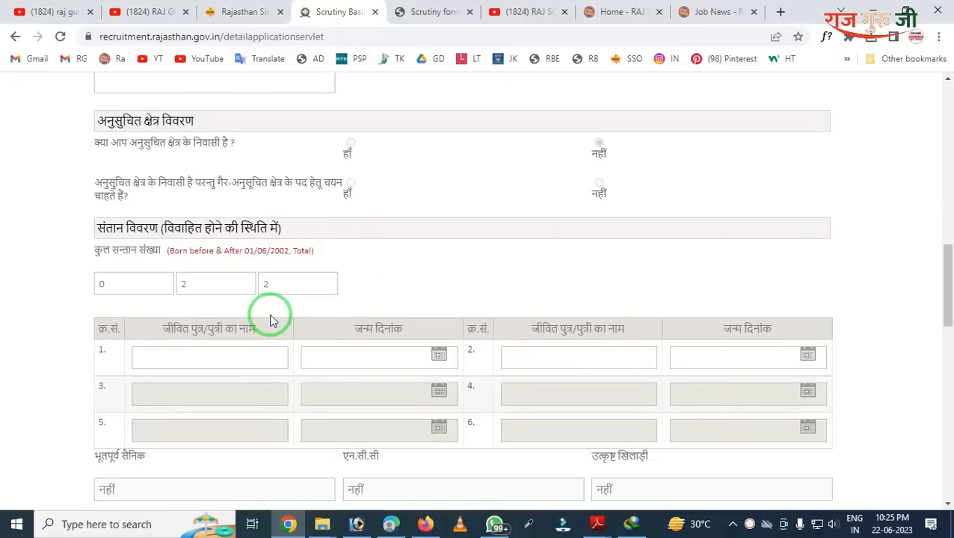
{"action": "scroll", "coordinate": [255, 304], "scroll_direction": "up", "scroll_amount": 1}
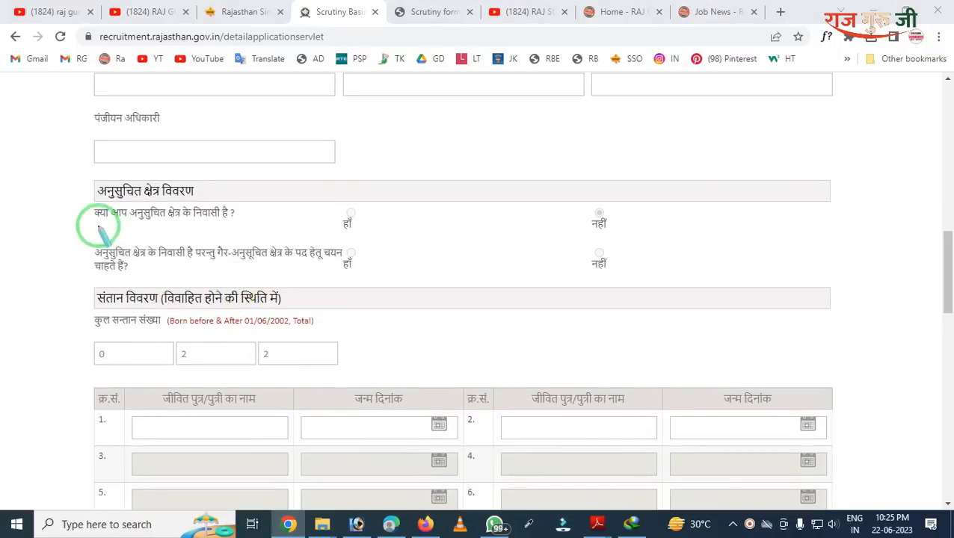
{"action": "mouse_move", "coordinate": [62, 166]}
{"action": "left_mouse_down"}
{"action": "mouse_move", "coordinate": [96, 204]}
{"action": "mouse_move", "coordinate": [271, 298]}
{"action": "mouse_move", "coordinate": [394, 296]}
{"action": "left_mouse_up"}
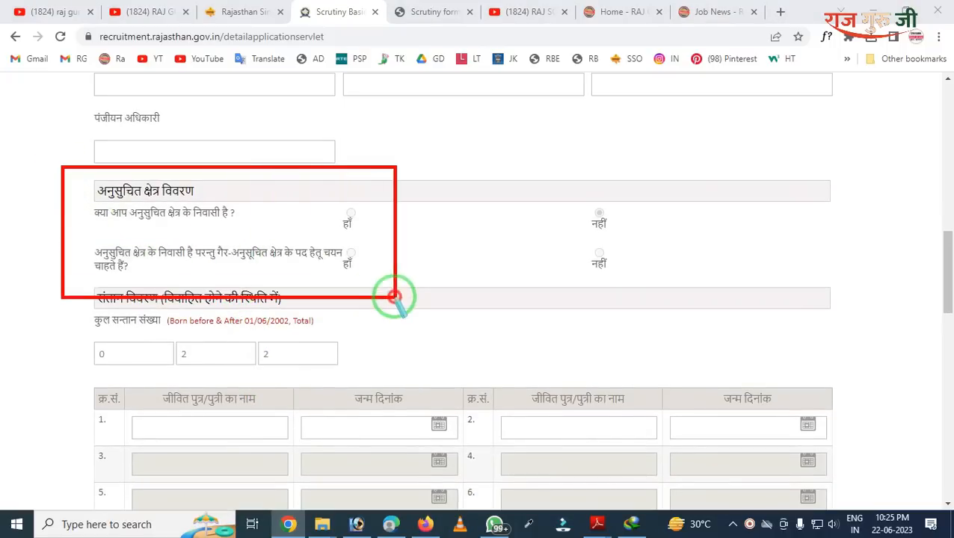
{"action": "right_click", "coordinate": [305, 219]}
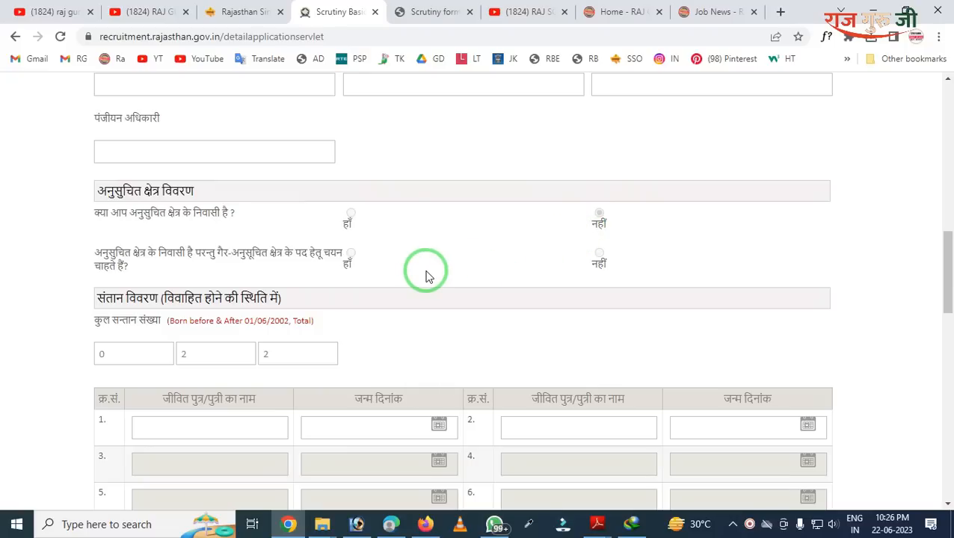
{"action": "scroll", "coordinate": [426, 276], "scroll_direction": "down", "scroll_amount": 1}
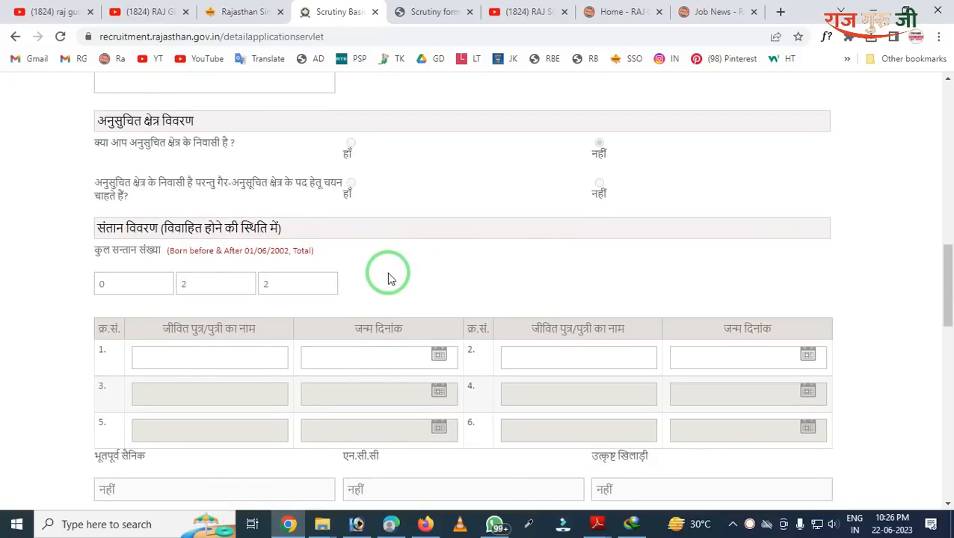
{"action": "scroll", "coordinate": [378, 276], "scroll_direction": "down", "scroll_amount": 1}
{"action": "mouse_move", "coordinate": [64, 126]}
{"action": "left_mouse_down"}
{"action": "mouse_move", "coordinate": [148, 317]}
{"action": "mouse_move", "coordinate": [419, 304]}
{"action": "left_mouse_up"}
{"action": "left_click", "coordinate": [255, 291]}
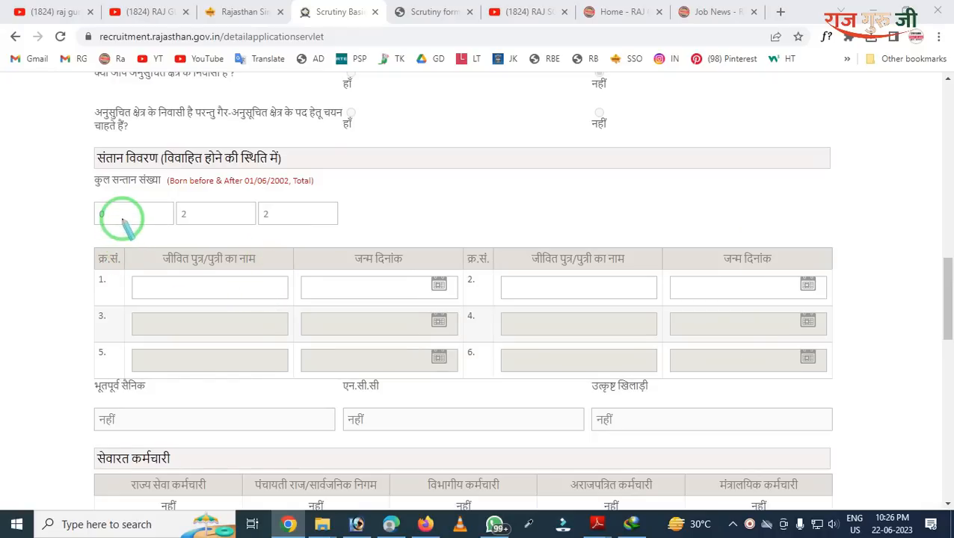
{"action": "left_click_drag", "start_coordinate": [142, 202], "coordinate": [327, 241]}
{"action": "right_click", "coordinate": [297, 244]}
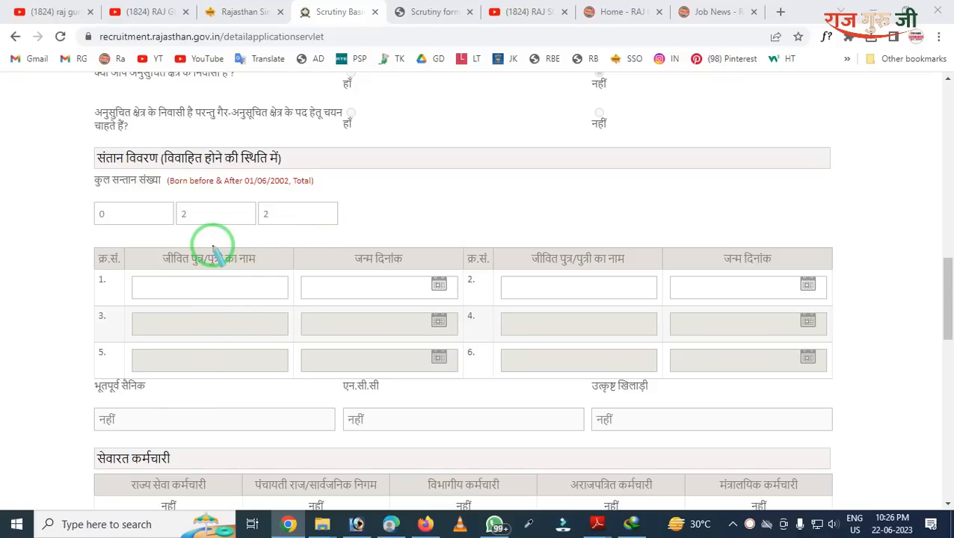
{"action": "mouse_move", "coordinate": [127, 256]}
{"action": "left_mouse_down"}
{"action": "mouse_move", "coordinate": [134, 335]}
{"action": "mouse_move", "coordinate": [285, 319]}
{"action": "left_mouse_up"}
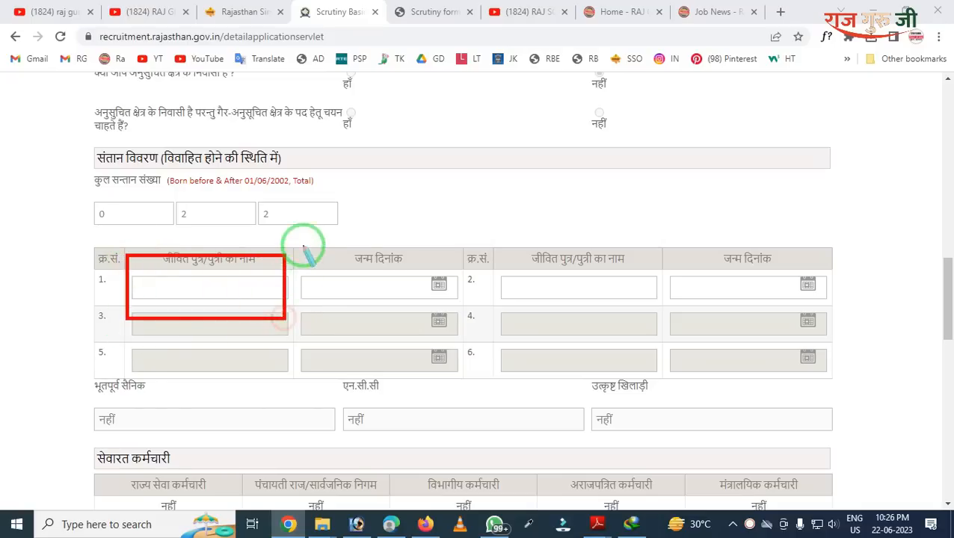
{"action": "left_click_drag", "start_coordinate": [301, 248], "coordinate": [417, 295]}
{"action": "mouse_move", "coordinate": [513, 206]}
{"action": "left_mouse_down"}
{"action": "mouse_move", "coordinate": [630, 351]}
{"action": "mouse_move", "coordinate": [762, 362]}
{"action": "left_mouse_up"}
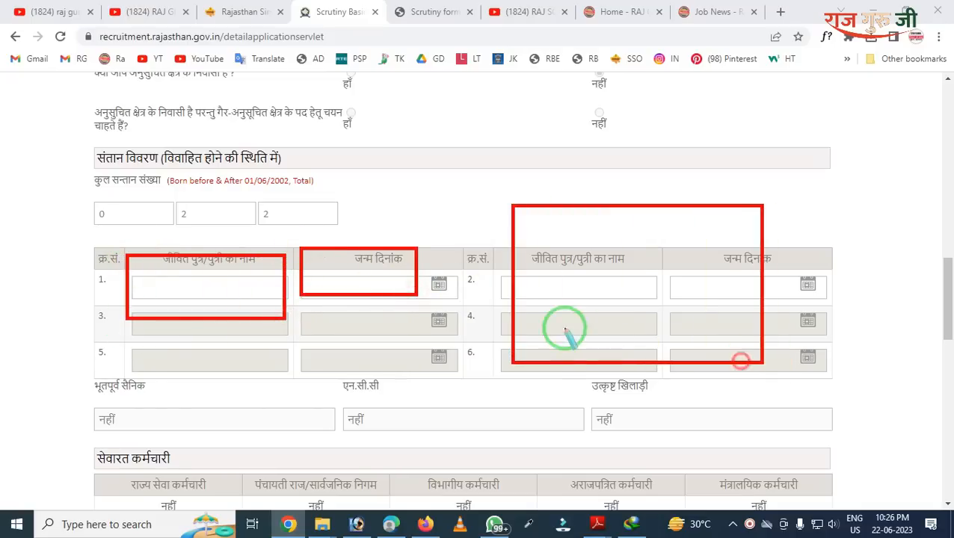
{"action": "mouse_move", "coordinate": [170, 191]}
{"action": "left_mouse_down"}
{"action": "mouse_move", "coordinate": [262, 228]}
{"action": "mouse_move", "coordinate": [351, 231]}
{"action": "left_mouse_up"}
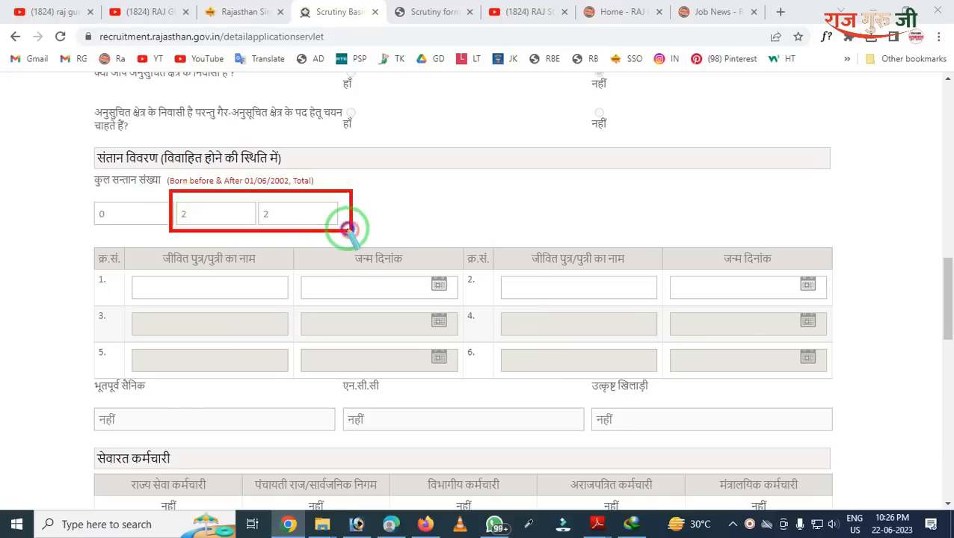
{"action": "mouse_move", "coordinate": [69, 240]}
{"action": "left_mouse_down"}
{"action": "mouse_move", "coordinate": [300, 366]}
{"action": "mouse_move", "coordinate": [835, 385]}
{"action": "left_mouse_up"}
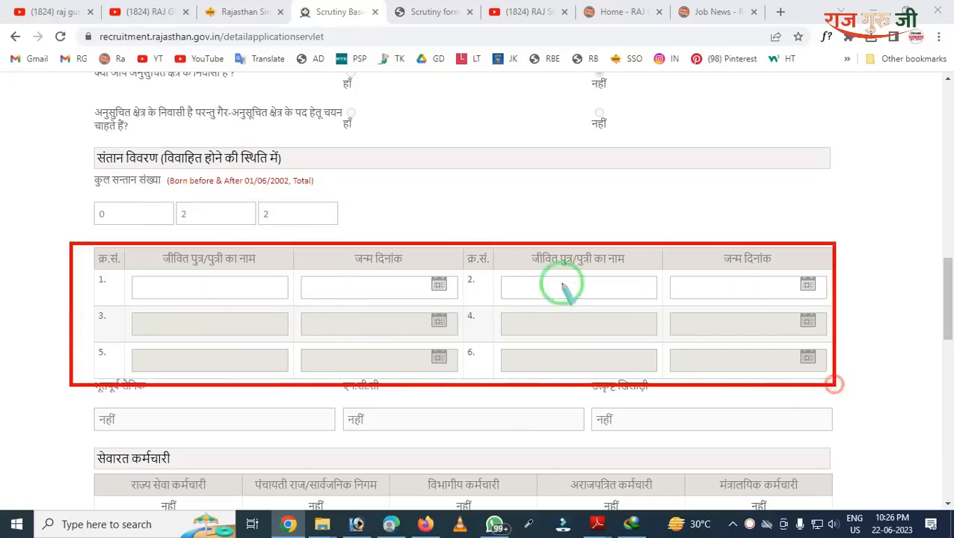
{"action": "key", "text": "Escape"}
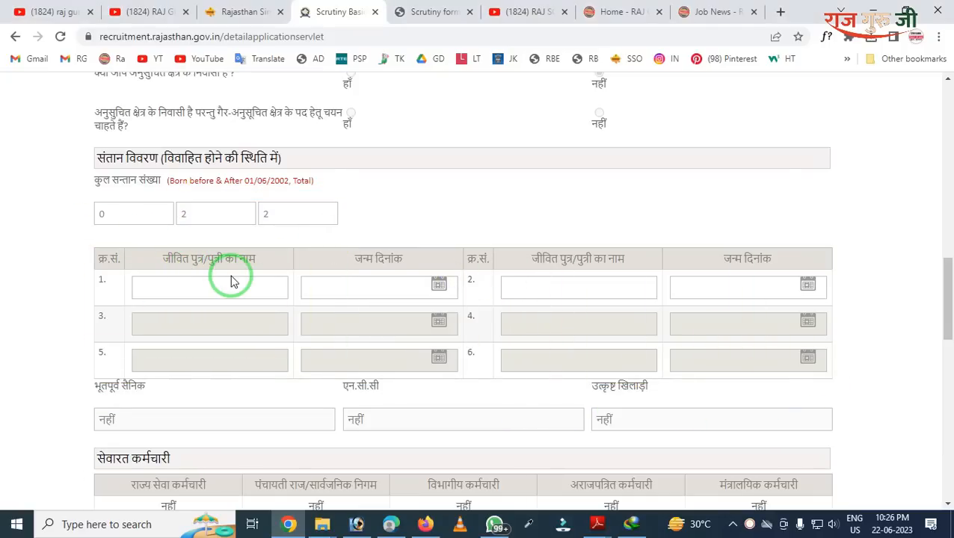
{"action": "scroll", "coordinate": [231, 281], "scroll_direction": "down", "scroll_amount": 3}
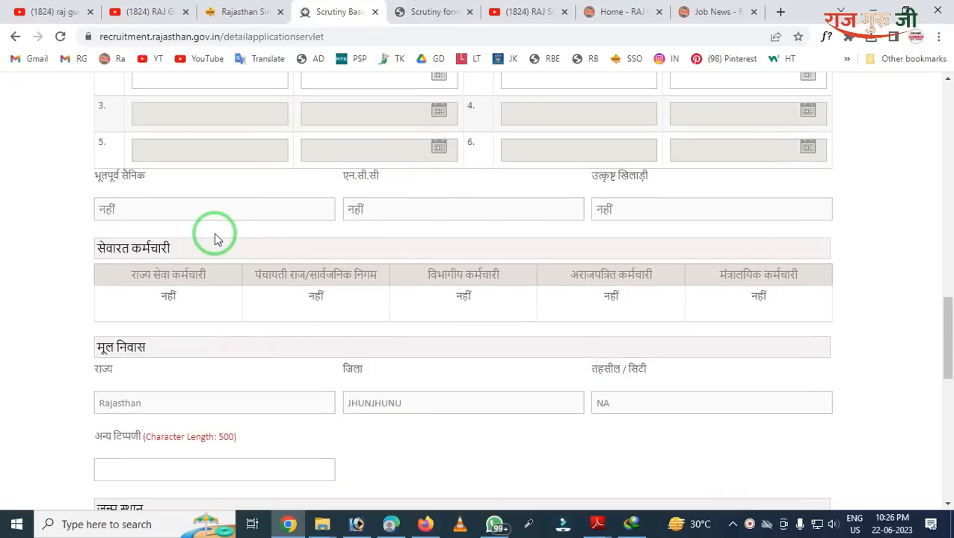
{"action": "key", "text": "ctrl+2"}
{"action": "left_click_drag", "start_coordinate": [80, 175], "coordinate": [489, 286]}
{"action": "left_click_drag", "start_coordinate": [585, 296], "coordinate": [867, 342]}
{"action": "right_click", "coordinate": [437, 237]}
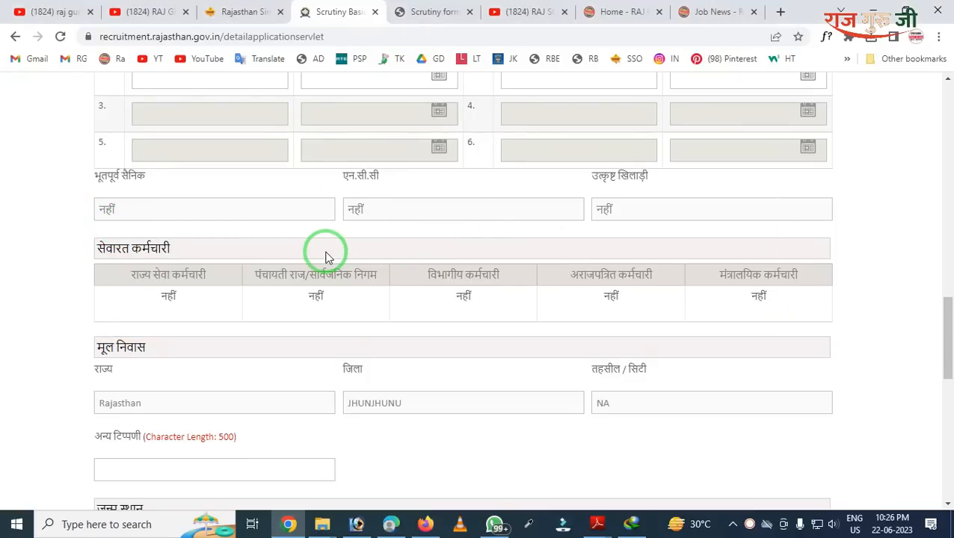
Step: Set the birthplace state to Rajasthan, then choose the birthplace district and tehsil/city
{"action": "scroll", "coordinate": [325, 256], "scroll_direction": "down", "scroll_amount": 2}
{"action": "scroll", "coordinate": [326, 254], "scroll_direction": "down", "scroll_amount": 1}
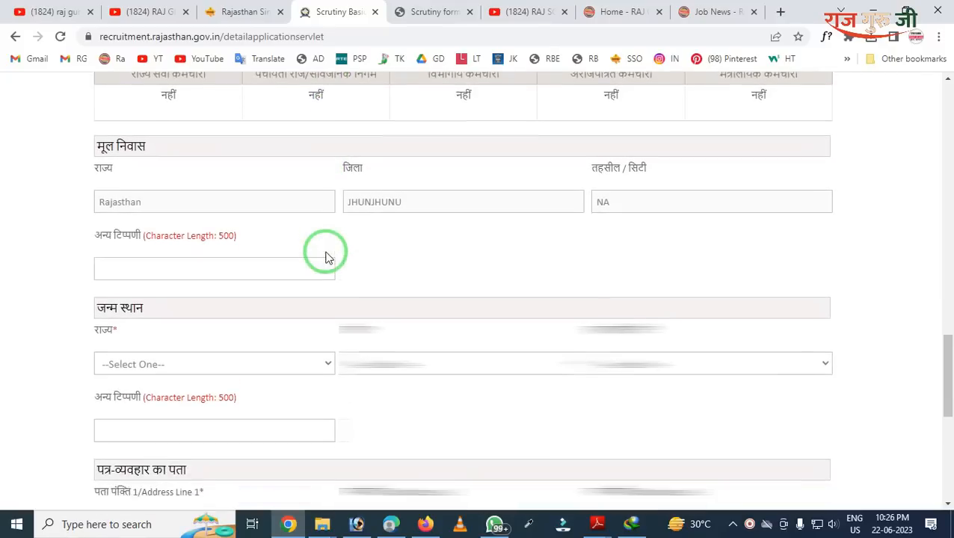
{"action": "scroll", "coordinate": [326, 253], "scroll_direction": "down", "scroll_amount": 2}
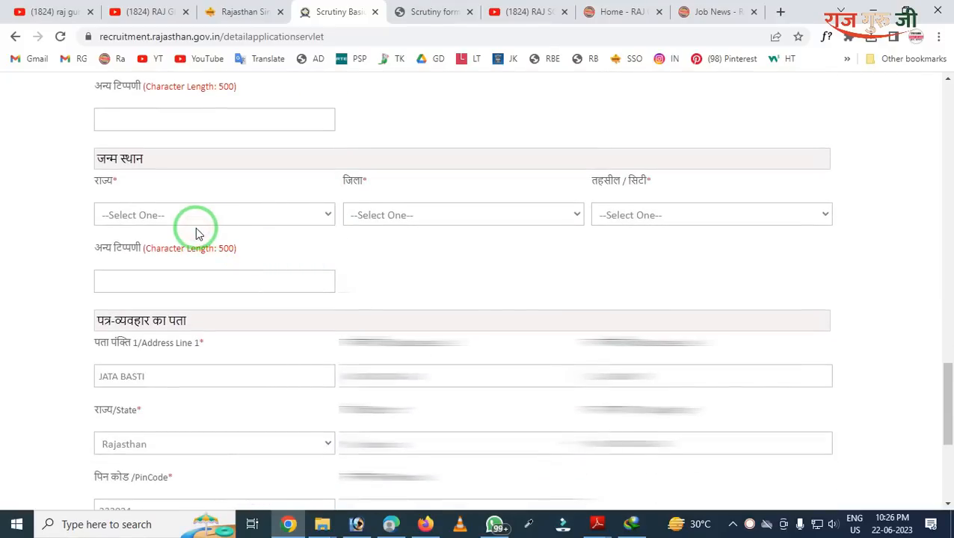
{"action": "left_click", "coordinate": [157, 217]}
{"action": "key", "text": "r"}
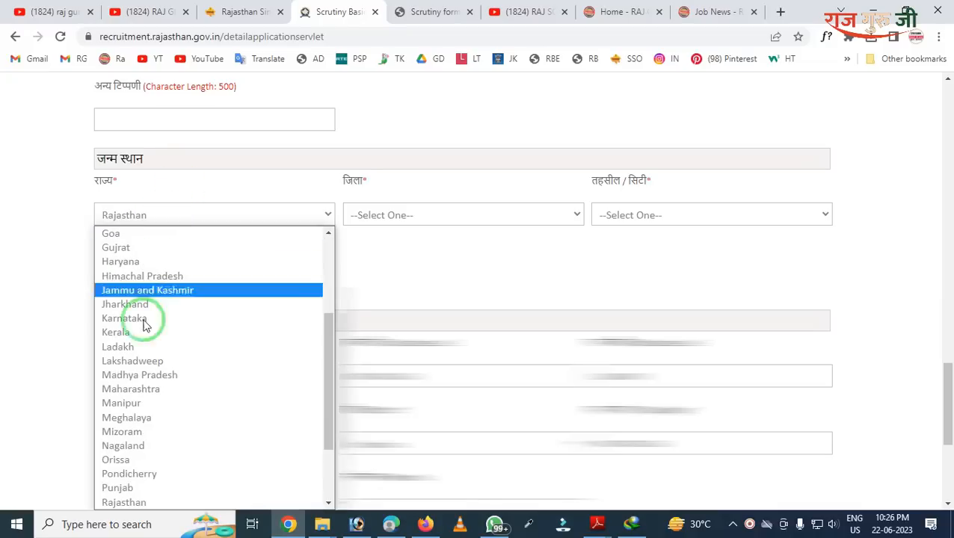
{"action": "left_click", "coordinate": [101, 502]}
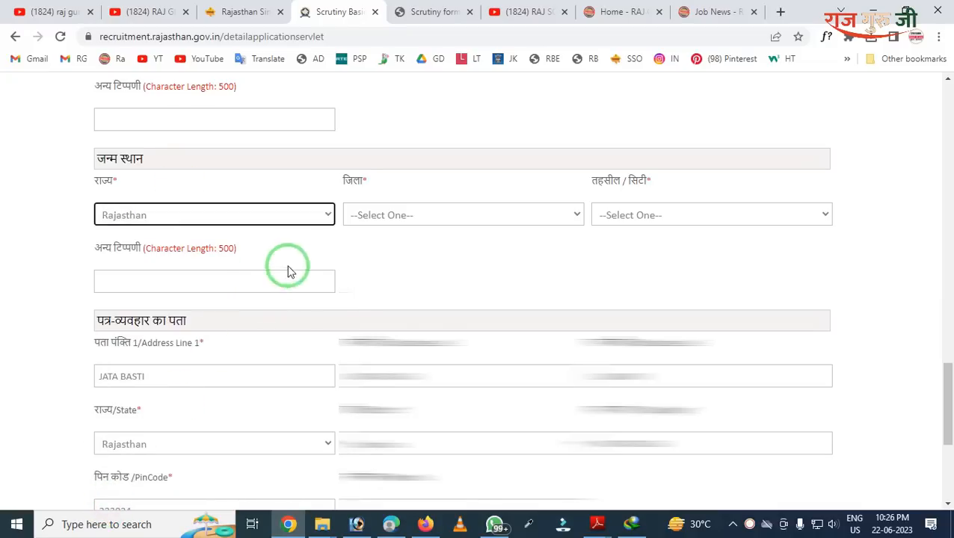
{"action": "left_click", "coordinate": [375, 216]}
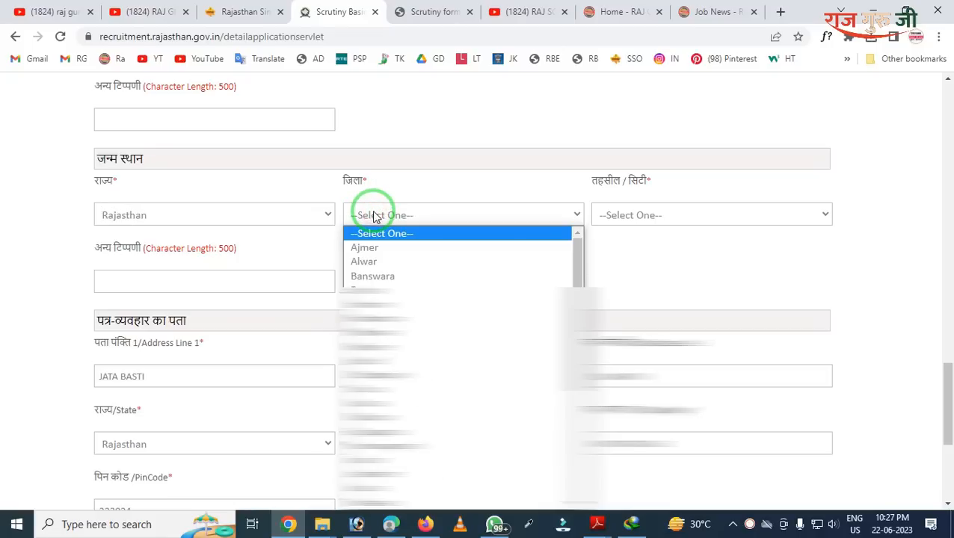
{"action": "key", "text": "j"}
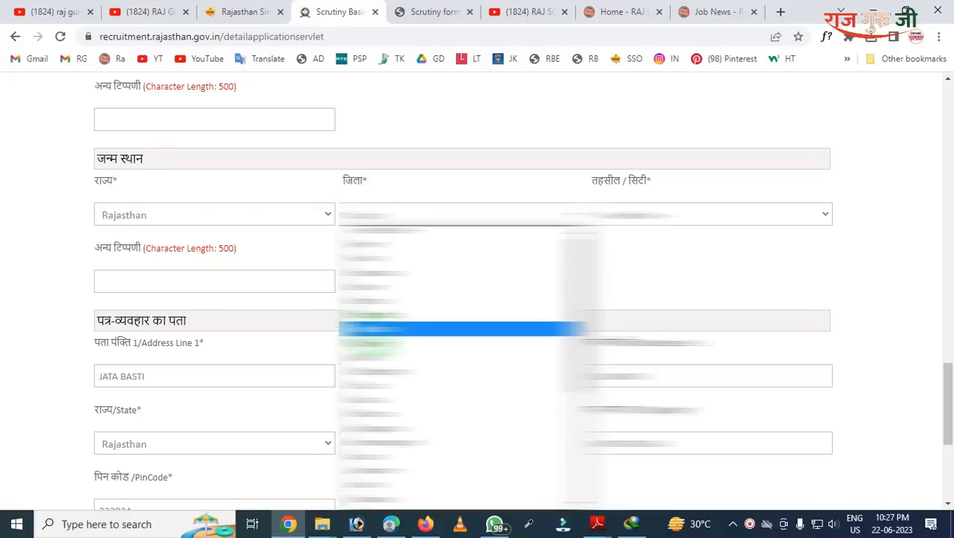
{"action": "left_click", "coordinate": [377, 376]}
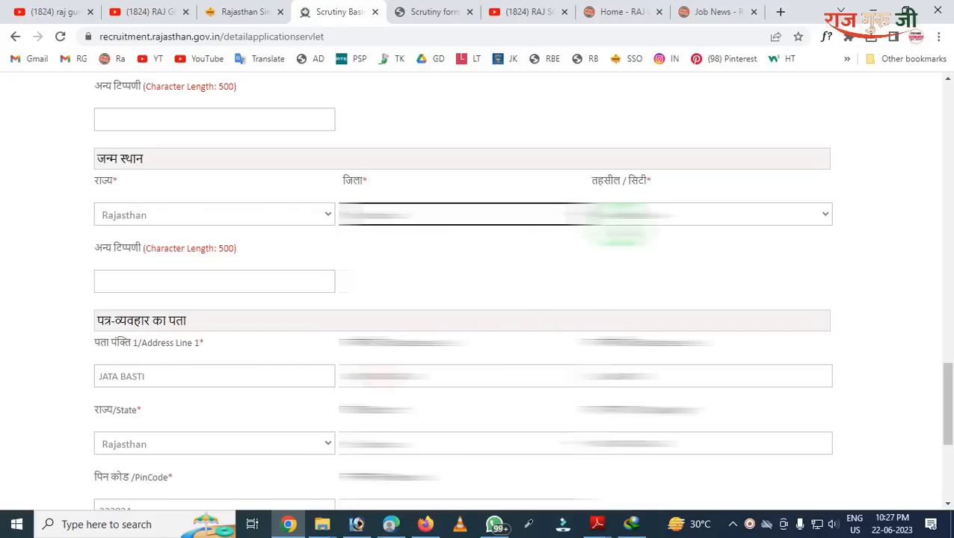
{"action": "left_click", "coordinate": [604, 215]}
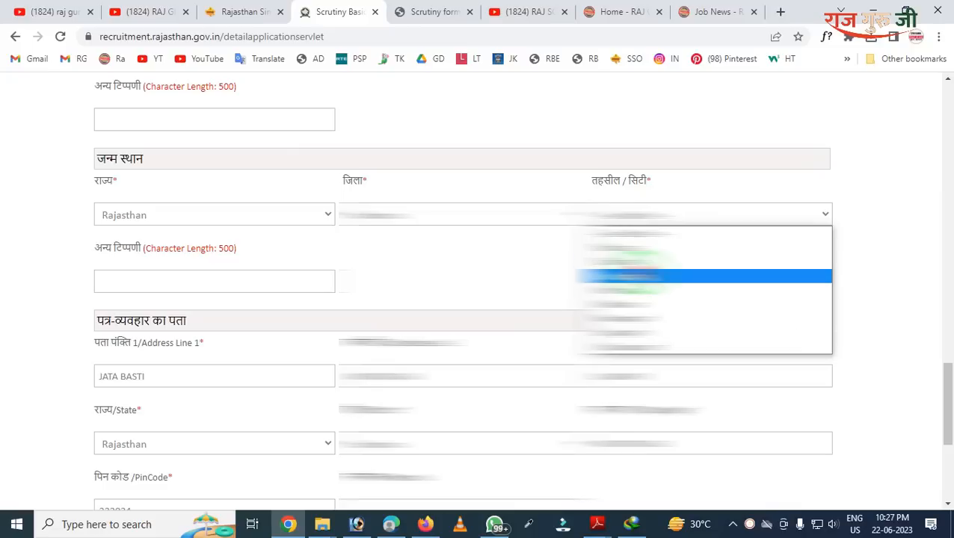
{"action": "left_click", "coordinate": [628, 275]}
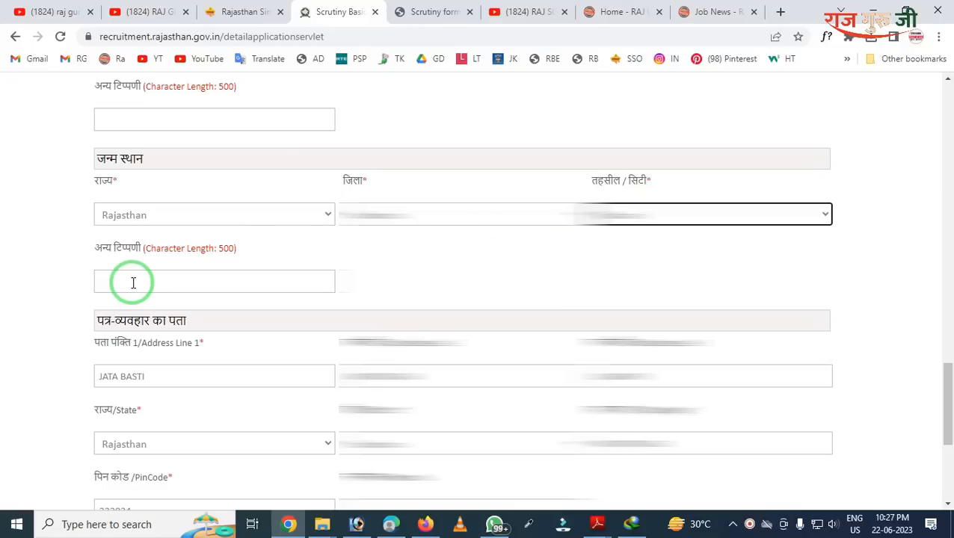
{"action": "scroll", "coordinate": [133, 283], "scroll_direction": "down", "scroll_amount": 1}
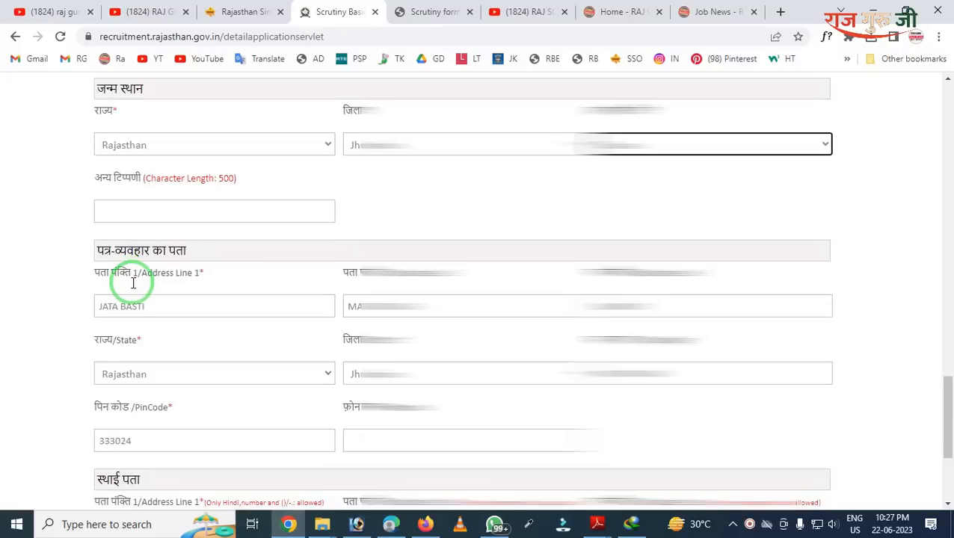
{"action": "scroll", "coordinate": [136, 288], "scroll_direction": "down", "scroll_amount": 2}
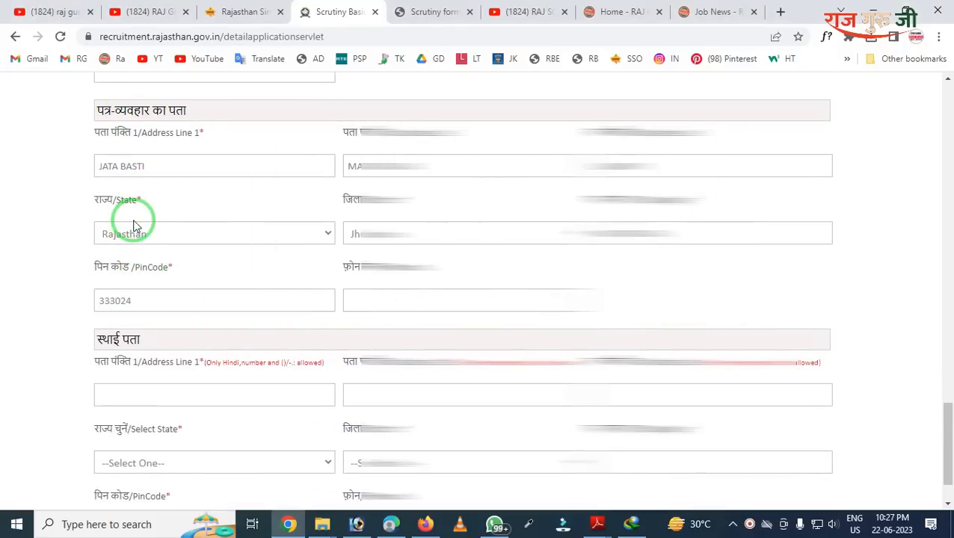
{"action": "scroll", "coordinate": [142, 223], "scroll_direction": "down", "scroll_amount": 1}
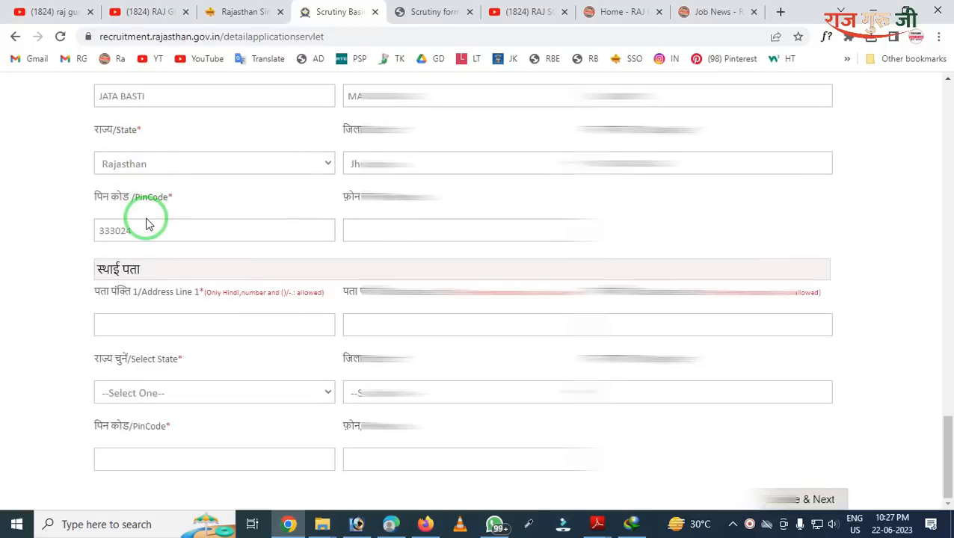
{"action": "scroll", "coordinate": [149, 216], "scroll_direction": "up", "scroll_amount": 1}
{"action": "scroll", "coordinate": [198, 216], "scroll_direction": "down", "scroll_amount": 1}
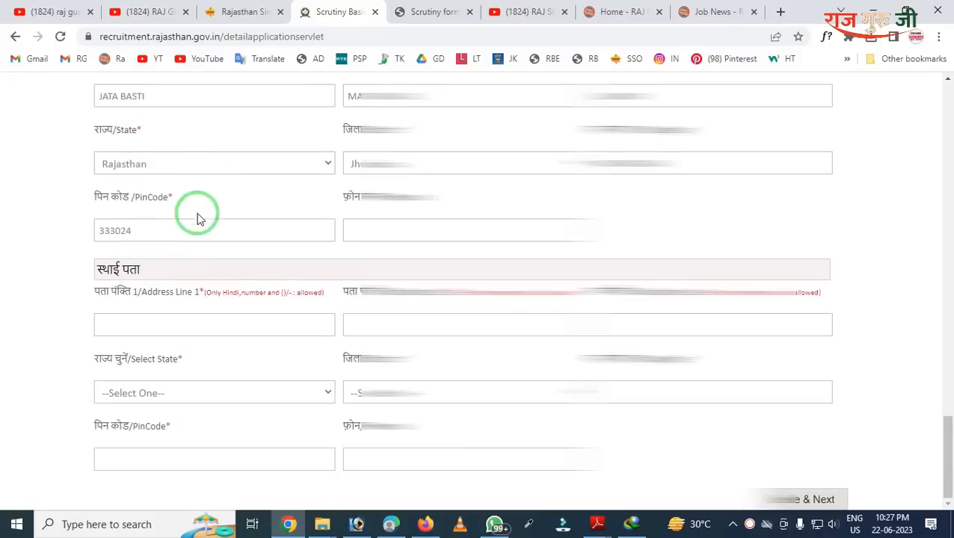
{"action": "scroll", "coordinate": [345, 277], "scroll_direction": "up", "scroll_amount": 1}
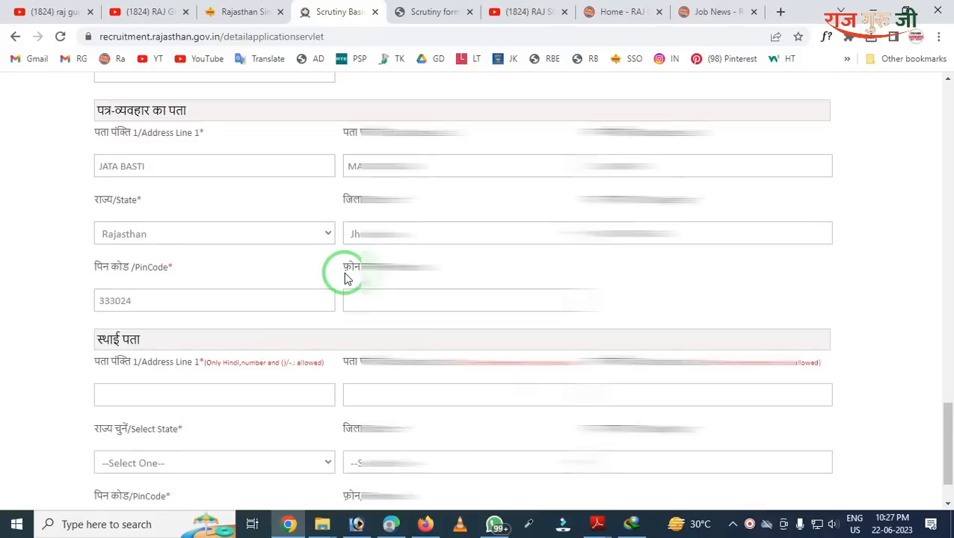
{"action": "scroll", "coordinate": [348, 277], "scroll_direction": "down", "scroll_amount": 1}
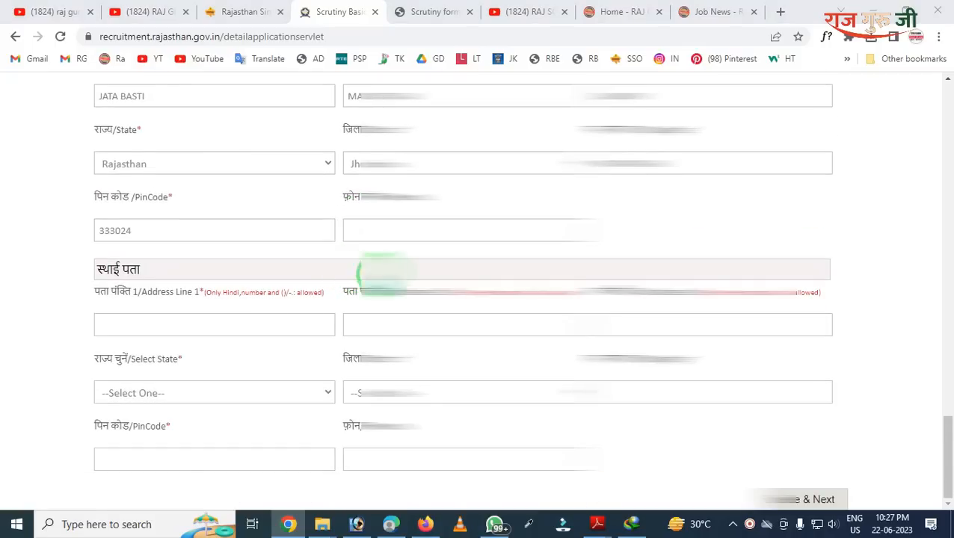
{"action": "mouse_move", "coordinate": [806, 242]}
{"action": "left_mouse_down"}
{"action": "mouse_move", "coordinate": [824, 307]}
{"action": "mouse_move", "coordinate": [915, 363]}
{"action": "left_mouse_up"}
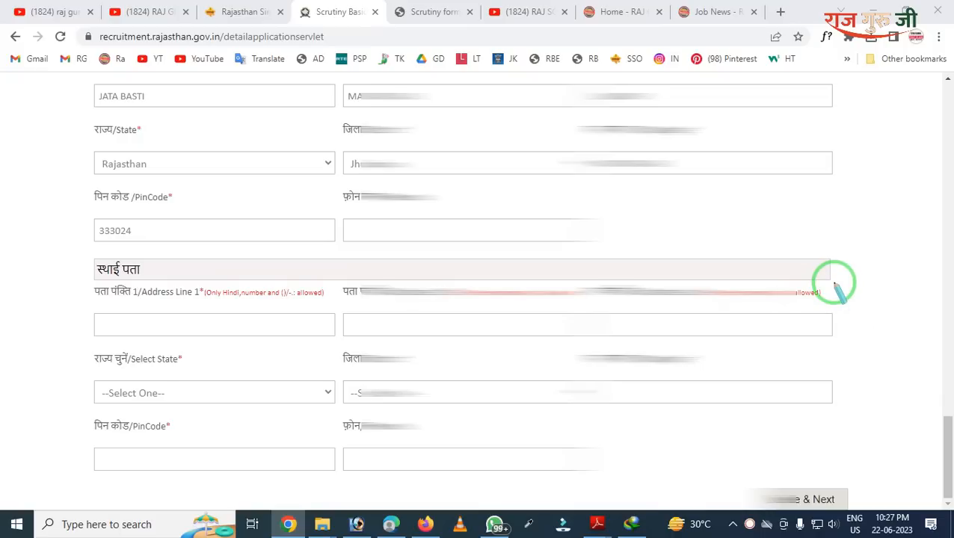
{"action": "key", "text": "Escape"}
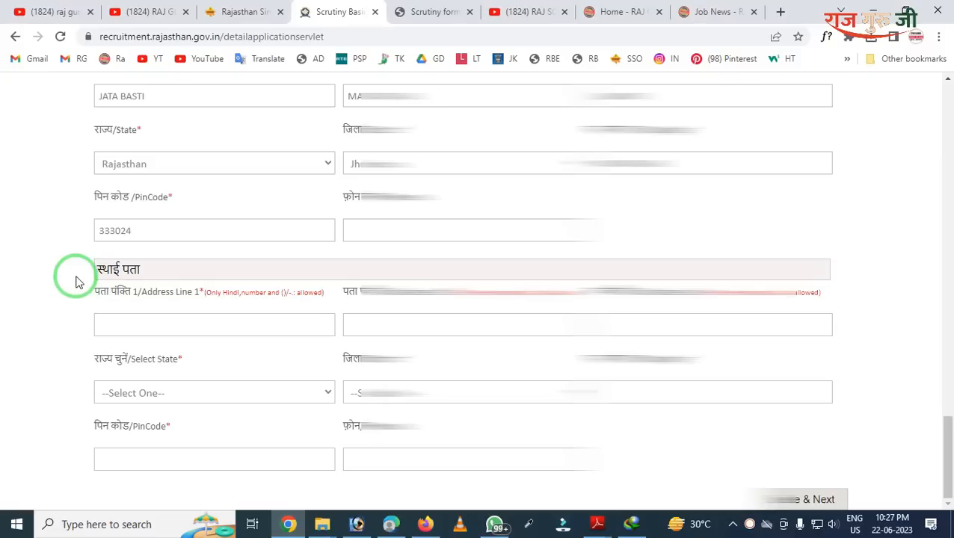
{"action": "mouse_move", "coordinate": [58, 246]}
{"action": "left_mouse_down"}
{"action": "mouse_move", "coordinate": [437, 511]}
{"action": "mouse_move", "coordinate": [824, 506]}
{"action": "mouse_move", "coordinate": [841, 488]}
{"action": "left_mouse_up"}
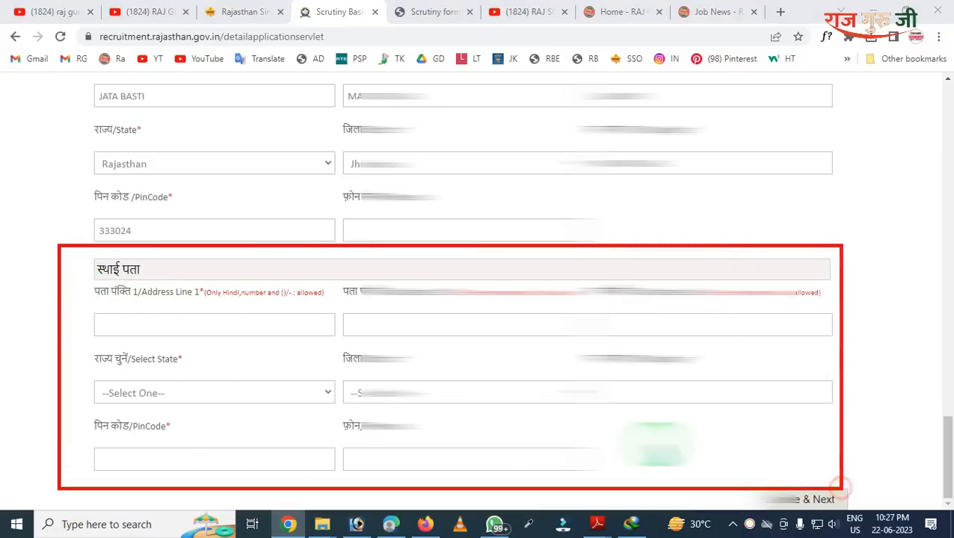
Step: Review and highlight the filled permanent address fields with state Rajasthan and the PinCode
{"action": "key", "text": "Escape"}
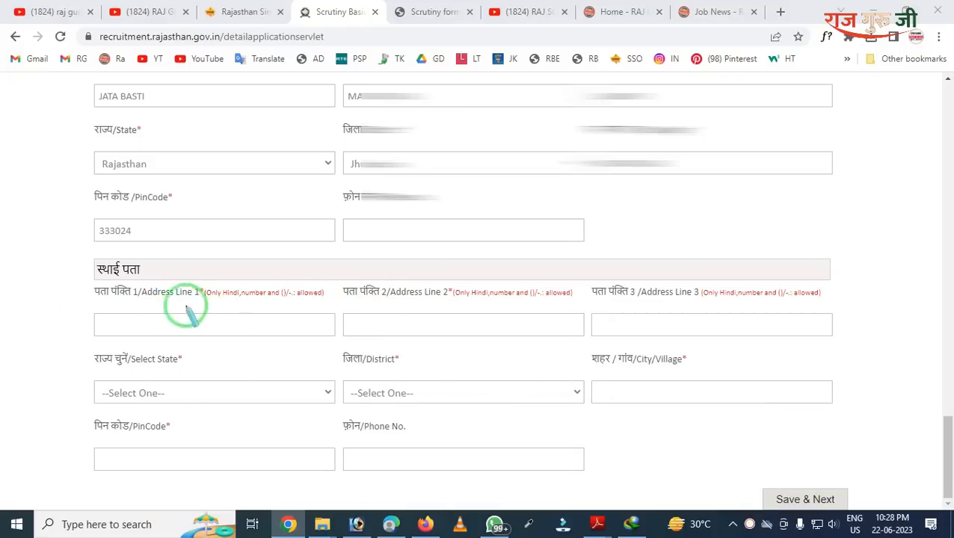
{"action": "mouse_move", "coordinate": [141, 221]}
{"action": "left_mouse_down"}
{"action": "mouse_move", "coordinate": [157, 265]}
{"action": "mouse_move", "coordinate": [353, 326]}
{"action": "left_mouse_up"}
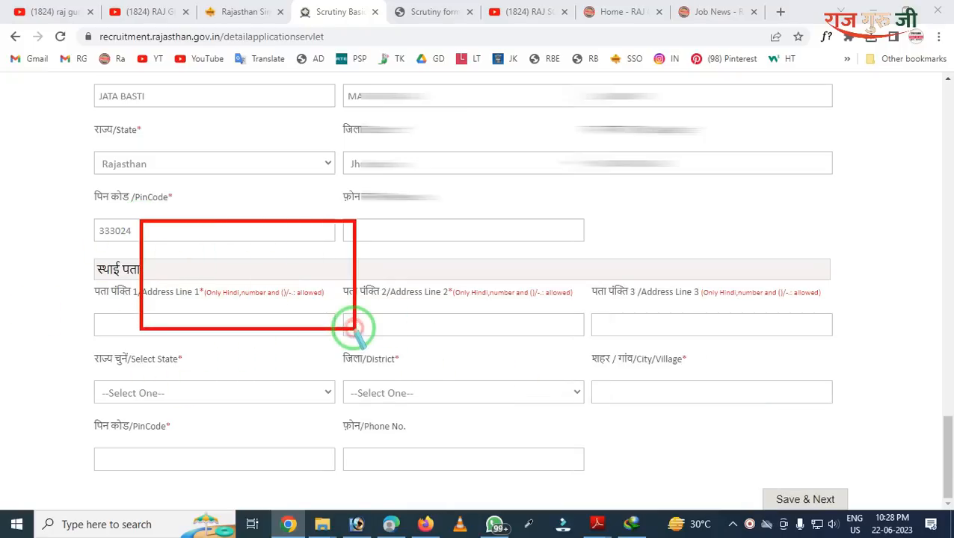
{"action": "left_click_drag", "start_coordinate": [158, 261], "coordinate": [328, 342]}
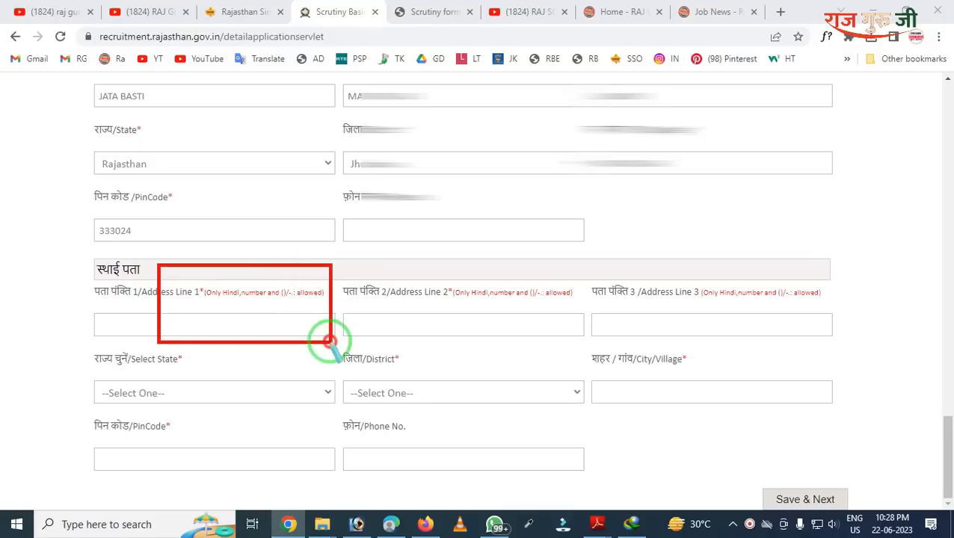
{"action": "mouse_move", "coordinate": [75, 94]}
{"action": "left_mouse_down"}
{"action": "mouse_move", "coordinate": [406, 271]}
{"action": "mouse_move", "coordinate": [607, 290]}
{"action": "left_mouse_up"}
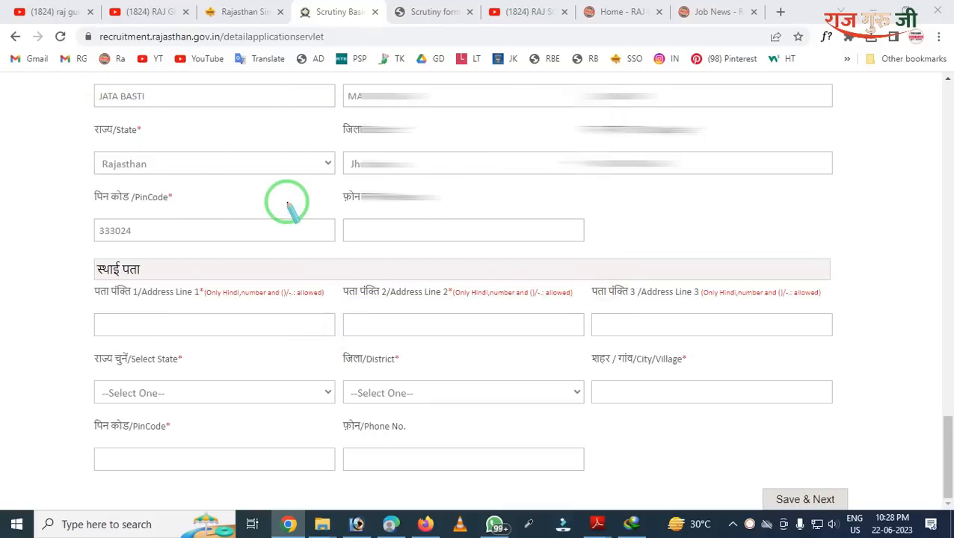
{"action": "scroll", "coordinate": [274, 215], "scroll_direction": "up", "scroll_amount": 2}
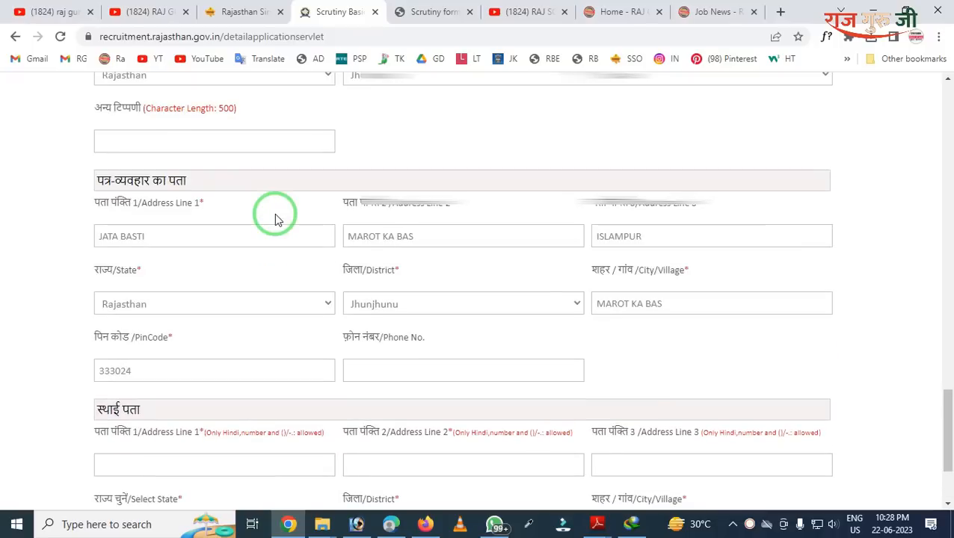
{"action": "scroll", "coordinate": [274, 217], "scroll_direction": "down", "scroll_amount": 2}
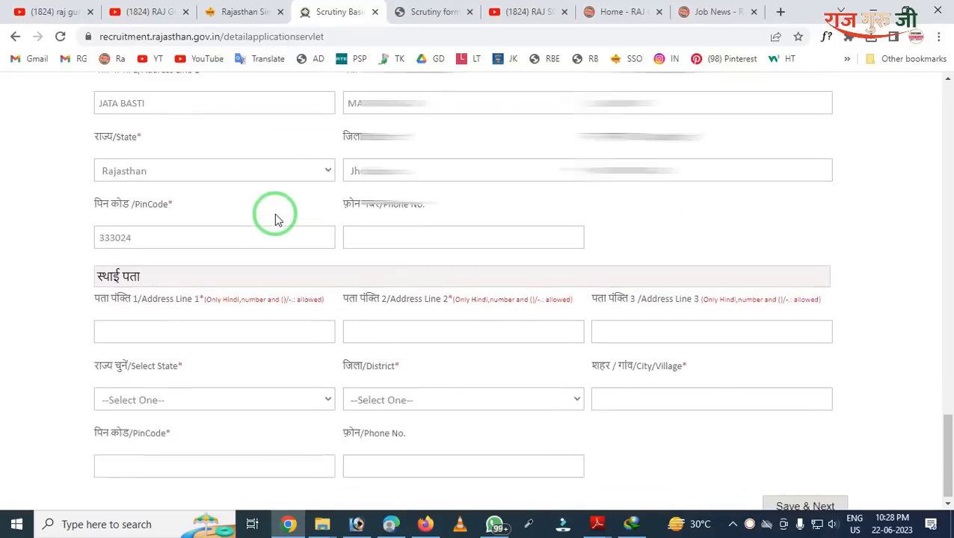
{"action": "mouse_move", "coordinate": [31, 231]}
{"action": "left_mouse_down"}
{"action": "mouse_move", "coordinate": [322, 483]}
{"action": "mouse_move", "coordinate": [764, 496]}
{"action": "left_mouse_up"}
{"action": "right_click", "coordinate": [184, 237]}
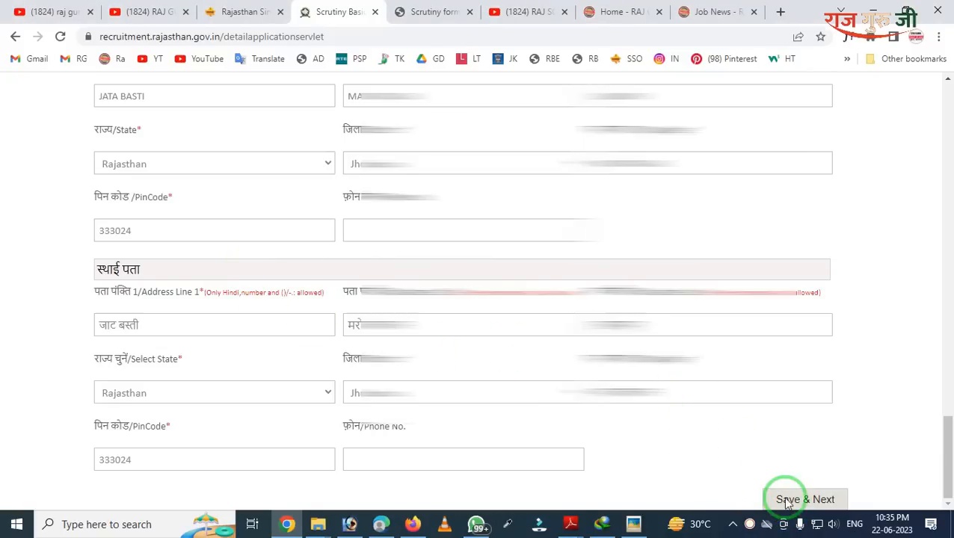
Step: Save & Next, then scroll to the education table showing the matric (BSER AJMER, 1998) and master's rows
{"action": "left_click", "coordinate": [778, 499]}
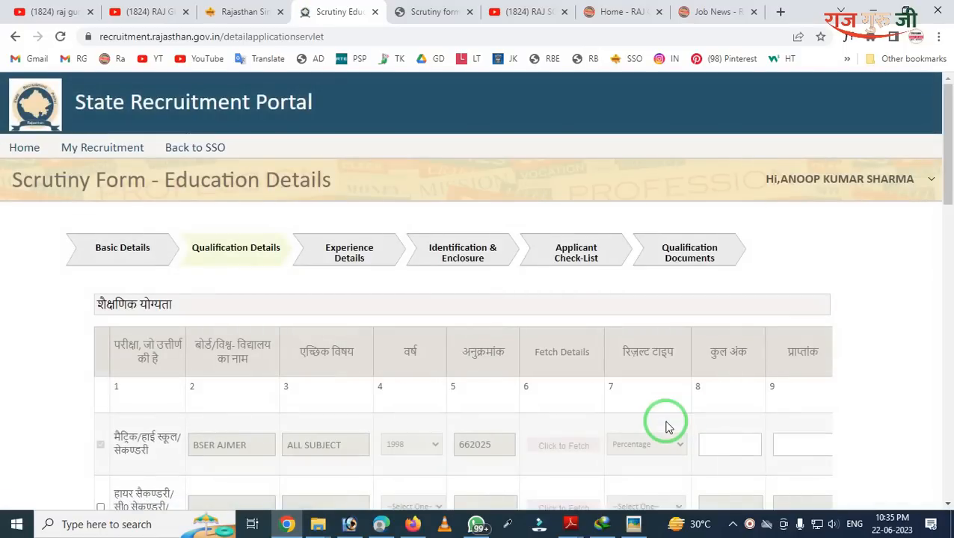
{"action": "left_click_drag", "start_coordinate": [157, 209], "coordinate": [284, 270]}
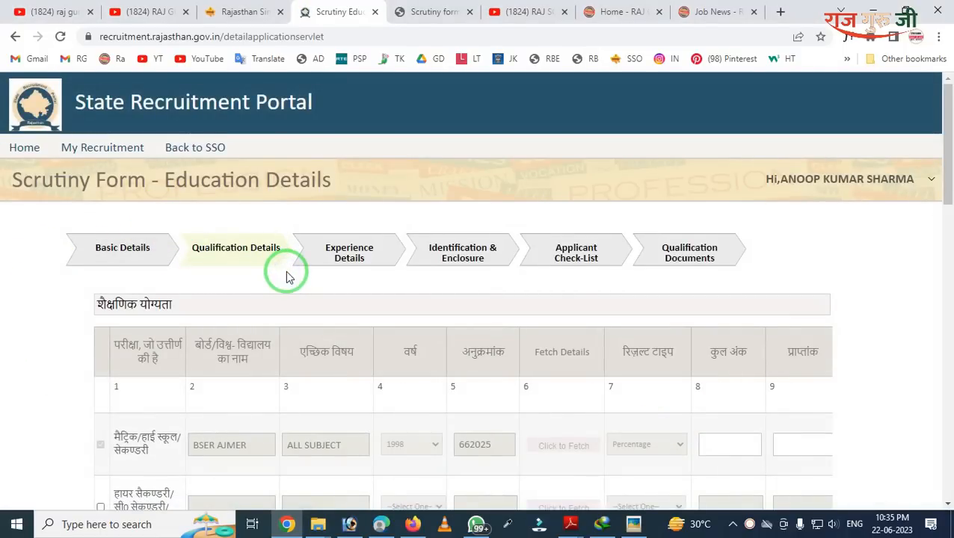
{"action": "scroll", "coordinate": [288, 278], "scroll_direction": "down", "scroll_amount": 3}
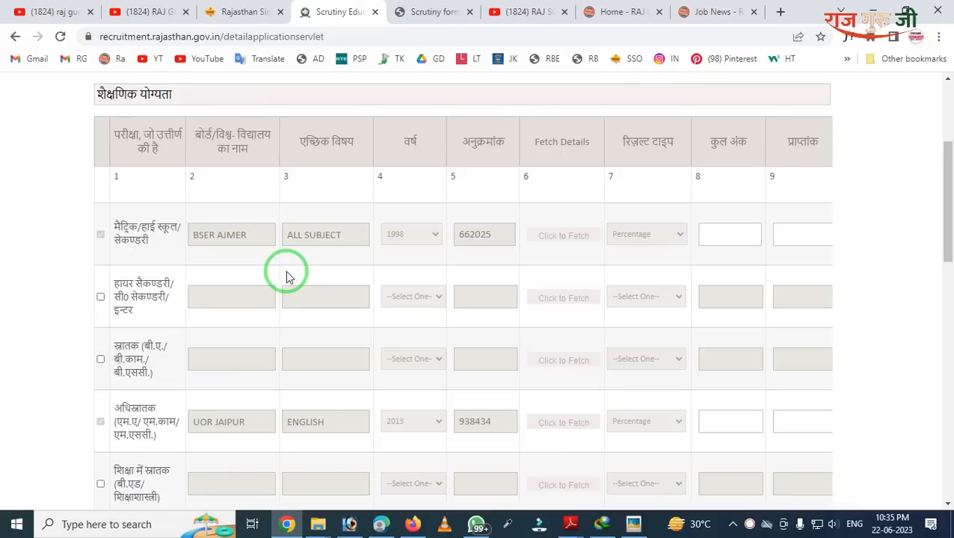
{"action": "scroll", "coordinate": [287, 276], "scroll_direction": "down", "scroll_amount": 1}
{"action": "scroll", "coordinate": [315, 259], "scroll_direction": "down", "scroll_amount": 1}
{"action": "scroll", "coordinate": [266, 266], "scroll_direction": "up", "scroll_amount": 2}
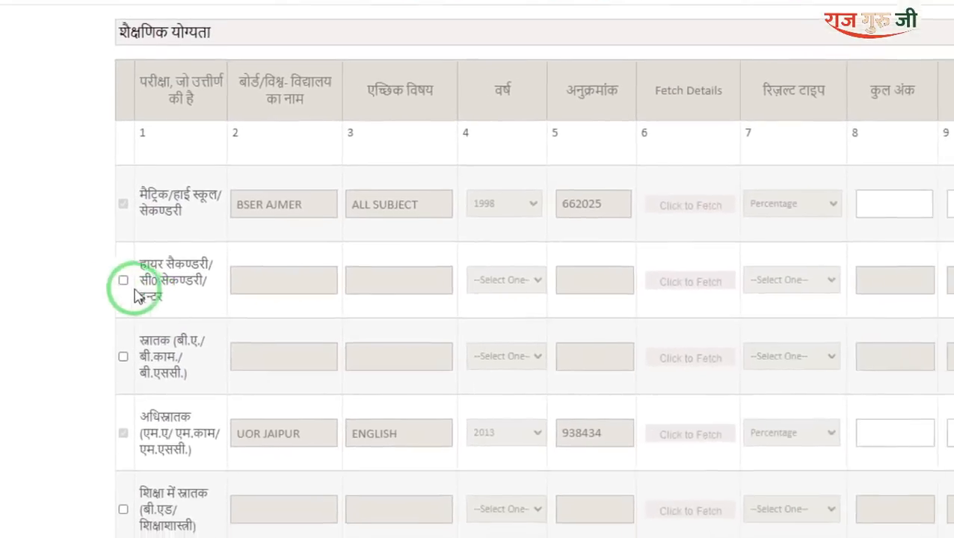
Step: Tick the हायर सैकण्डरी row in the qualification table so its board, subject, year and marks fields unlock
{"action": "left_click", "coordinate": [201, 227]}
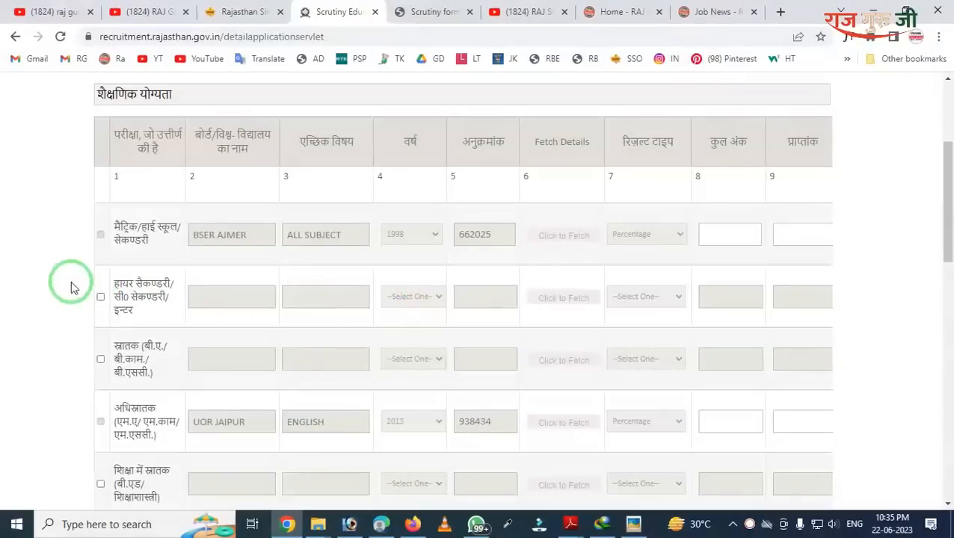
{"action": "left_click", "coordinate": [101, 296]}
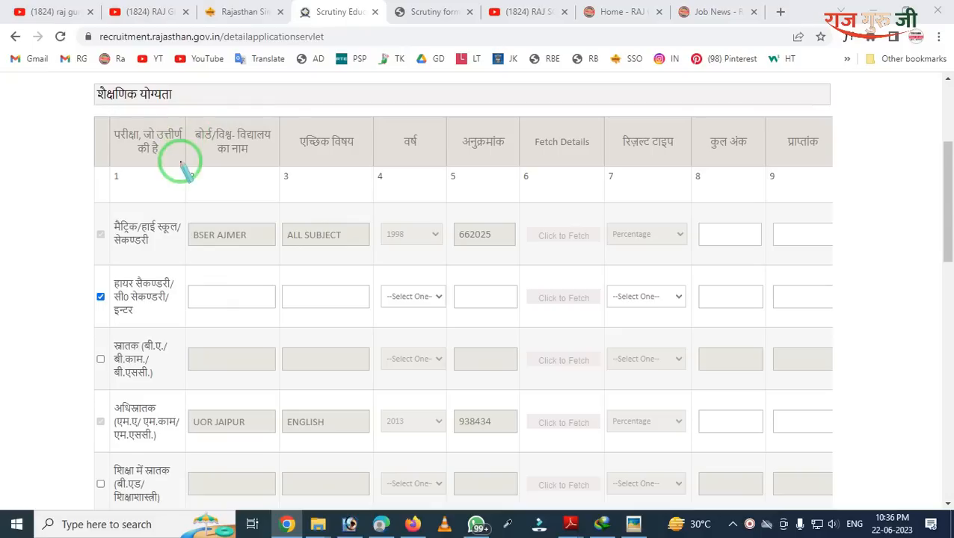
{"action": "mouse_move", "coordinate": [185, 123]}
{"action": "left_mouse_down"}
{"action": "mouse_move", "coordinate": [240, 279]}
{"action": "mouse_move", "coordinate": [437, 400]}
{"action": "mouse_move", "coordinate": [464, 427]}
{"action": "mouse_move", "coordinate": [554, 472]}
{"action": "mouse_move", "coordinate": [729, 517]}
{"action": "mouse_move", "coordinate": [938, 465]}
{"action": "mouse_move", "coordinate": [829, 449]}
{"action": "left_mouse_up"}
{"action": "mouse_move", "coordinate": [691, 129]}
{"action": "left_mouse_down"}
{"action": "mouse_move", "coordinate": [724, 374]}
{"action": "mouse_move", "coordinate": [815, 405]}
{"action": "left_mouse_up"}
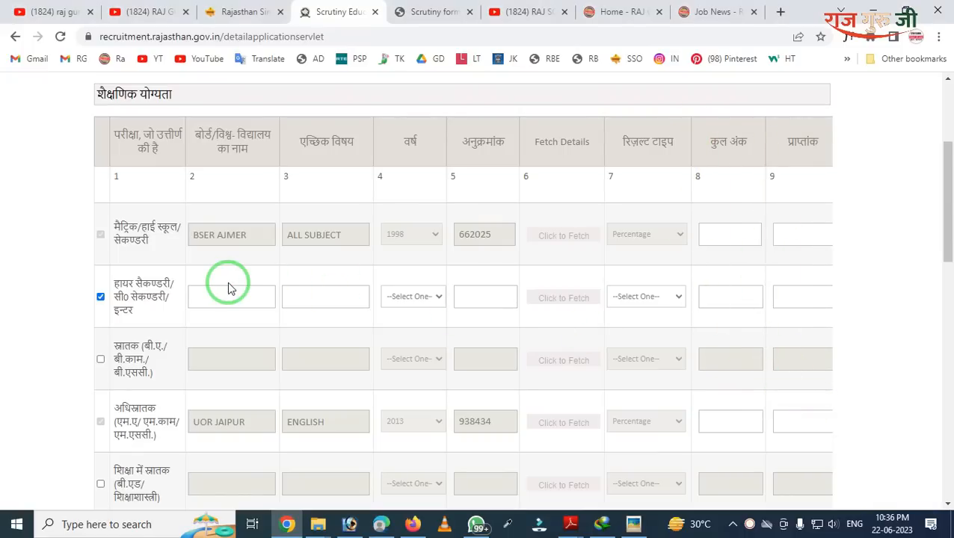
{"action": "scroll", "coordinate": [228, 286], "scroll_direction": "down", "scroll_amount": 1}
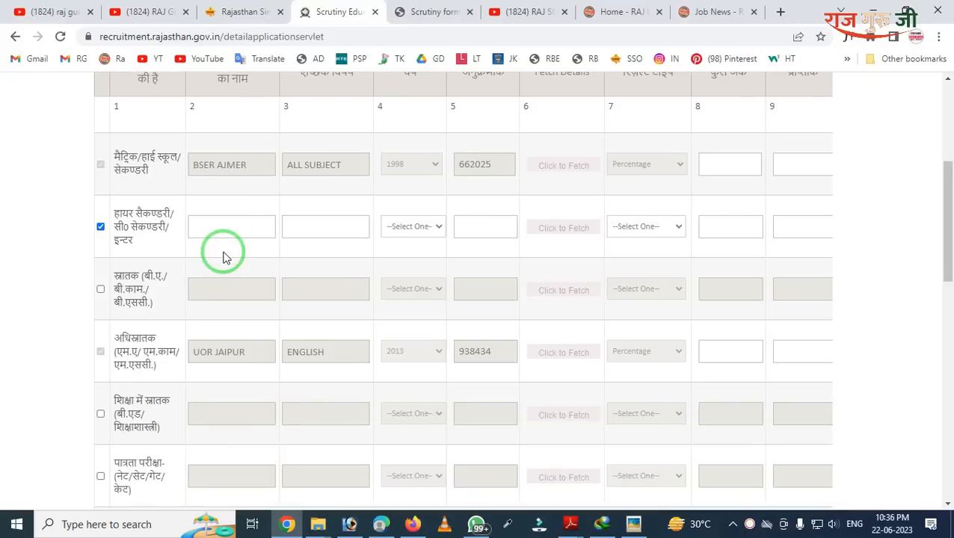
{"action": "scroll", "coordinate": [223, 256], "scroll_direction": "down", "scroll_amount": 1}
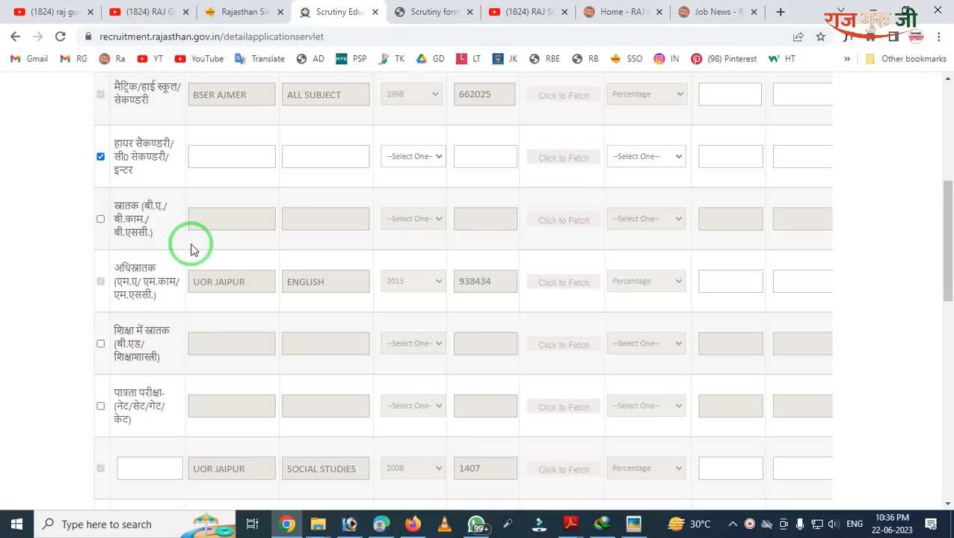
{"action": "scroll", "coordinate": [191, 250], "scroll_direction": "down", "scroll_amount": 1}
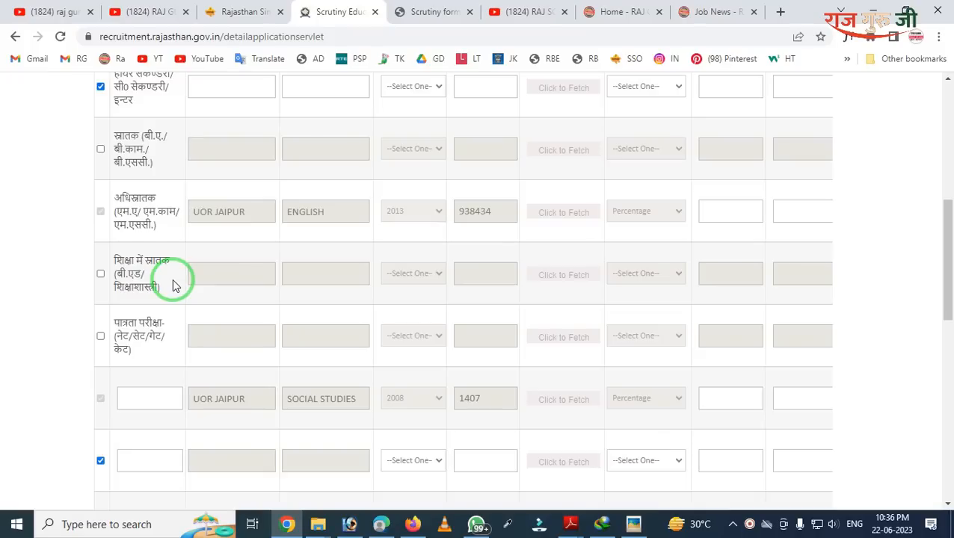
{"action": "mouse_move", "coordinate": [75, 226]}
{"action": "left_mouse_down"}
{"action": "mouse_move", "coordinate": [273, 337]}
{"action": "mouse_move", "coordinate": [441, 405]}
{"action": "left_mouse_up"}
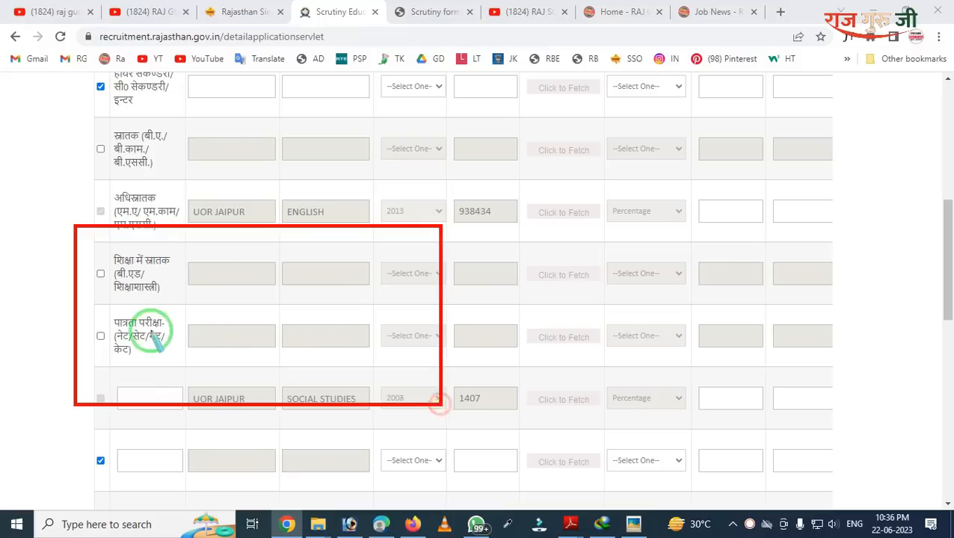
{"action": "mouse_move", "coordinate": [66, 286]}
{"action": "left_mouse_down"}
{"action": "mouse_move", "coordinate": [271, 419]}
{"action": "mouse_move", "coordinate": [417, 403]}
{"action": "left_mouse_up"}
{"action": "right_click", "coordinate": [264, 319]}
{"action": "key", "text": "Escape"}
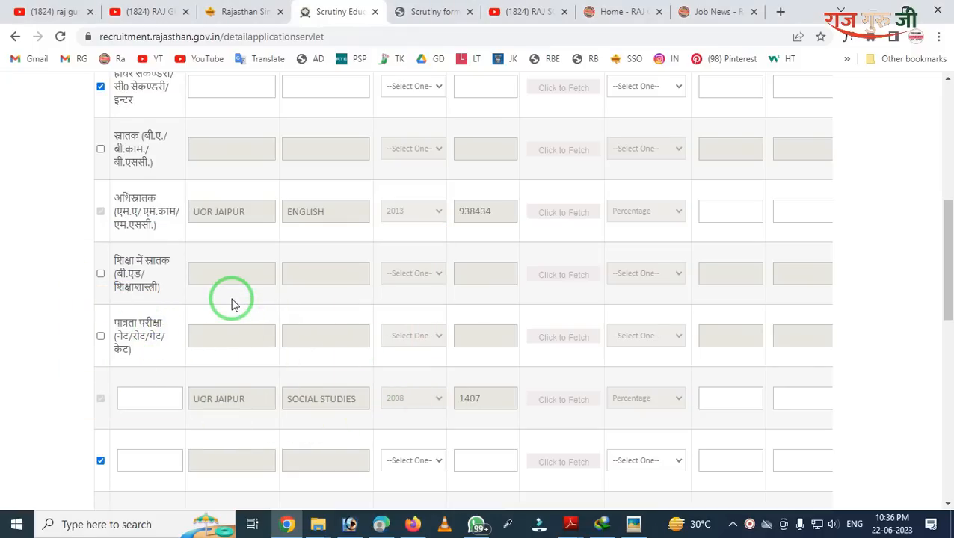
{"action": "scroll", "coordinate": [232, 303], "scroll_direction": "up", "scroll_amount": 1}
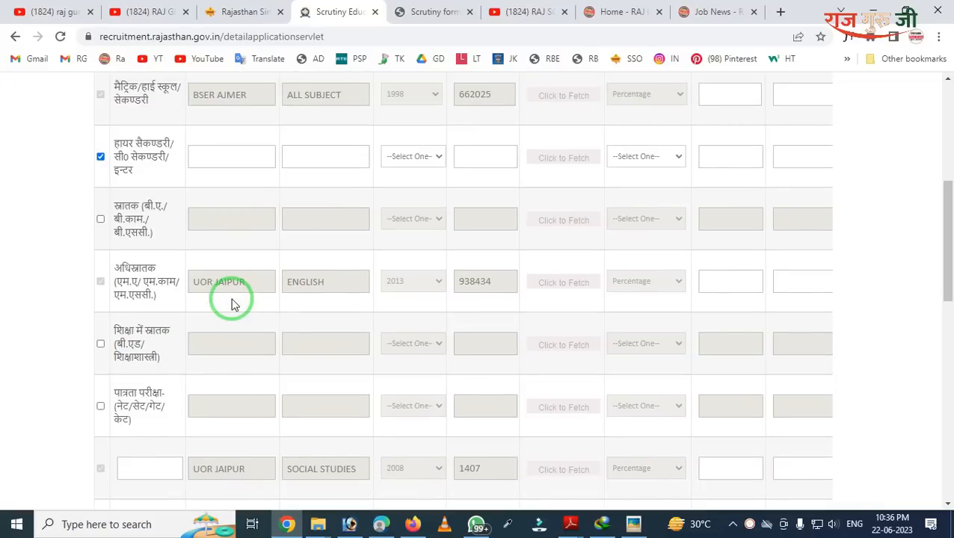
{"action": "scroll", "coordinate": [231, 303], "scroll_direction": "up", "scroll_amount": 1}
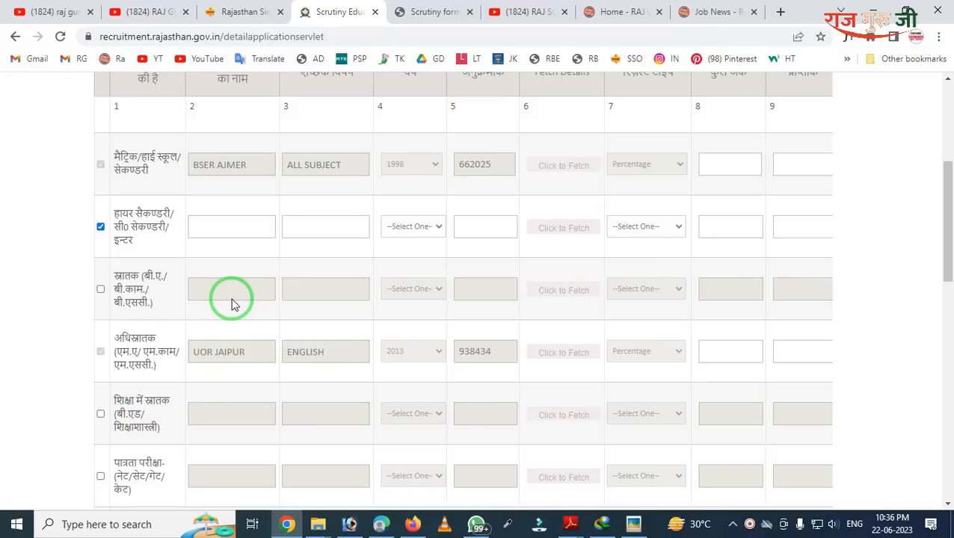
{"action": "scroll", "coordinate": [441, 311], "scroll_direction": "down", "scroll_amount": 4}
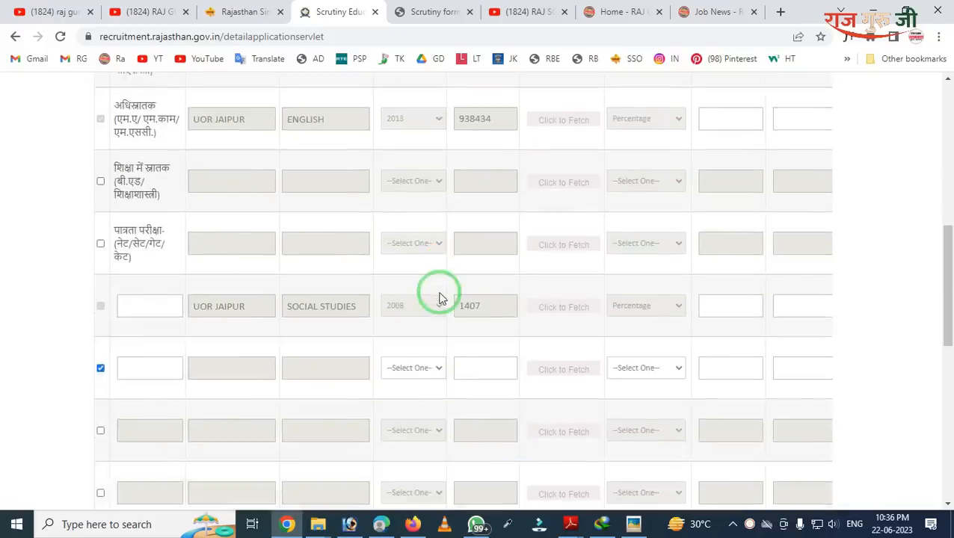
{"action": "scroll", "coordinate": [385, 273], "scroll_direction": "up", "scroll_amount": 1}
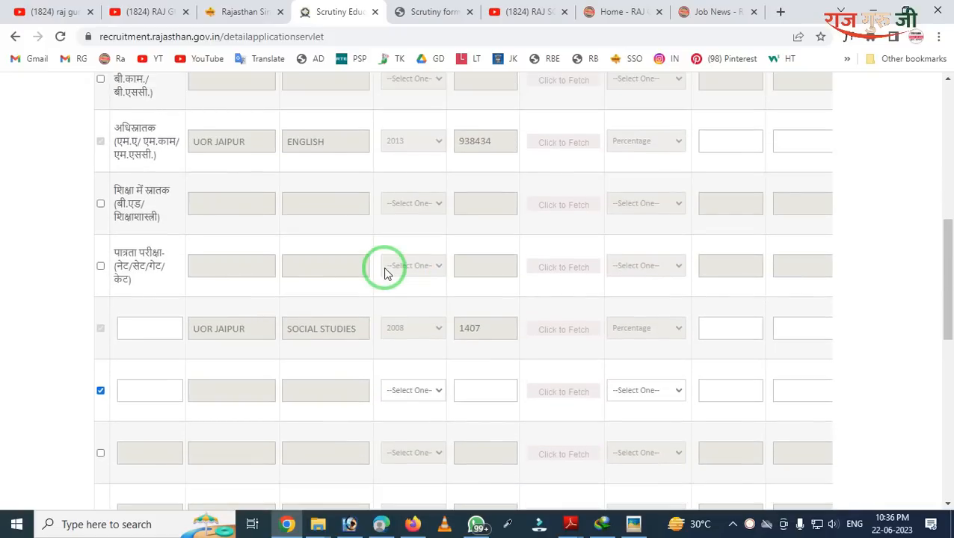
{"action": "scroll", "coordinate": [296, 298], "scroll_direction": "down", "scroll_amount": 1}
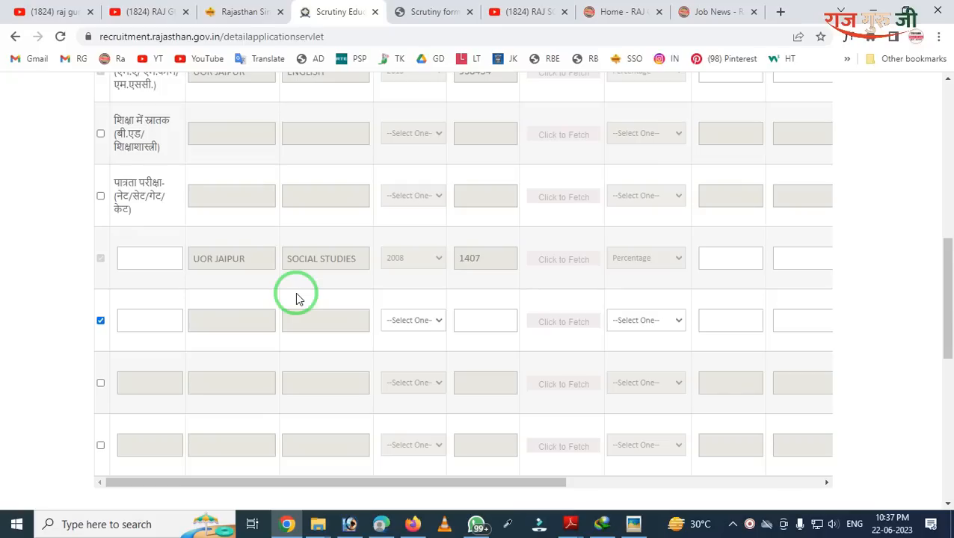
Step: Browse the RAJ GURU JI EDU YouTube channel page, then return to the Scrutiny form tab
{"action": "left_click", "coordinate": [150, 12]}
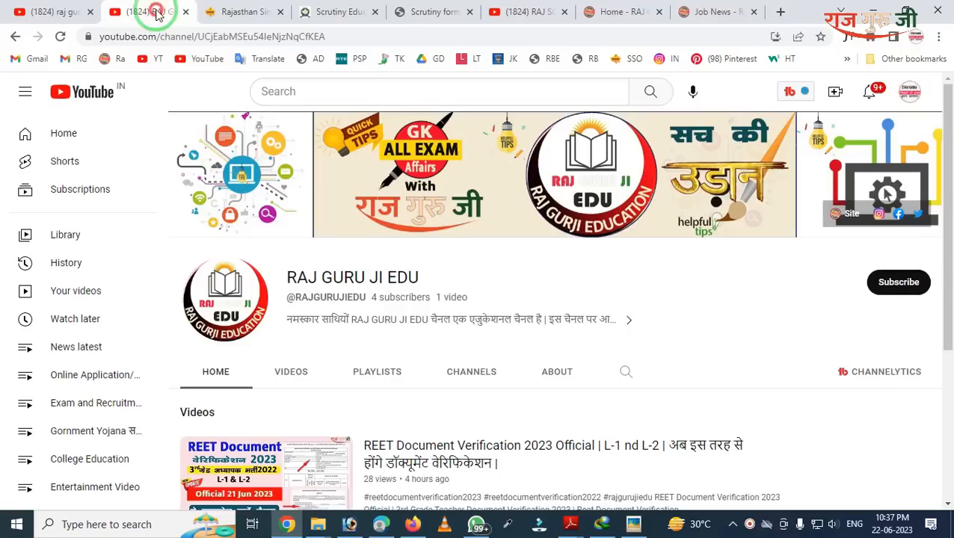
{"action": "scroll", "coordinate": [238, 241], "scroll_direction": "down", "scroll_amount": 2}
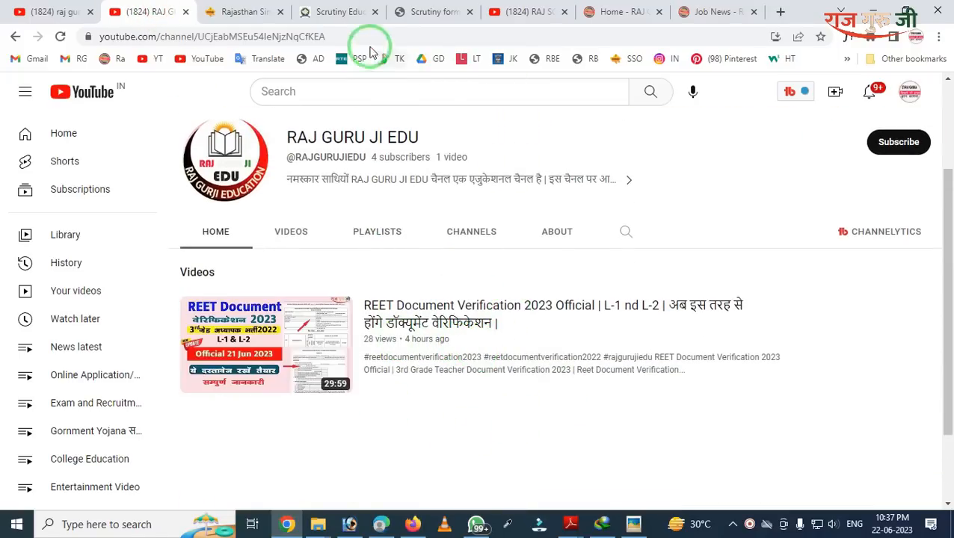
{"action": "left_click", "coordinate": [338, 12]}
{"action": "scroll", "coordinate": [446, 284], "scroll_direction": "up", "scroll_amount": 8}
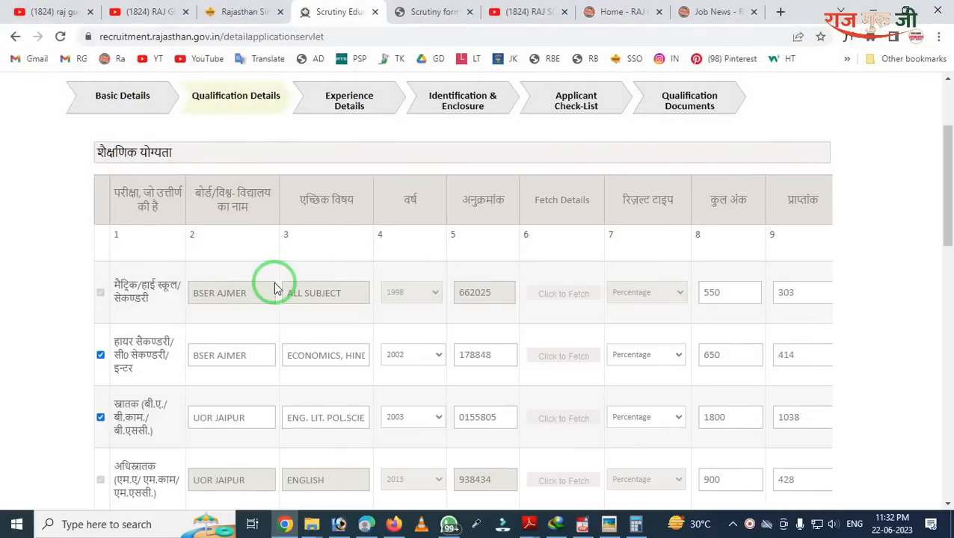
{"action": "scroll", "coordinate": [275, 288], "scroll_direction": "down", "scroll_amount": 2}
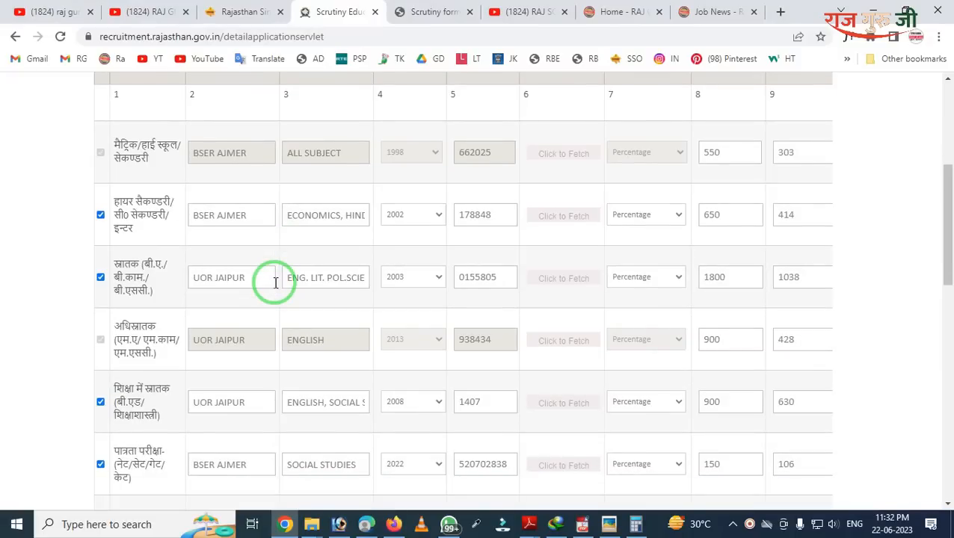
{"action": "scroll", "coordinate": [276, 283], "scroll_direction": "down", "scroll_amount": 5}
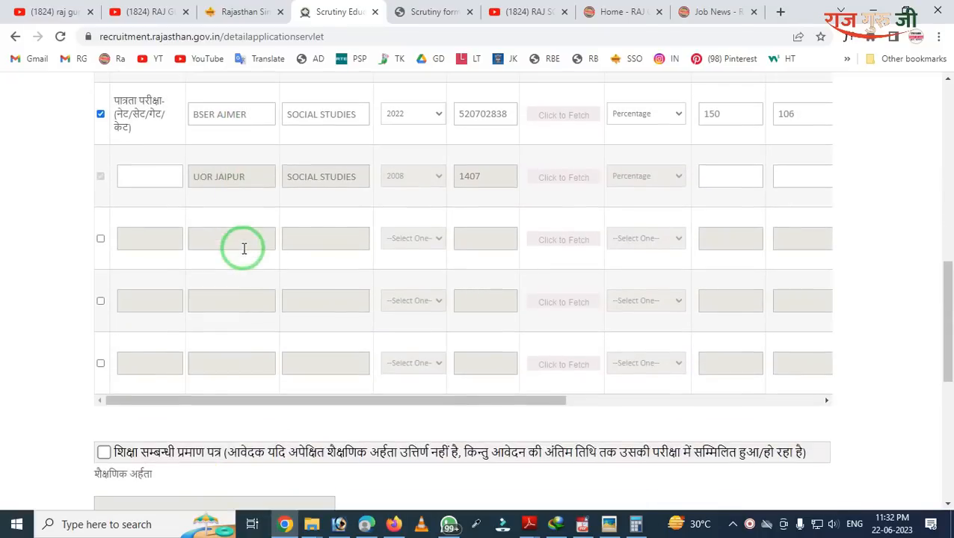
{"action": "left_click_drag", "start_coordinate": [148, 400], "coordinate": [656, 420]}
{"action": "scroll", "coordinate": [656, 389], "scroll_direction": "up", "scroll_amount": 5}
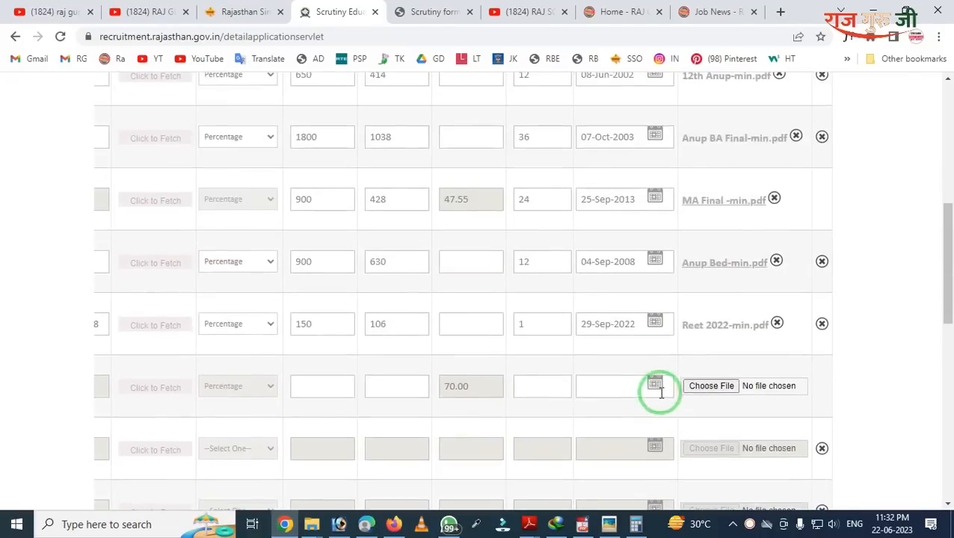
{"action": "scroll", "coordinate": [694, 349], "scroll_direction": "up", "scroll_amount": 1}
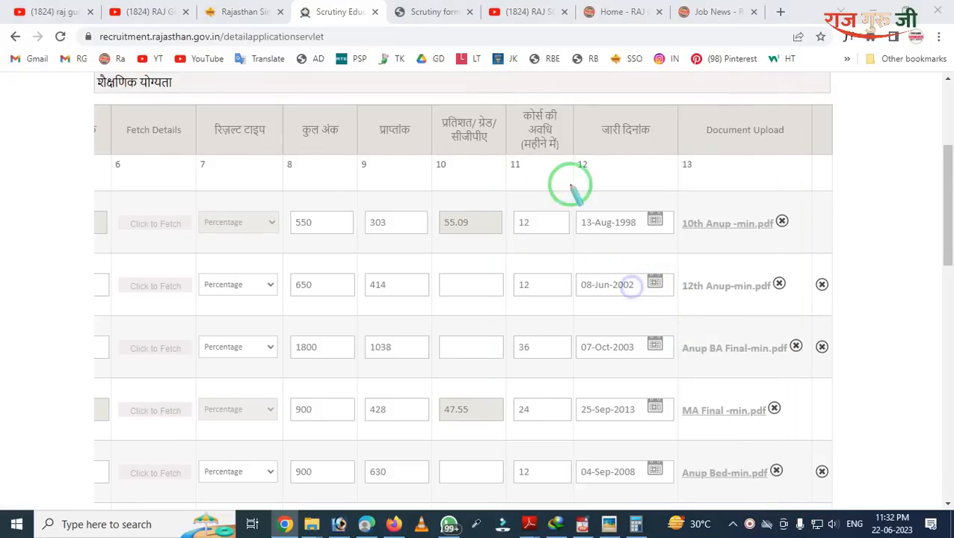
{"action": "mouse_move", "coordinate": [498, 95]}
{"action": "left_mouse_down"}
{"action": "mouse_move", "coordinate": [499, 138]}
{"action": "mouse_move", "coordinate": [589, 218]}
{"action": "left_mouse_up"}
{"action": "left_click", "coordinate": [541, 223]}
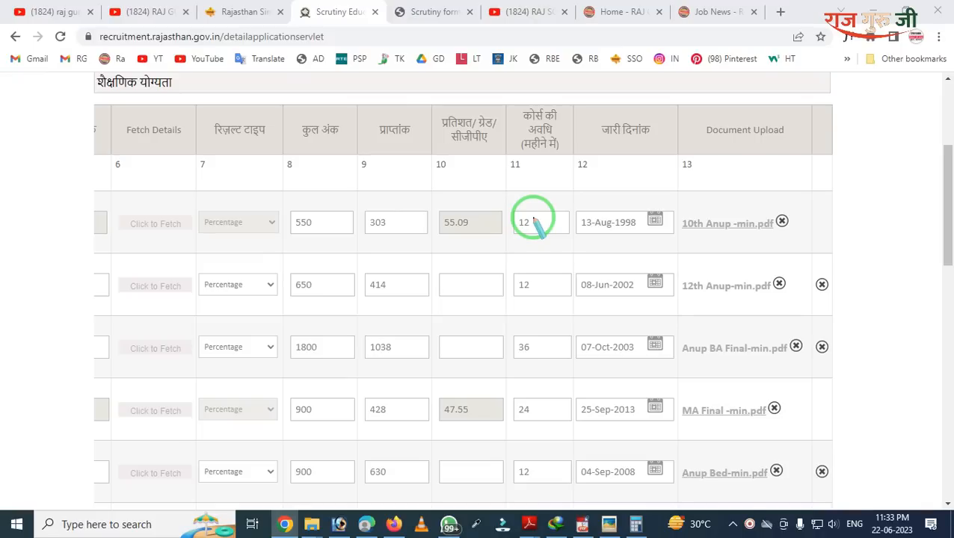
{"action": "mouse_move", "coordinate": [574, 89]}
{"action": "left_mouse_down"}
{"action": "mouse_move", "coordinate": [624, 278]}
{"action": "mouse_move", "coordinate": [684, 391]}
{"action": "left_mouse_up"}
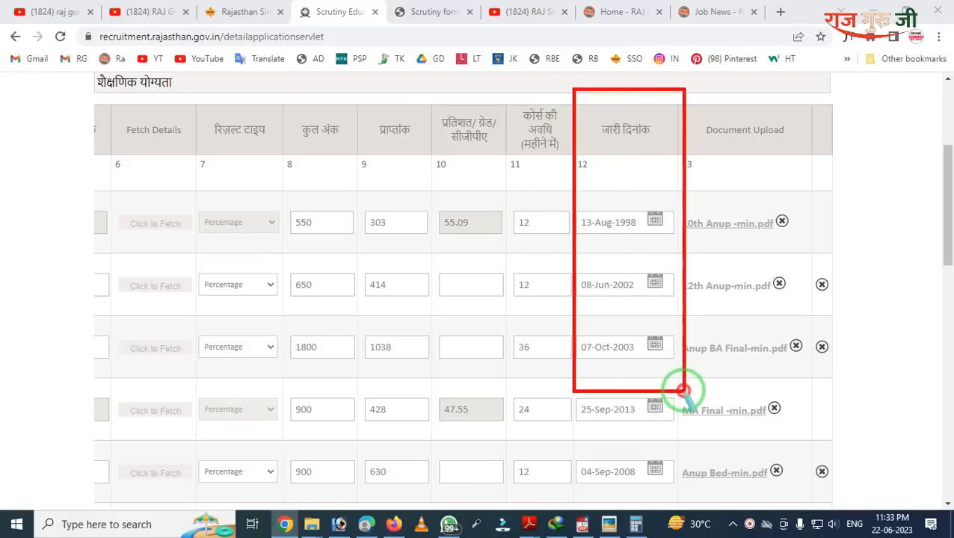
{"action": "right_click", "coordinate": [627, 312]}
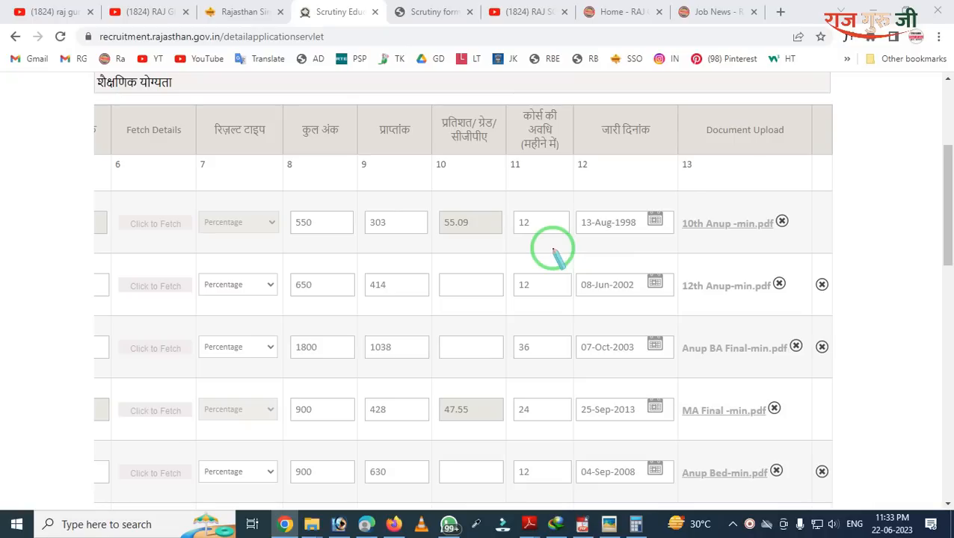
{"action": "mouse_move", "coordinate": [641, 118]}
{"action": "left_mouse_down"}
{"action": "mouse_move", "coordinate": [696, 202]}
{"action": "mouse_move", "coordinate": [827, 341]}
{"action": "mouse_move", "coordinate": [855, 391]}
{"action": "left_mouse_up"}
{"action": "right_click", "coordinate": [801, 329]}
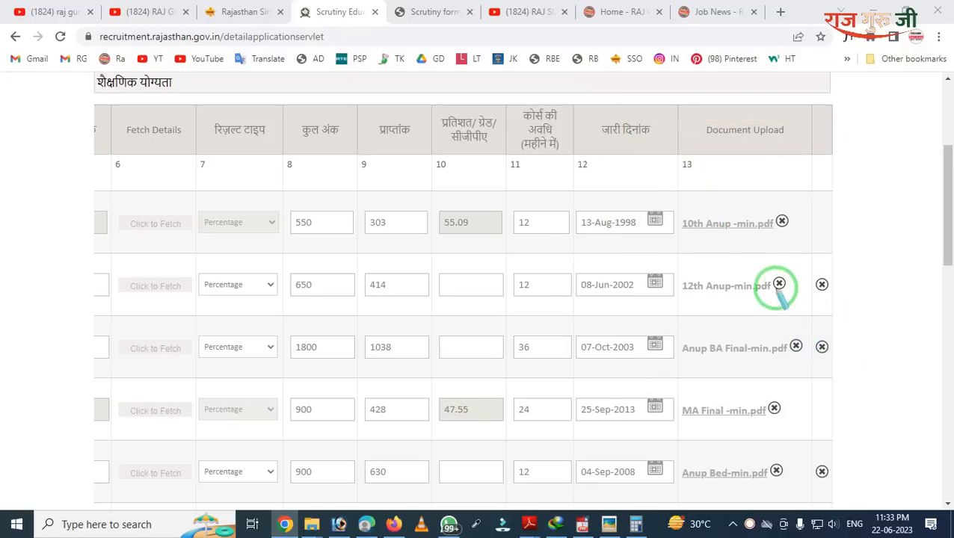
{"action": "left_click_drag", "start_coordinate": [718, 198], "coordinate": [803, 304]}
{"action": "right_click", "coordinate": [804, 290]}
{"action": "mouse_move", "coordinate": [750, 174]}
{"action": "left_mouse_down"}
{"action": "mouse_move", "coordinate": [783, 259]}
{"action": "mouse_move", "coordinate": [851, 317]}
{"action": "left_mouse_up"}
{"action": "right_click", "coordinate": [815, 276]}
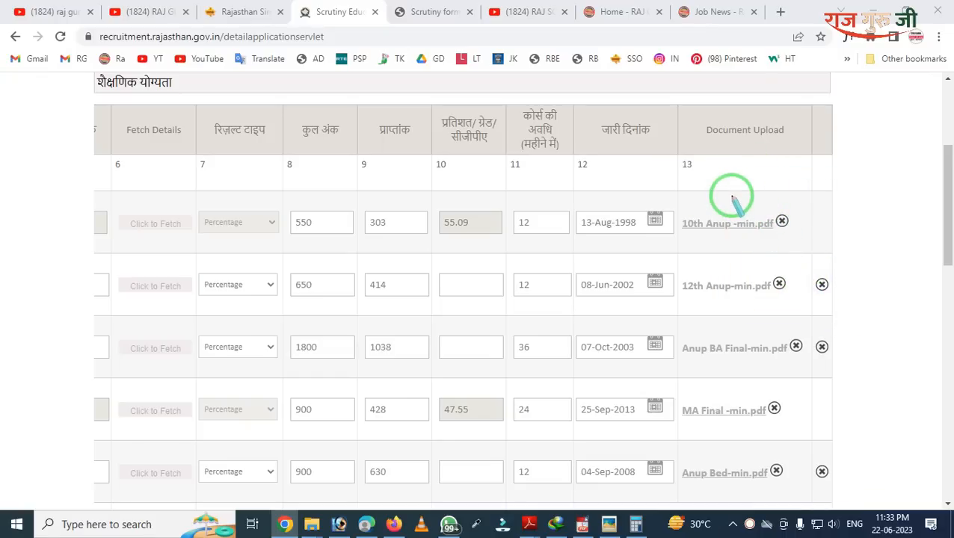
{"action": "scroll", "coordinate": [299, 357], "scroll_direction": "down", "scroll_amount": 5}
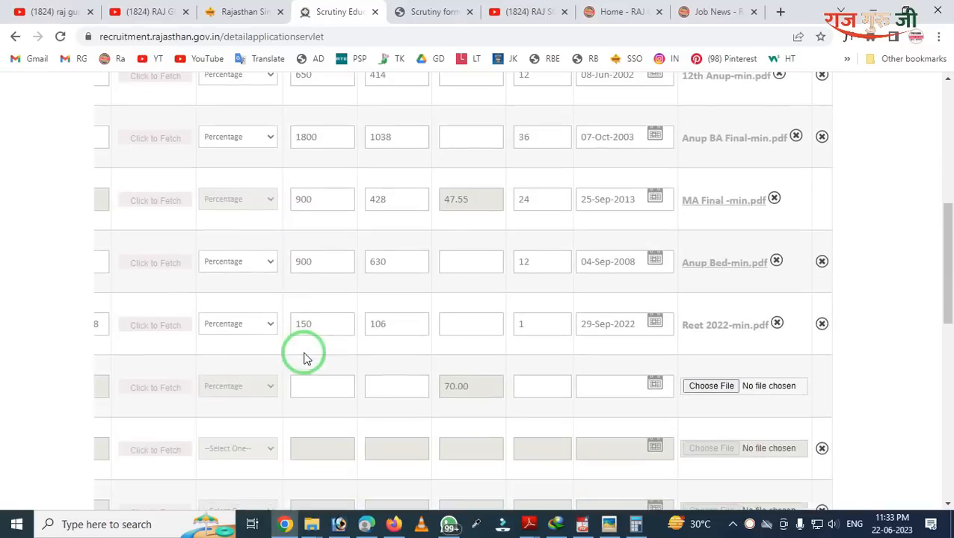
{"action": "left_click_drag", "start_coordinate": [372, 465], "coordinate": [64, 485]}
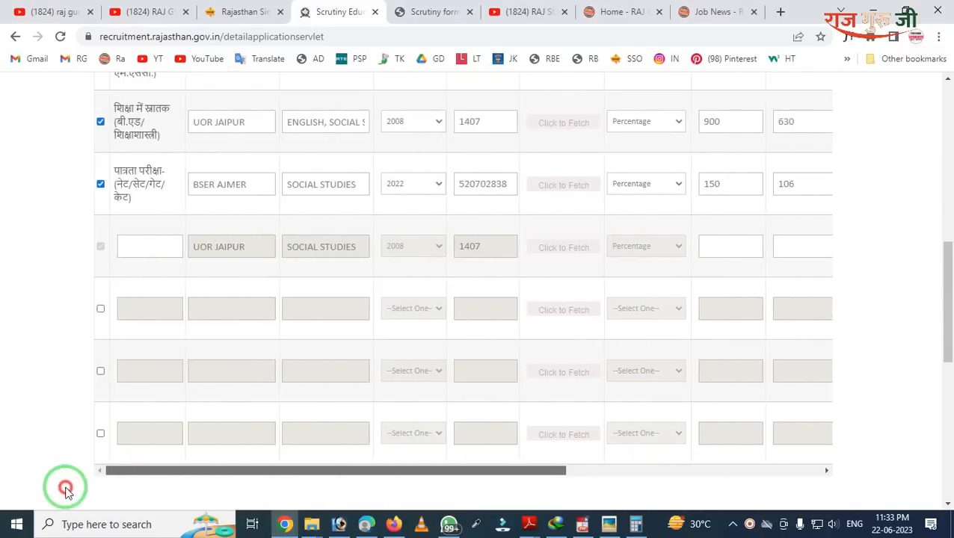
{"action": "scroll", "coordinate": [224, 441], "scroll_direction": "up", "scroll_amount": 1}
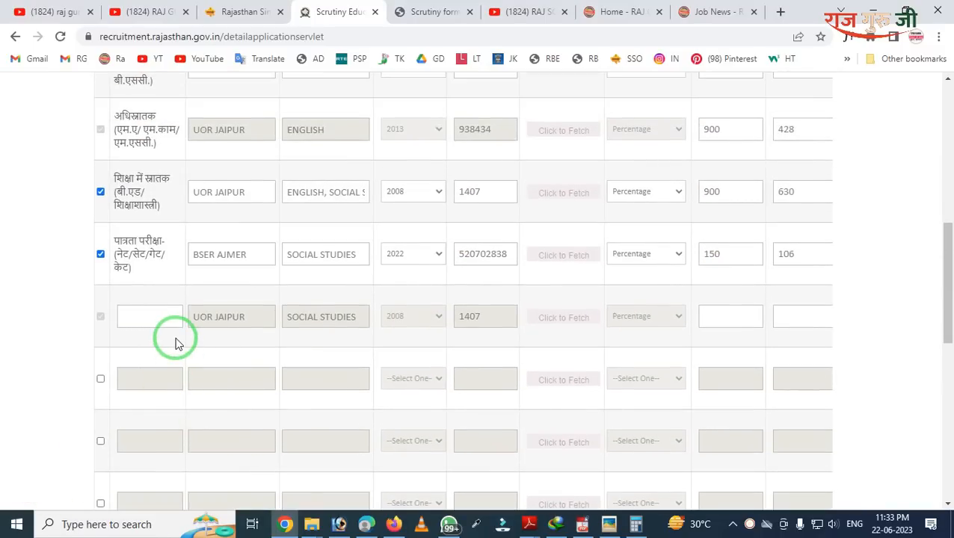
{"action": "mouse_move", "coordinate": [26, 262]}
{"action": "left_mouse_down"}
{"action": "mouse_move", "coordinate": [343, 366]}
{"action": "mouse_move", "coordinate": [817, 384]}
{"action": "left_mouse_up"}
{"action": "left_click", "coordinate": [118, 316]}
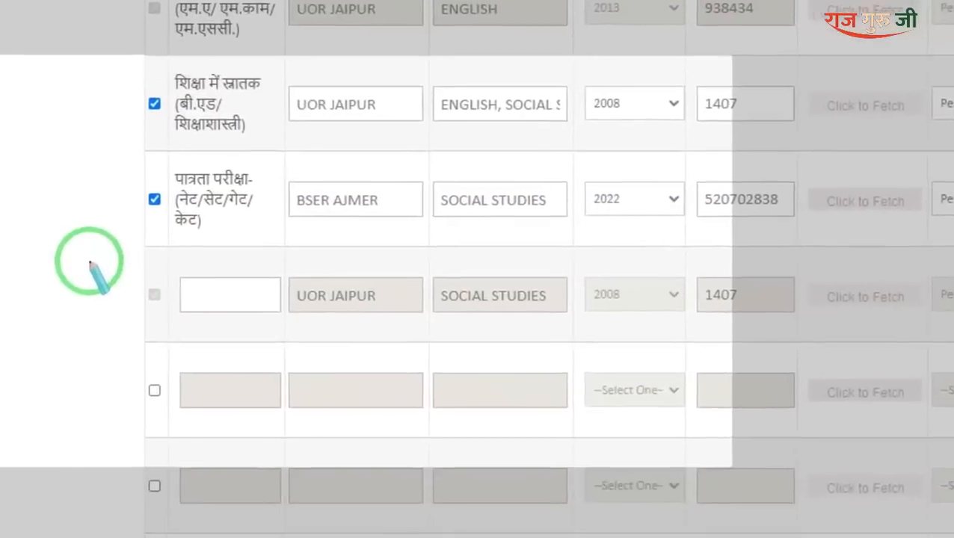
{"action": "left_click_drag", "start_coordinate": [60, 292], "coordinate": [127, 338]}
{"action": "left_click_drag", "start_coordinate": [224, 313], "coordinate": [226, 316]}
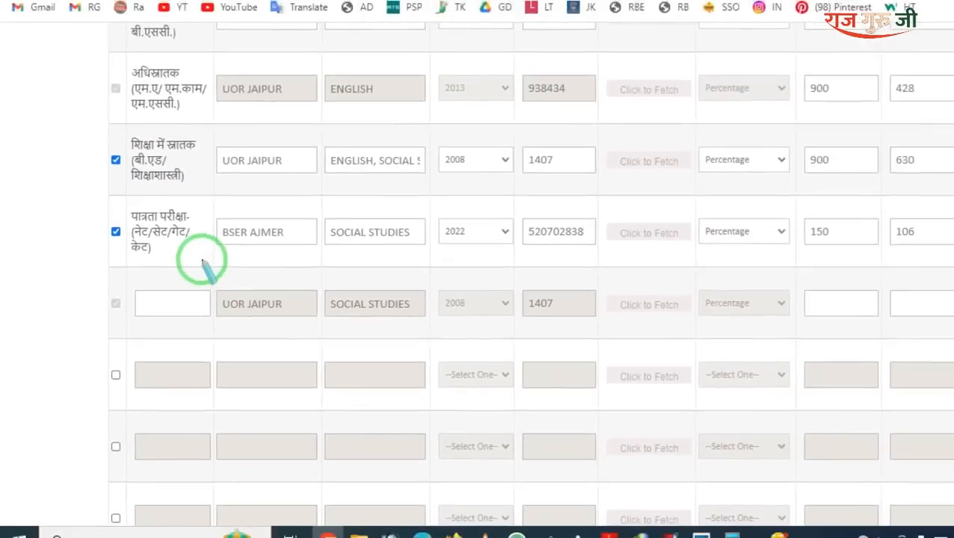
{"action": "mouse_move", "coordinate": [261, 253]}
{"action": "left_mouse_down"}
{"action": "mouse_move", "coordinate": [380, 322]}
{"action": "mouse_move", "coordinate": [642, 340]}
{"action": "left_mouse_up"}
{"action": "left_click_drag", "start_coordinate": [80, 159], "coordinate": [587, 237]}
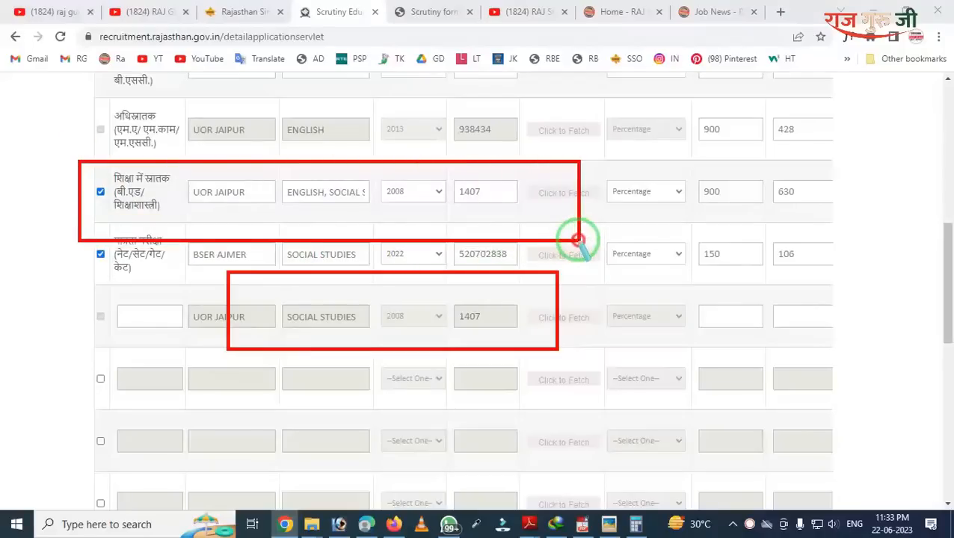
{"action": "key", "text": "Escape"}
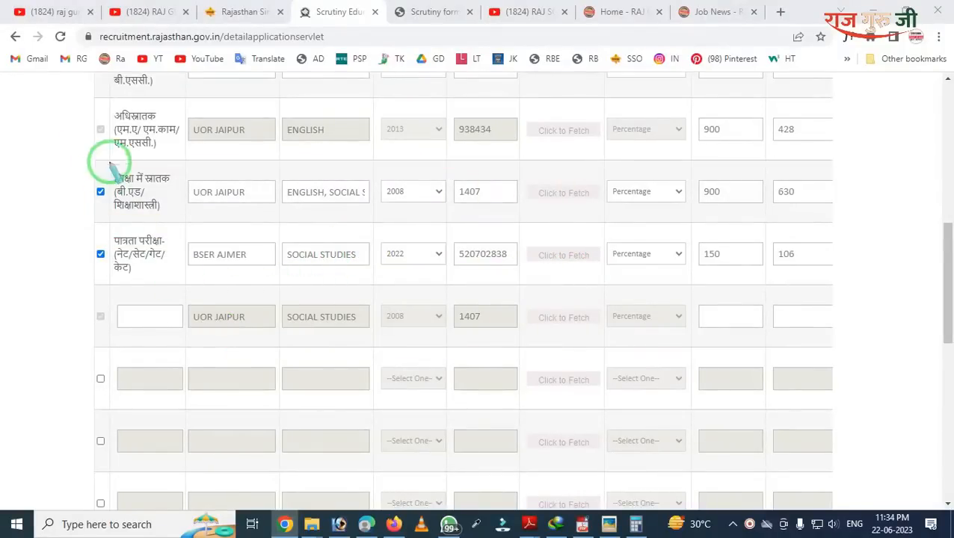
{"action": "mouse_move", "coordinate": [85, 100]}
{"action": "left_mouse_down"}
{"action": "mouse_move", "coordinate": [111, 206]}
{"action": "mouse_move", "coordinate": [149, 299]}
{"action": "mouse_move", "coordinate": [390, 319]}
{"action": "mouse_move", "coordinate": [543, 311]}
{"action": "left_mouse_up"}
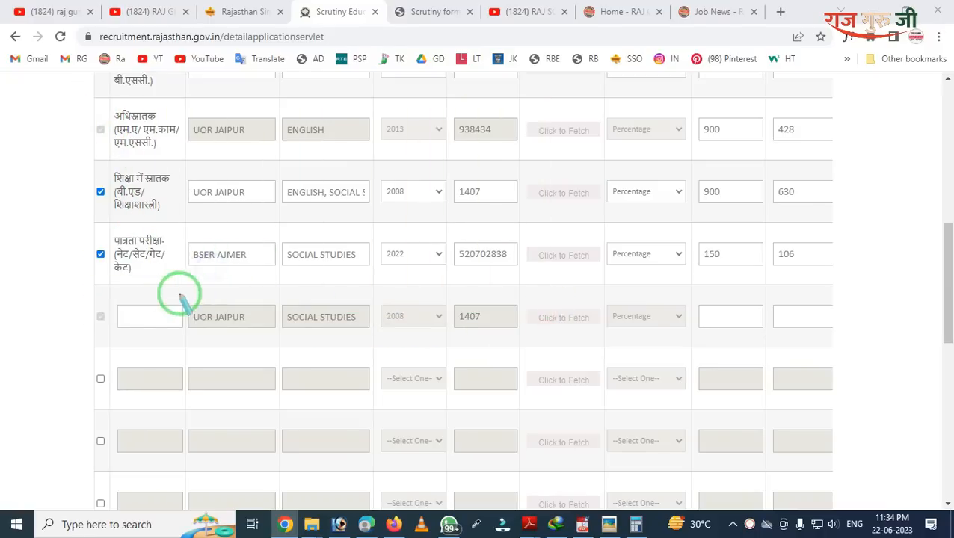
{"action": "mouse_move", "coordinate": [90, 270]}
{"action": "left_mouse_down"}
{"action": "mouse_move", "coordinate": [116, 335]}
{"action": "mouse_move", "coordinate": [301, 362]}
{"action": "mouse_move", "coordinate": [750, 359]}
{"action": "left_mouse_up"}
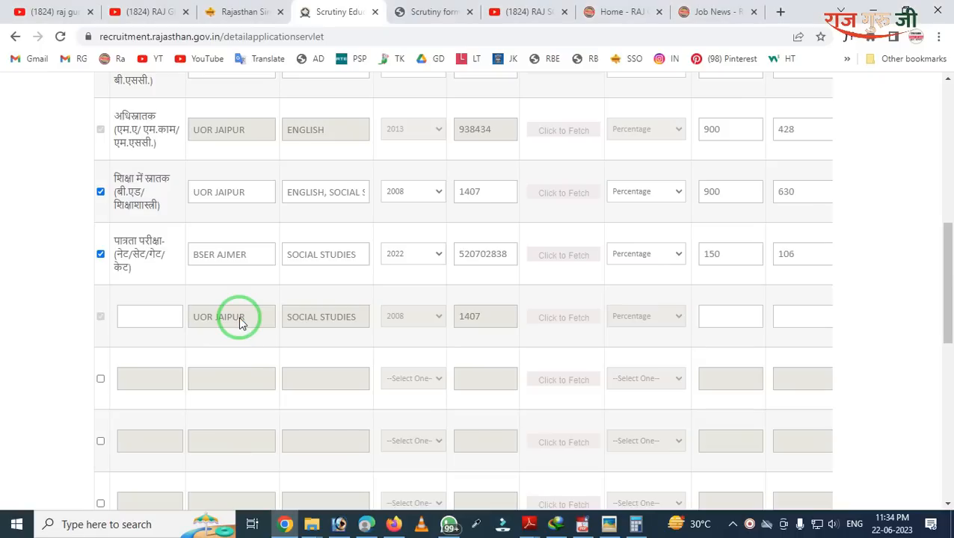
{"action": "scroll", "coordinate": [313, 277], "scroll_direction": "down", "scroll_amount": 5}
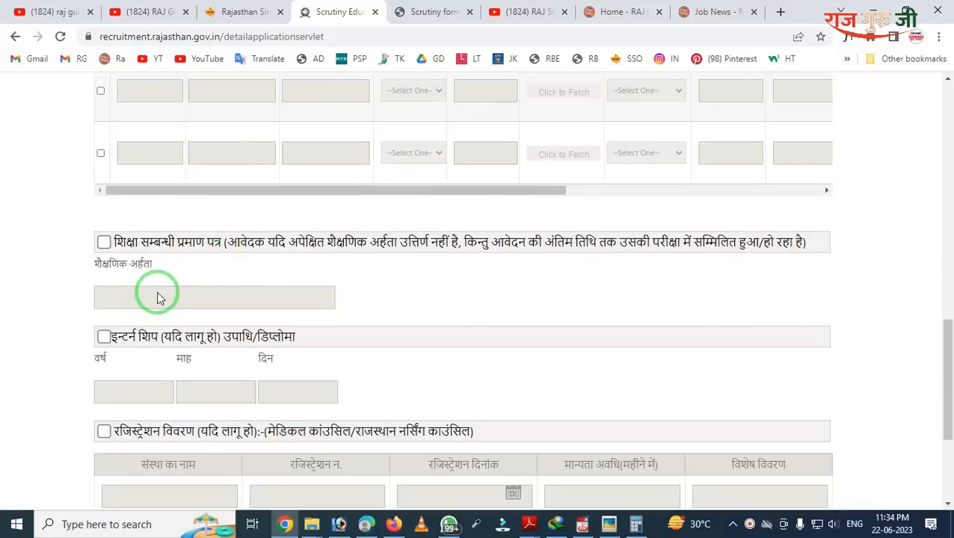
{"action": "key", "text": "ctrl+alt+d"}
{"action": "mouse_move", "coordinate": [52, 207]}
{"action": "left_mouse_down"}
{"action": "mouse_move", "coordinate": [116, 263]}
{"action": "mouse_move", "coordinate": [279, 290]}
{"action": "left_mouse_up"}
{"action": "right_click", "coordinate": [252, 272]}
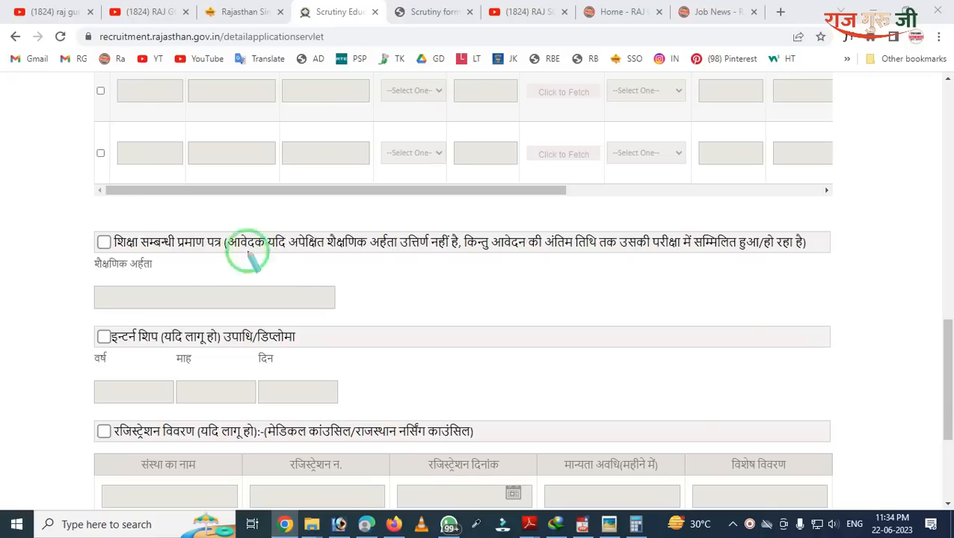
{"action": "left_click_drag", "start_coordinate": [69, 211], "coordinate": [144, 287]}
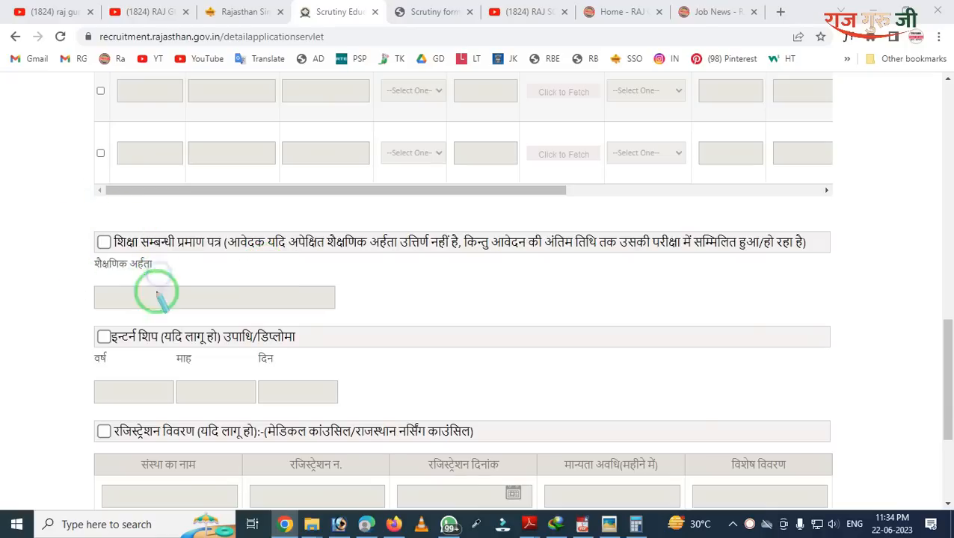
{"action": "mouse_move", "coordinate": [77, 314]}
{"action": "left_mouse_down"}
{"action": "mouse_move", "coordinate": [160, 394]}
{"action": "mouse_move", "coordinate": [299, 398]}
{"action": "left_mouse_up"}
{"action": "scroll", "coordinate": [198, 351], "scroll_direction": "down", "scroll_amount": 3}
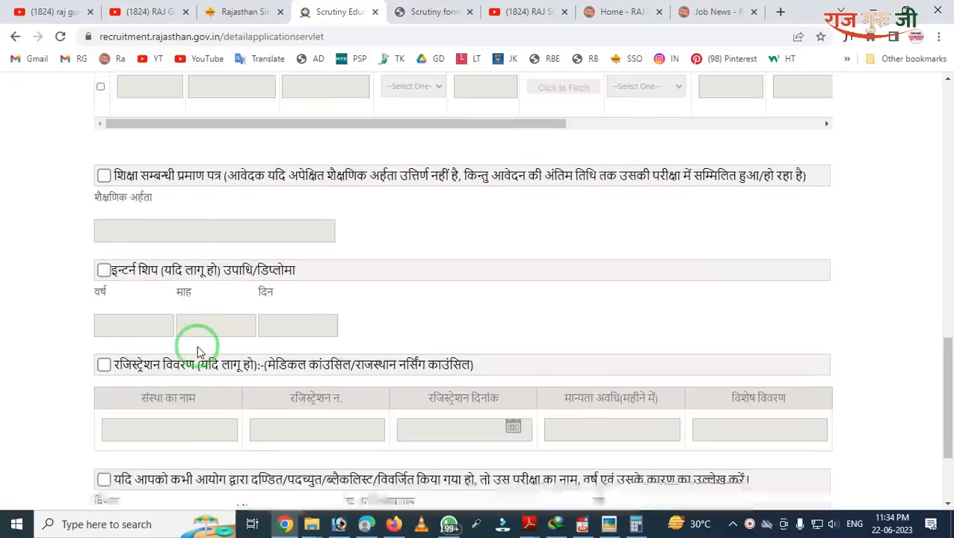
{"action": "mouse_move", "coordinate": [48, 172]}
{"action": "left_mouse_down"}
{"action": "mouse_move", "coordinate": [198, 278]}
{"action": "mouse_move", "coordinate": [522, 284]}
{"action": "left_mouse_up"}
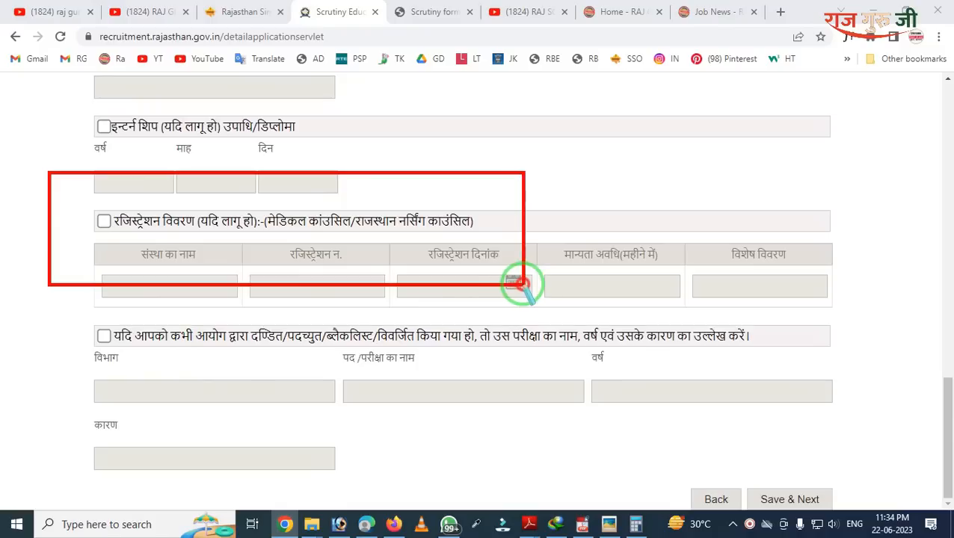
{"action": "right_click", "coordinate": [461, 265]}
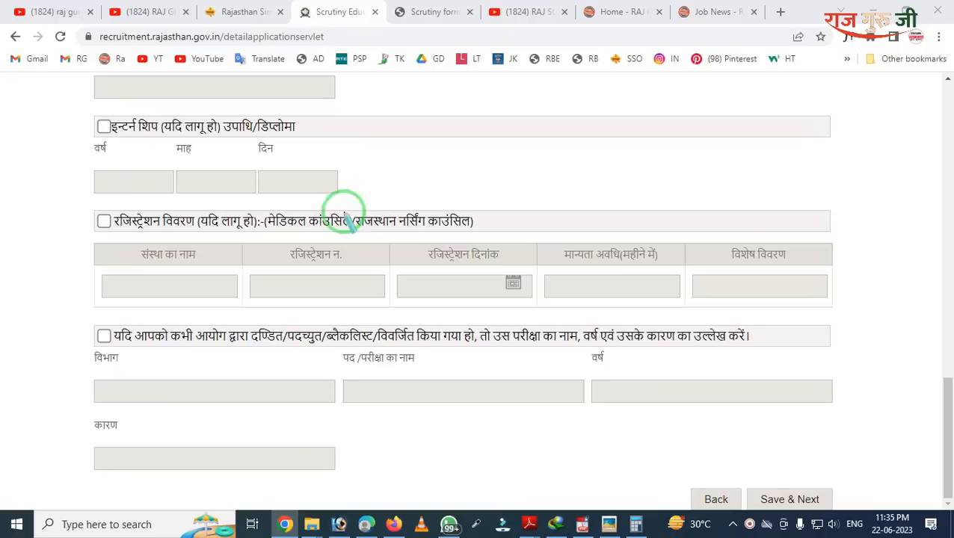
{"action": "mouse_move", "coordinate": [233, 187]}
{"action": "left_mouse_down"}
{"action": "mouse_move", "coordinate": [316, 259]}
{"action": "mouse_move", "coordinate": [503, 299]}
{"action": "mouse_move", "coordinate": [518, 292]}
{"action": "left_mouse_up"}
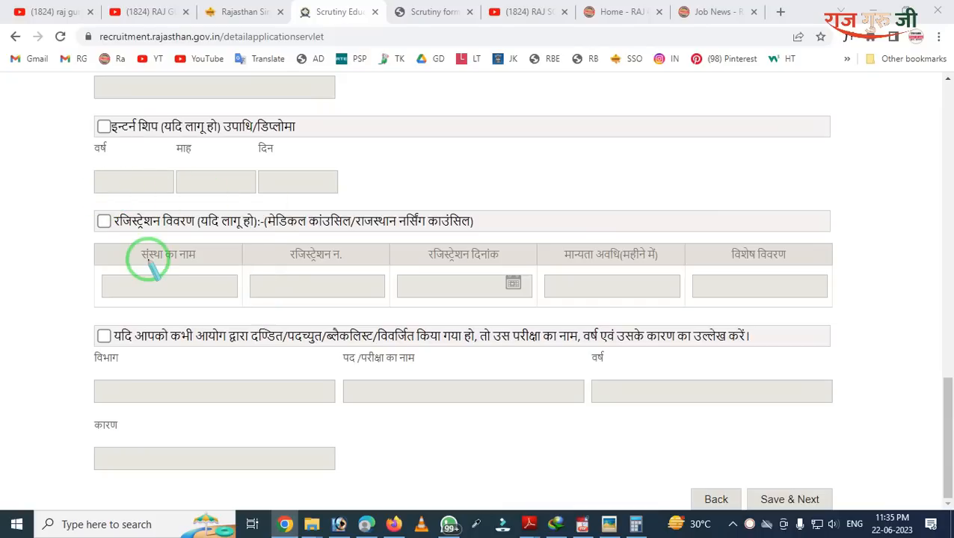
{"action": "mouse_move", "coordinate": [73, 302]}
{"action": "left_mouse_down"}
{"action": "mouse_move", "coordinate": [213, 395]}
{"action": "mouse_move", "coordinate": [459, 398]}
{"action": "left_mouse_up"}
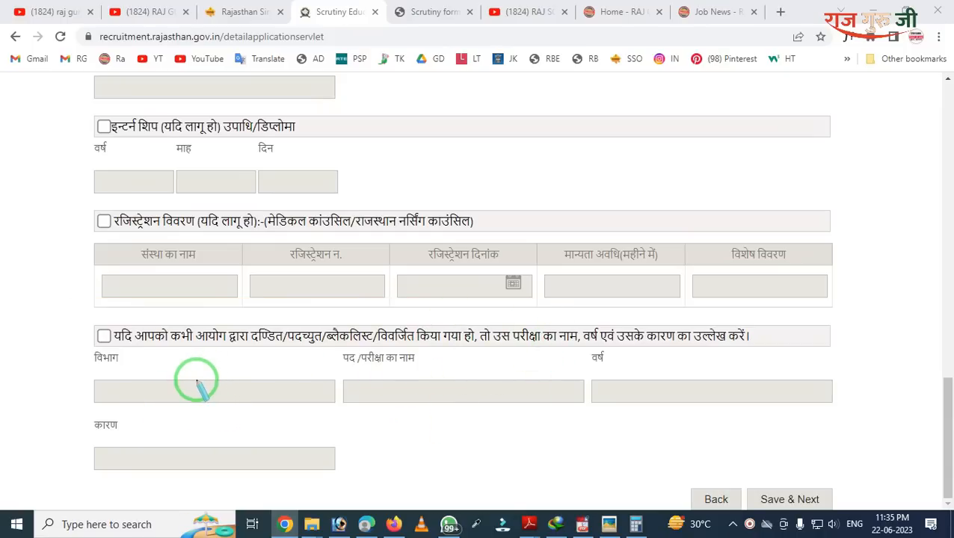
Step: Try saving the qualification details and dismiss the missing-percentage warning
{"action": "left_click", "coordinate": [780, 505]}
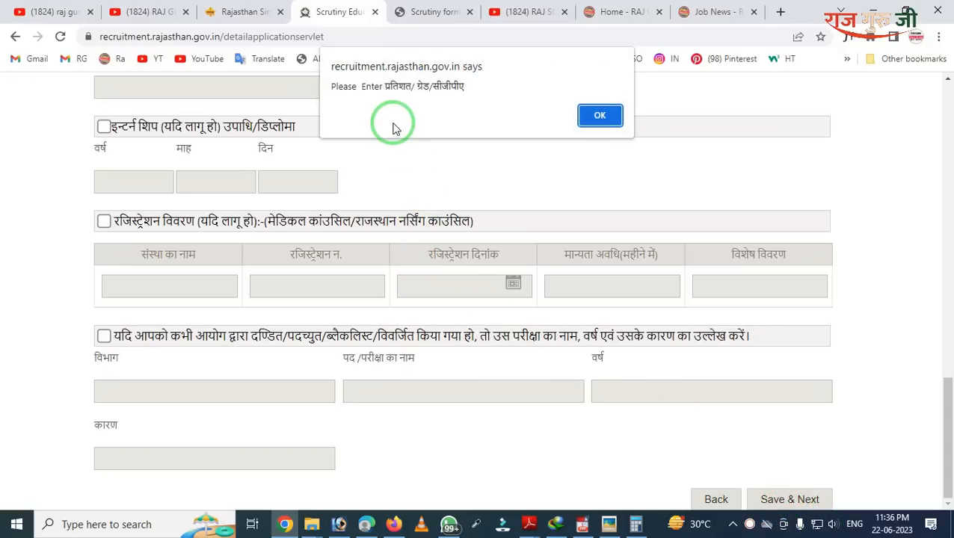
{"action": "key", "text": "ctrl+2"}
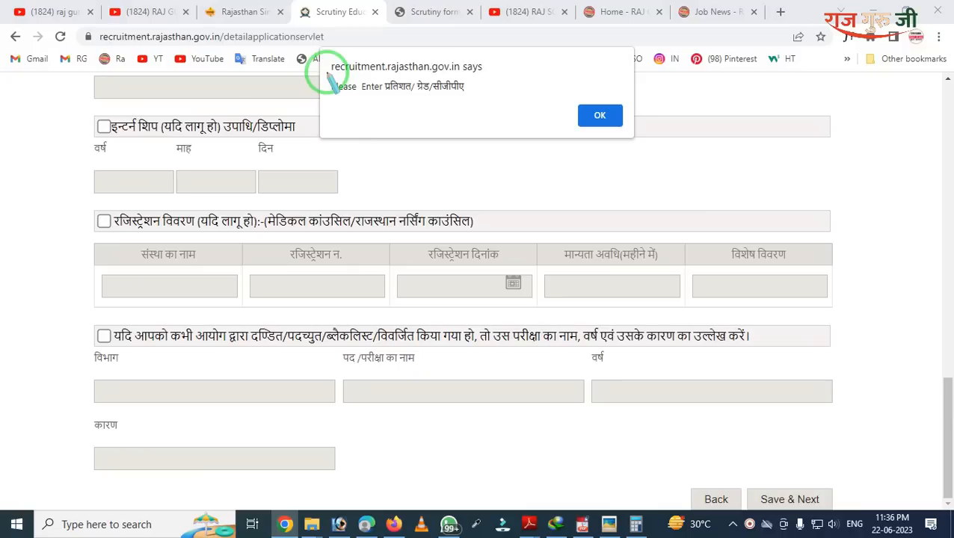
{"action": "left_click_drag", "start_coordinate": [327, 73], "coordinate": [562, 150]}
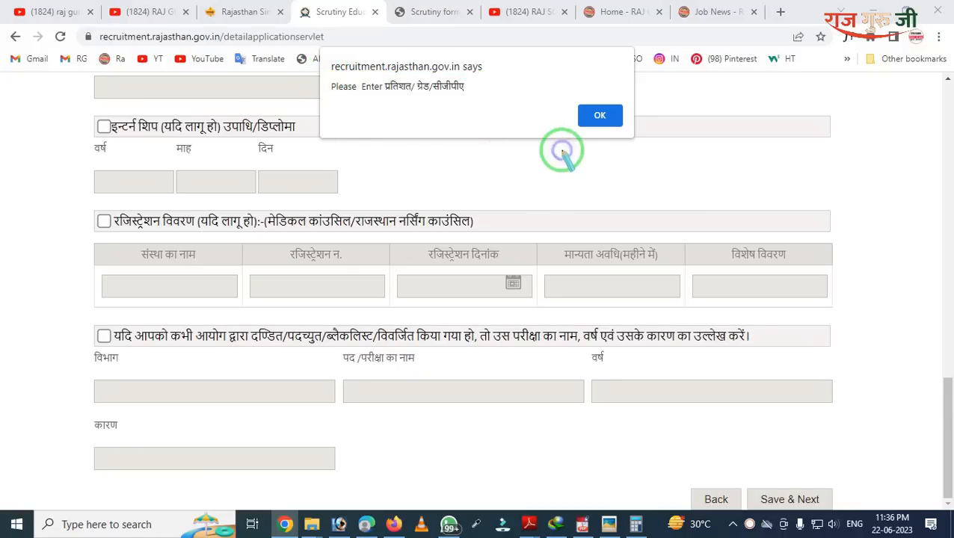
{"action": "key", "text": "Escape"}
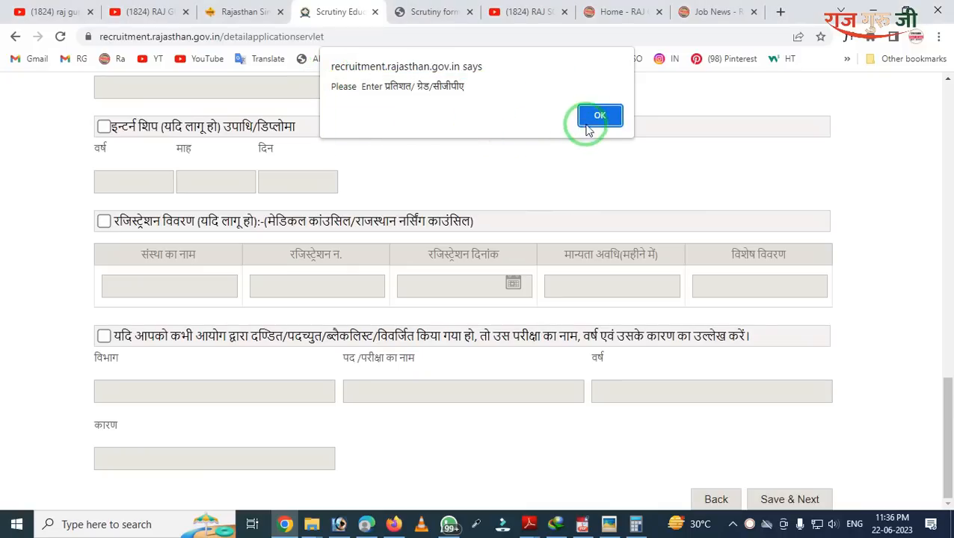
{"action": "left_click", "coordinate": [598, 117]}
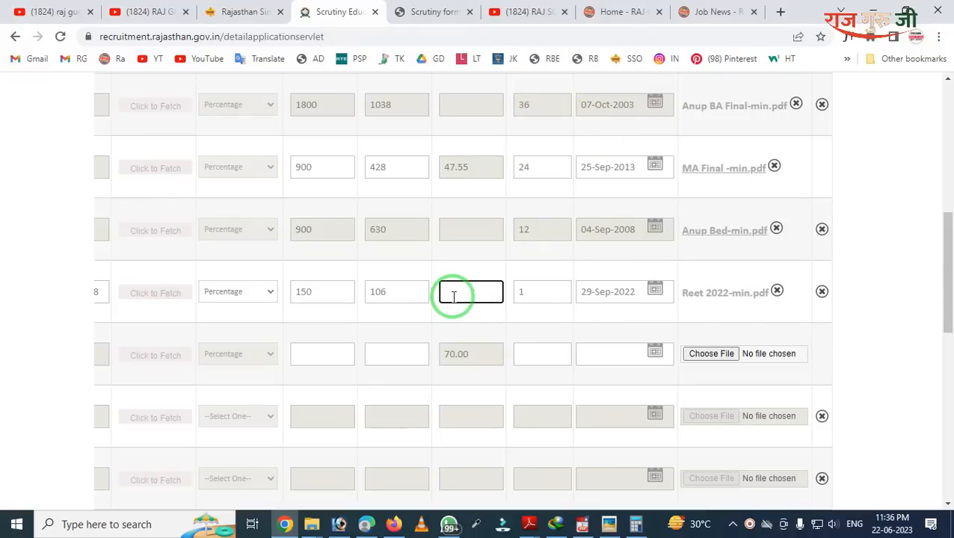
Step: Untick the पात्रता परीक्षा row and save the qualification details with Save & Next
{"action": "scroll", "coordinate": [478, 247], "scroll_direction": "up", "scroll_amount": 3}
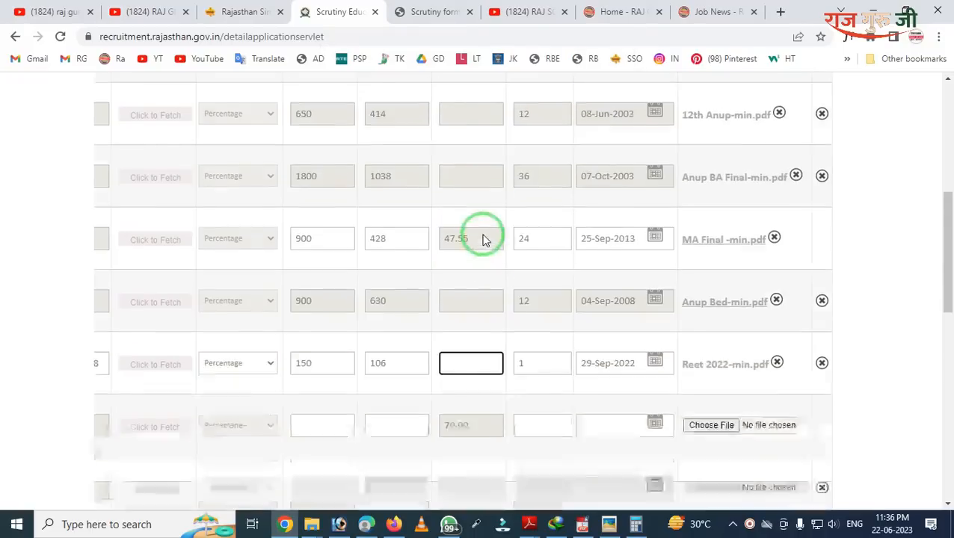
{"action": "scroll", "coordinate": [484, 233], "scroll_direction": "down", "scroll_amount": 1}
{"action": "scroll", "coordinate": [483, 233], "scroll_direction": "down", "scroll_amount": 2}
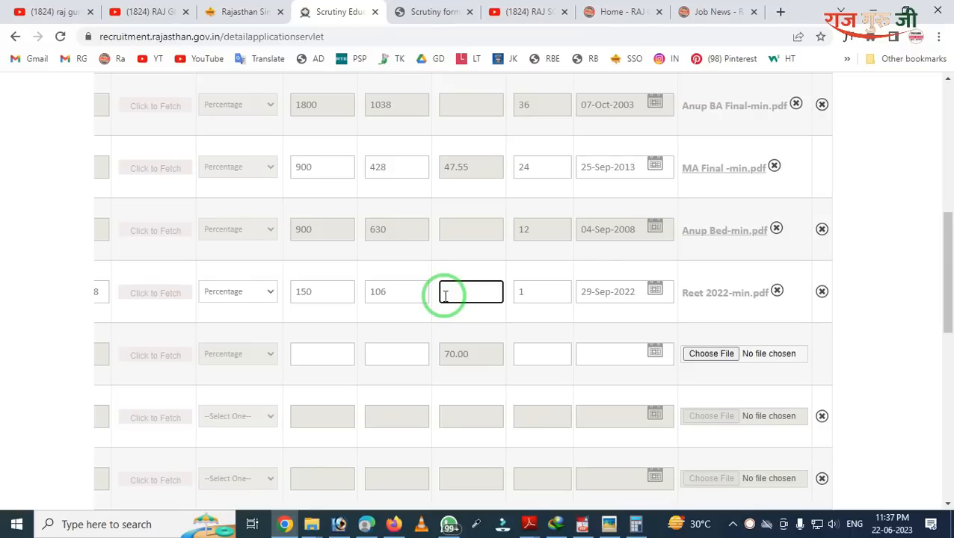
{"action": "scroll", "coordinate": [434, 299], "scroll_direction": "down", "scroll_amount": 3}
{"action": "left_click_drag", "start_coordinate": [360, 370], "coordinate": [103, 404]}
{"action": "scroll", "coordinate": [104, 400], "scroll_direction": "up", "scroll_amount": 3}
{"action": "scroll", "coordinate": [105, 388], "scroll_direction": "up", "scroll_amount": 2}
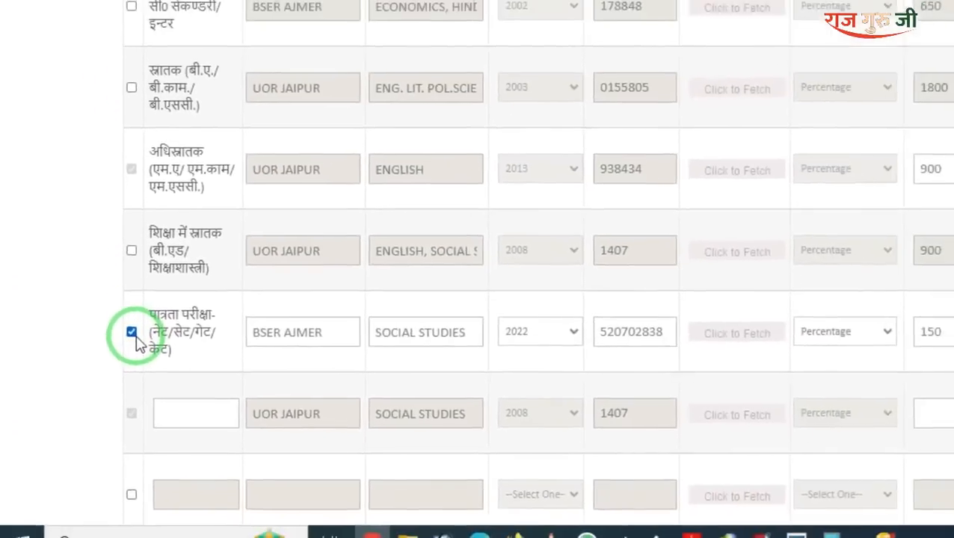
{"action": "left_click", "coordinate": [133, 331]}
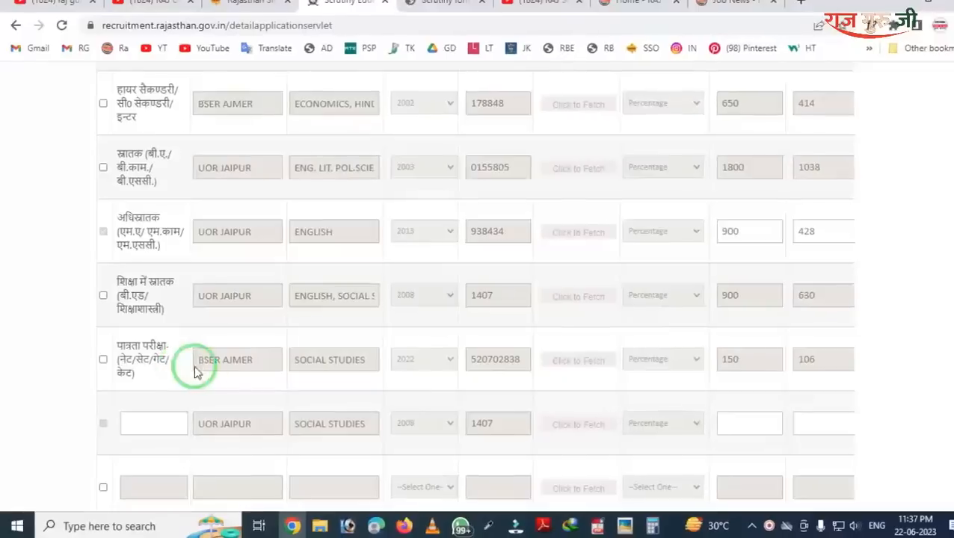
{"action": "mouse_move", "coordinate": [157, 311]}
{"action": "left_mouse_down"}
{"action": "mouse_move", "coordinate": [437, 388]}
{"action": "mouse_move", "coordinate": [833, 419]}
{"action": "left_mouse_up"}
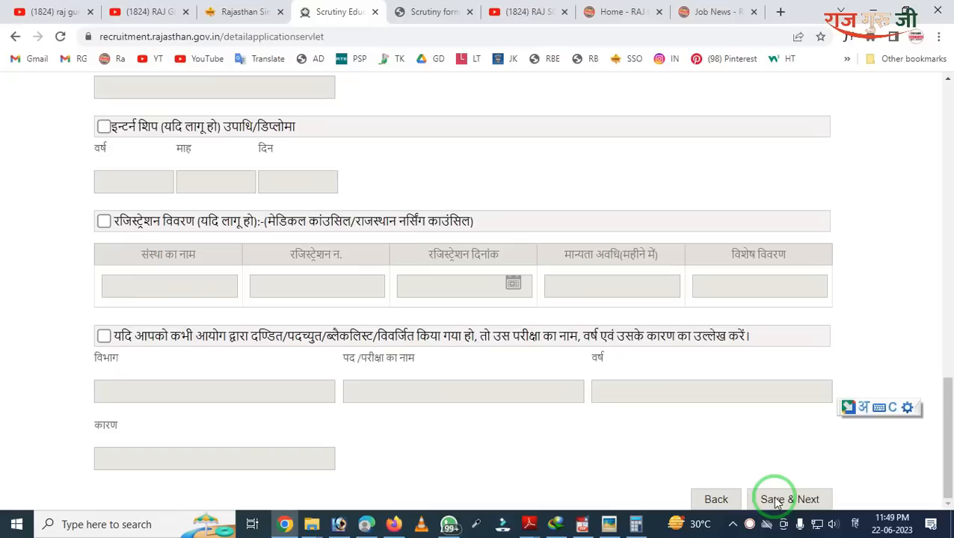
{"action": "left_click", "coordinate": [774, 499]}
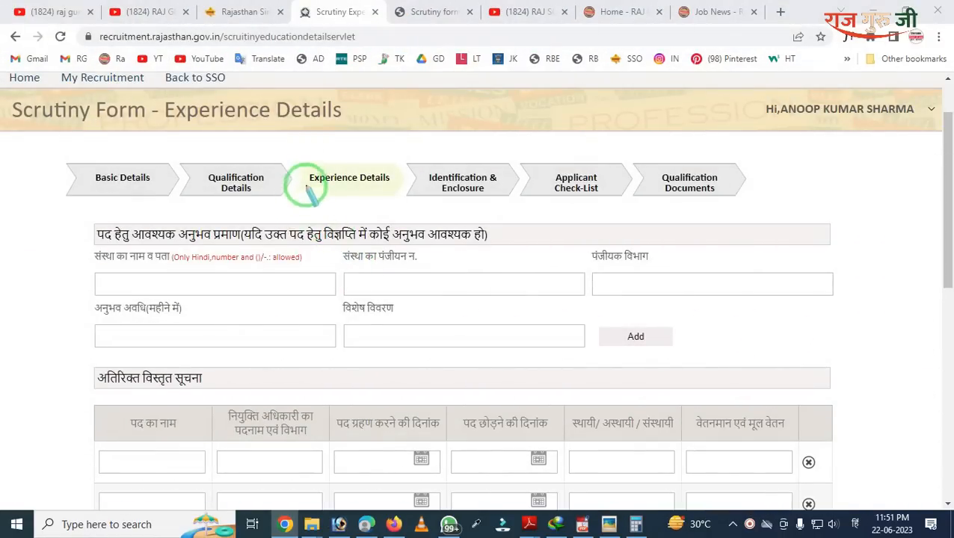
Step: Select text on the empty Experience Details page and open its context menu
{"action": "left_click_drag", "start_coordinate": [292, 147], "coordinate": [398, 219]}
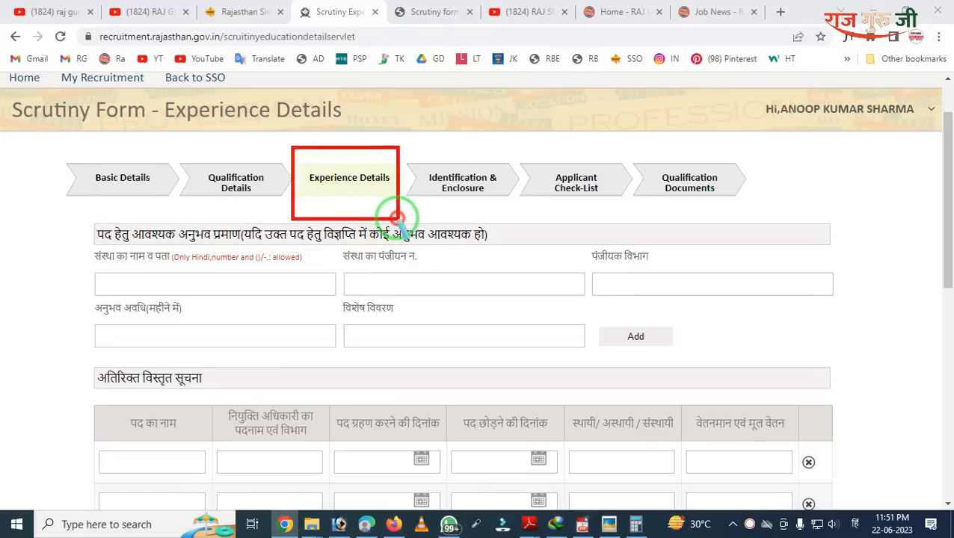
{"action": "right_click", "coordinate": [397, 219]}
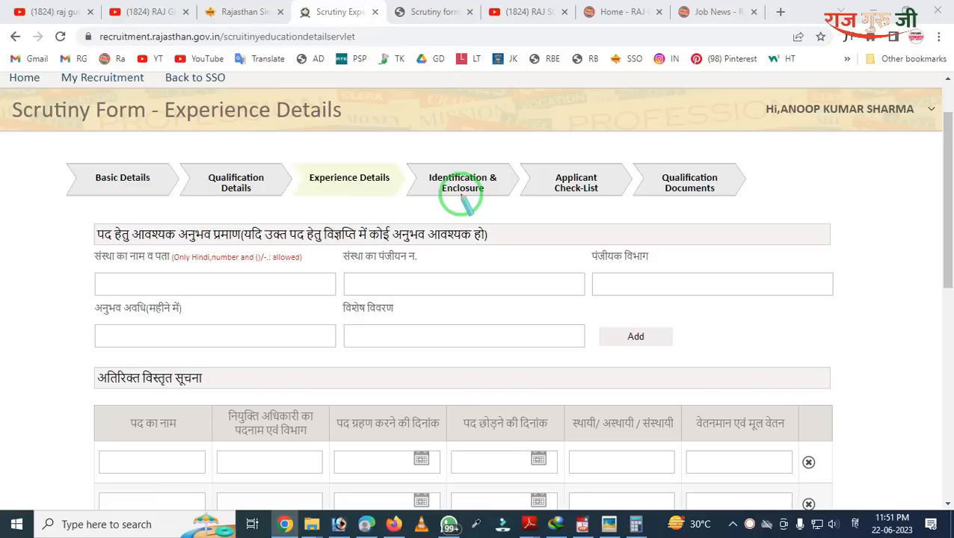
{"action": "mouse_move", "coordinate": [58, 198]}
{"action": "left_mouse_down"}
{"action": "mouse_move", "coordinate": [403, 363]}
{"action": "mouse_move", "coordinate": [602, 390]}
{"action": "left_mouse_up"}
{"action": "right_click", "coordinate": [266, 311]}
{"action": "mouse_move", "coordinate": [87, 245]}
{"action": "left_mouse_down"}
{"action": "mouse_move", "coordinate": [193, 354]}
{"action": "mouse_move", "coordinate": [537, 374]}
{"action": "left_mouse_up"}
{"action": "right_click", "coordinate": [264, 317]}
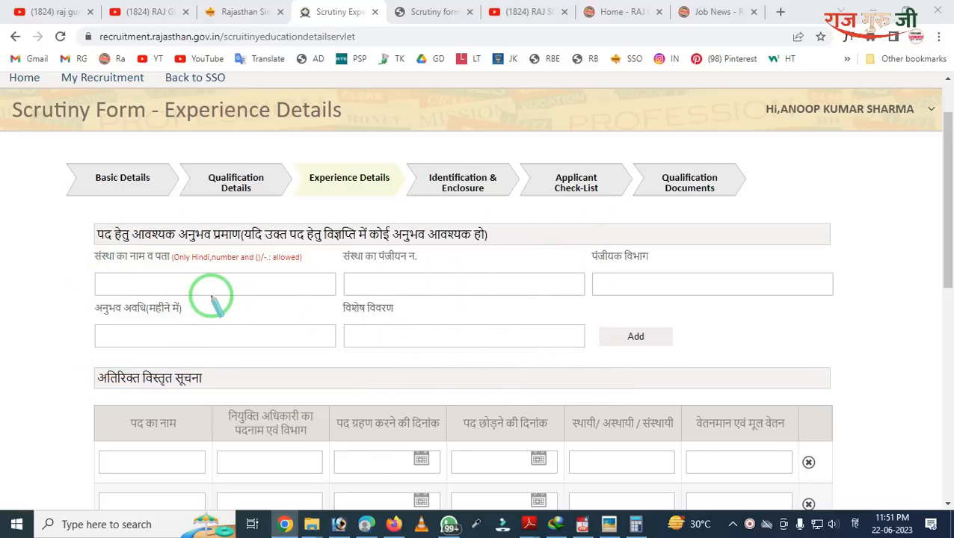
Step: Leave experience entries blank and save the page with Save & Next
{"action": "scroll", "coordinate": [212, 299], "scroll_direction": "down", "scroll_amount": 3}
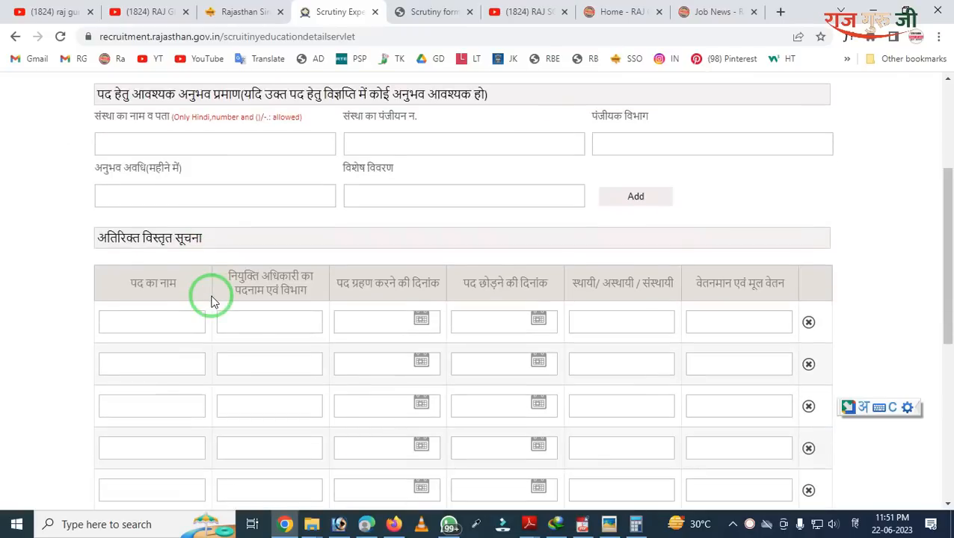
{"action": "scroll", "coordinate": [211, 299], "scroll_direction": "up", "scroll_amount": 1}
{"action": "scroll", "coordinate": [216, 296], "scroll_direction": "down", "scroll_amount": 2}
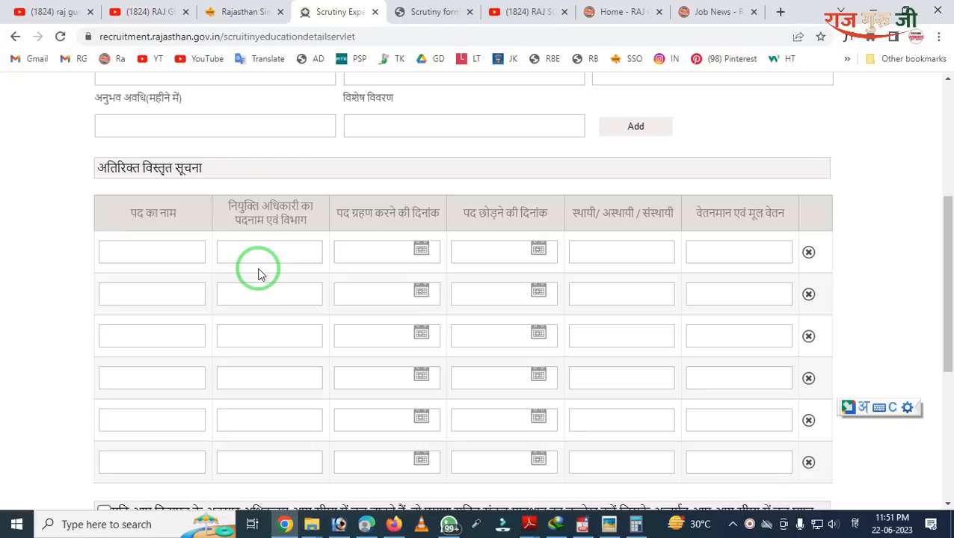
{"action": "scroll", "coordinate": [285, 281], "scroll_direction": "down", "scroll_amount": 5}
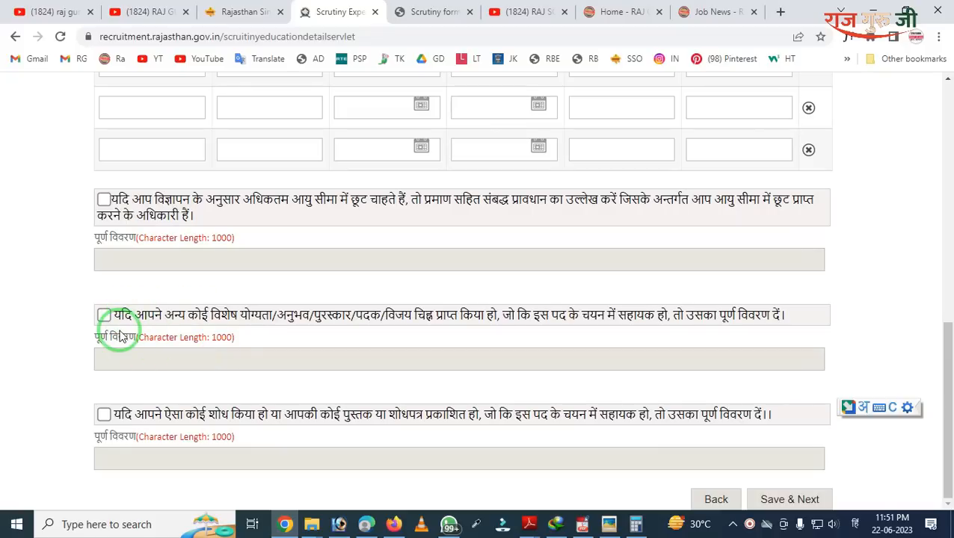
{"action": "mouse_move", "coordinate": [72, 337]}
{"action": "left_mouse_down"}
{"action": "mouse_move", "coordinate": [77, 394]}
{"action": "mouse_move", "coordinate": [245, 458]}
{"action": "mouse_move", "coordinate": [362, 452]}
{"action": "left_mouse_up"}
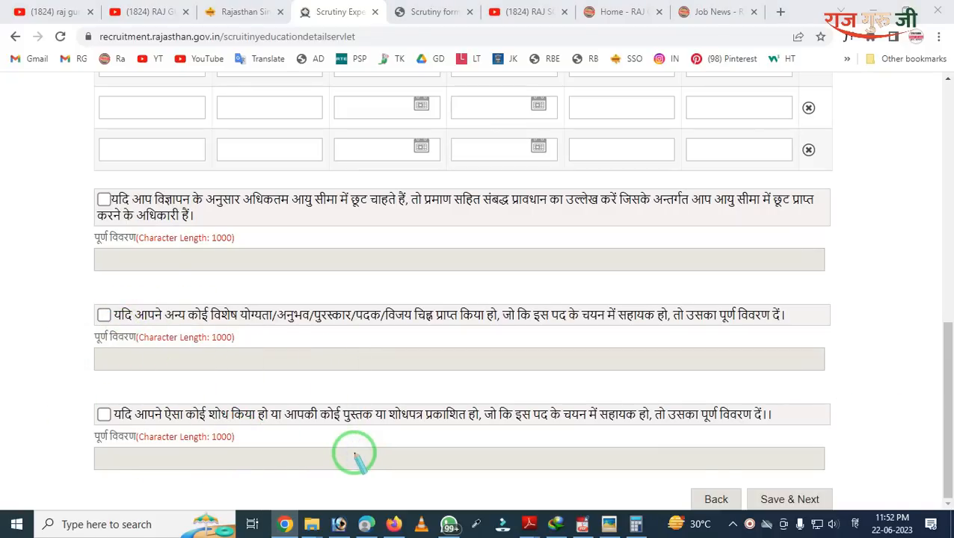
{"action": "left_click", "coordinate": [254, 385]}
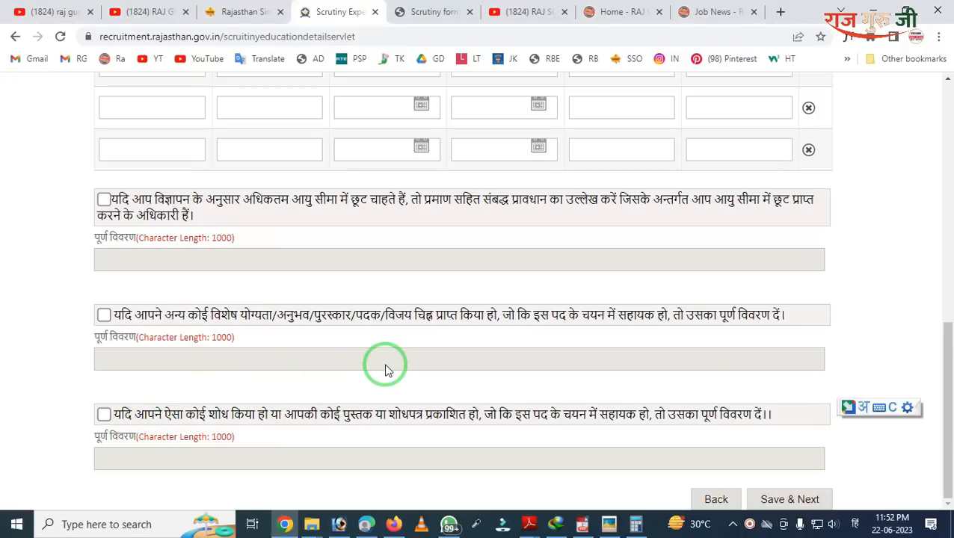
{"action": "left_click", "coordinate": [785, 504]}
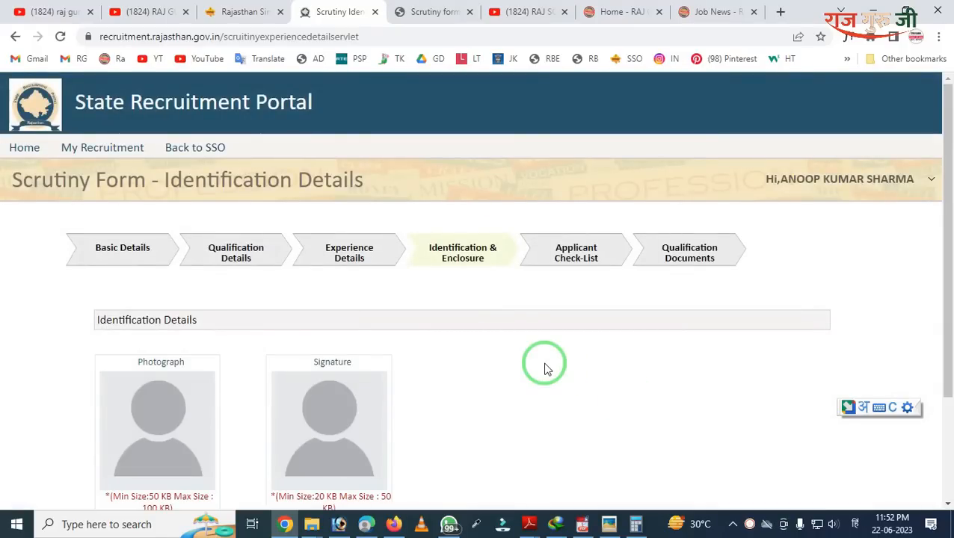
Step: Choose the photograph file under Photograph, then the signature image under Signature
{"action": "scroll", "coordinate": [544, 368], "scroll_direction": "down", "scroll_amount": 2}
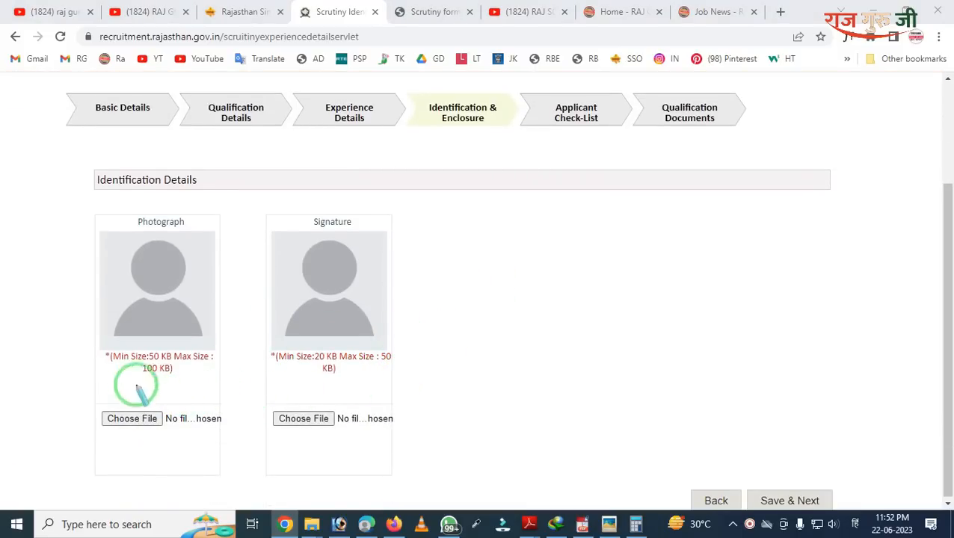
{"action": "mouse_move", "coordinate": [82, 324]}
{"action": "left_mouse_down"}
{"action": "mouse_move", "coordinate": [110, 390]}
{"action": "mouse_move", "coordinate": [204, 417]}
{"action": "left_mouse_up"}
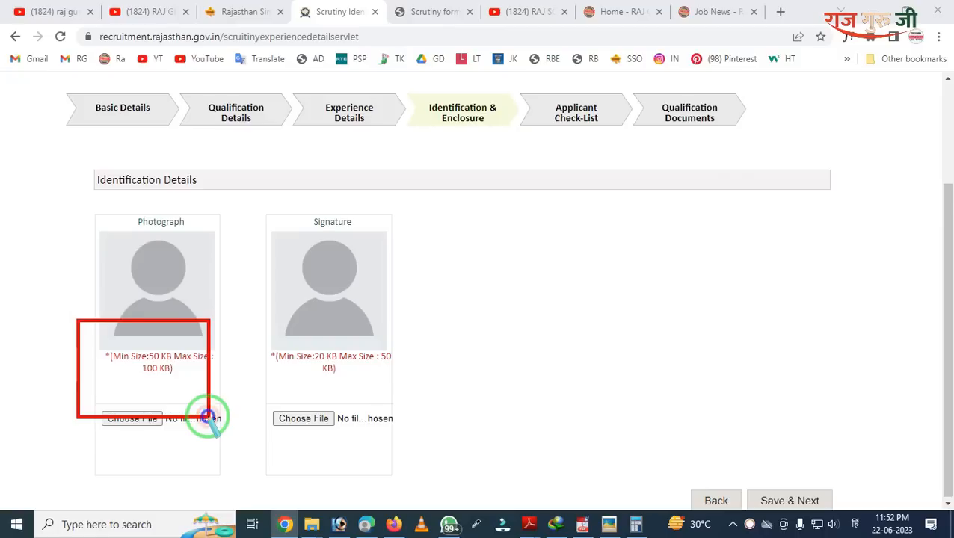
{"action": "mouse_move", "coordinate": [255, 315]}
{"action": "left_mouse_down"}
{"action": "mouse_move", "coordinate": [257, 361]}
{"action": "mouse_move", "coordinate": [349, 415]}
{"action": "mouse_move", "coordinate": [450, 415]}
{"action": "left_mouse_up"}
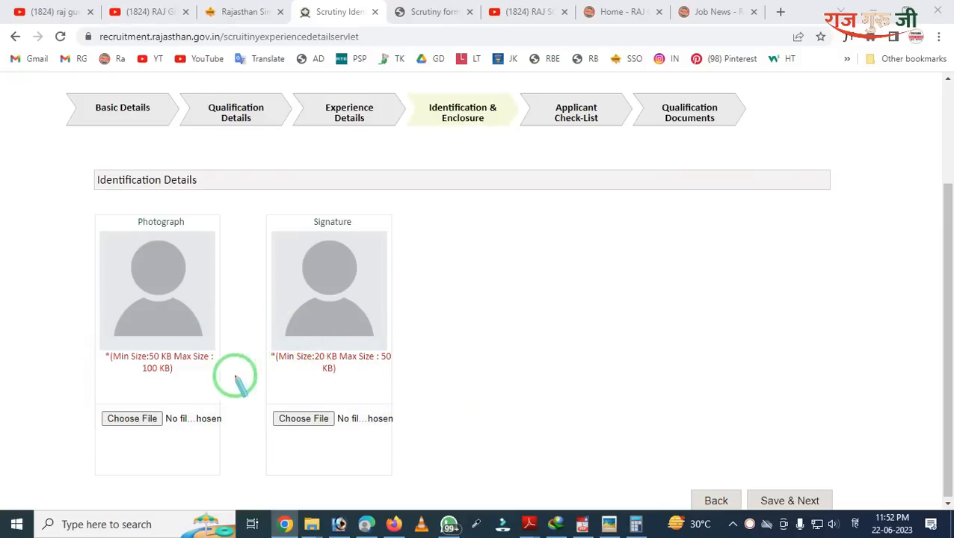
{"action": "left_click_drag", "start_coordinate": [34, 356], "coordinate": [213, 490]}
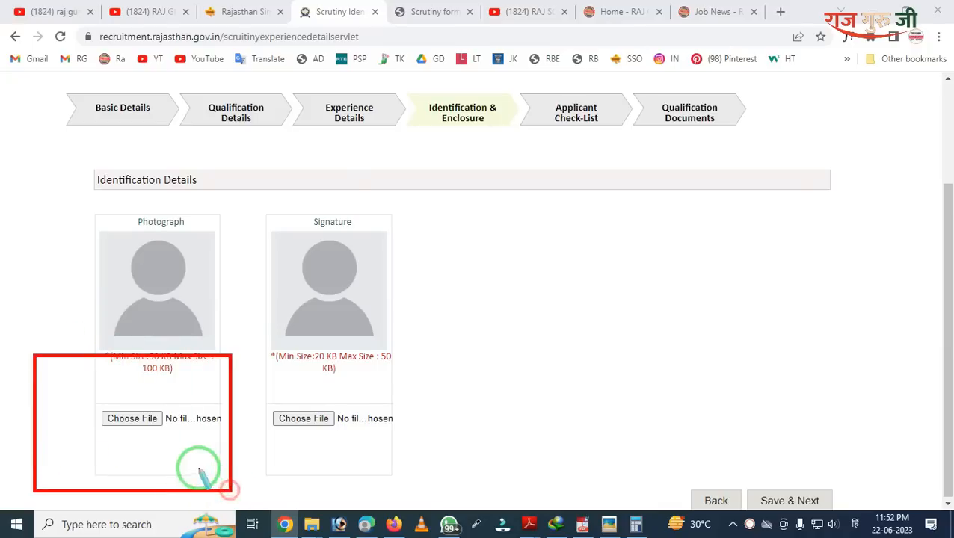
{"action": "left_click", "coordinate": [147, 424]}
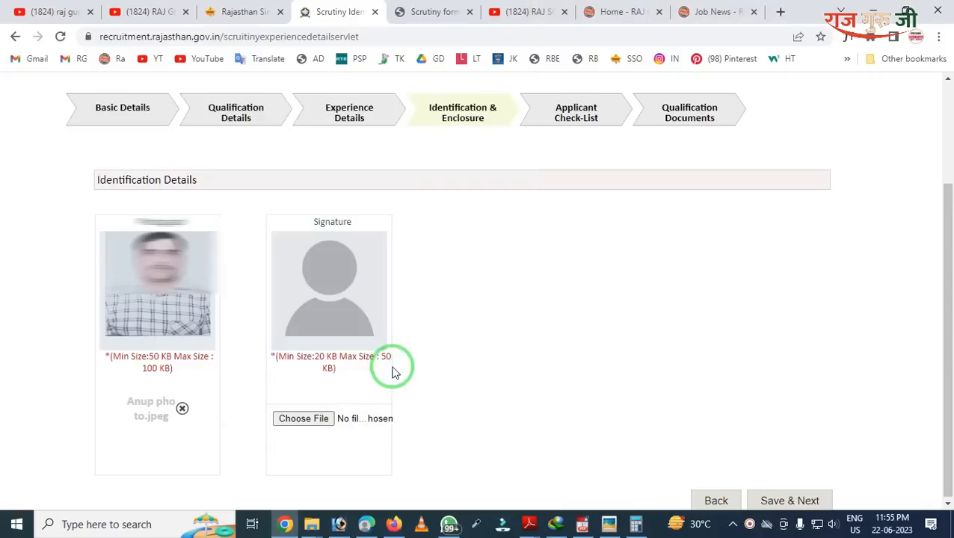
{"action": "left_click", "coordinate": [303, 419]}
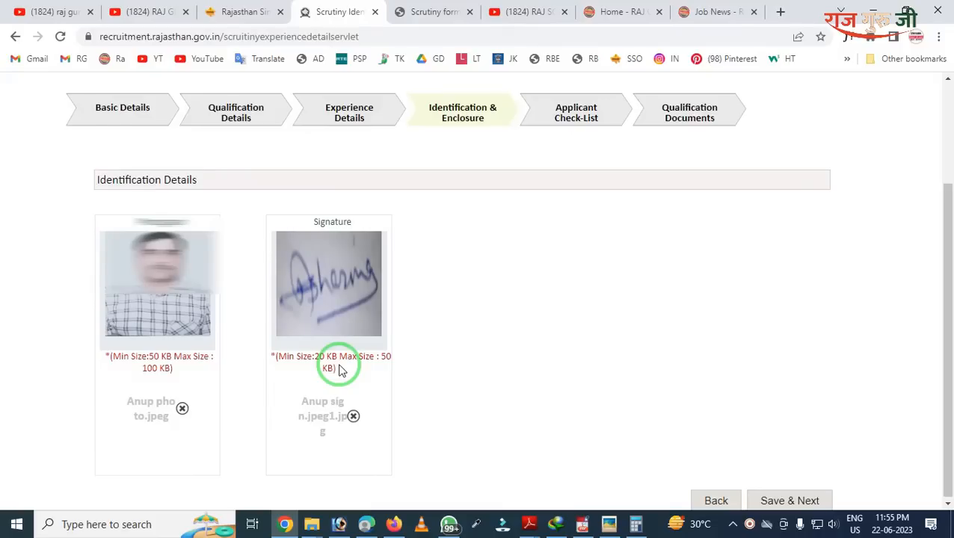
{"action": "scroll", "coordinate": [341, 371], "scroll_direction": "down", "scroll_amount": 1}
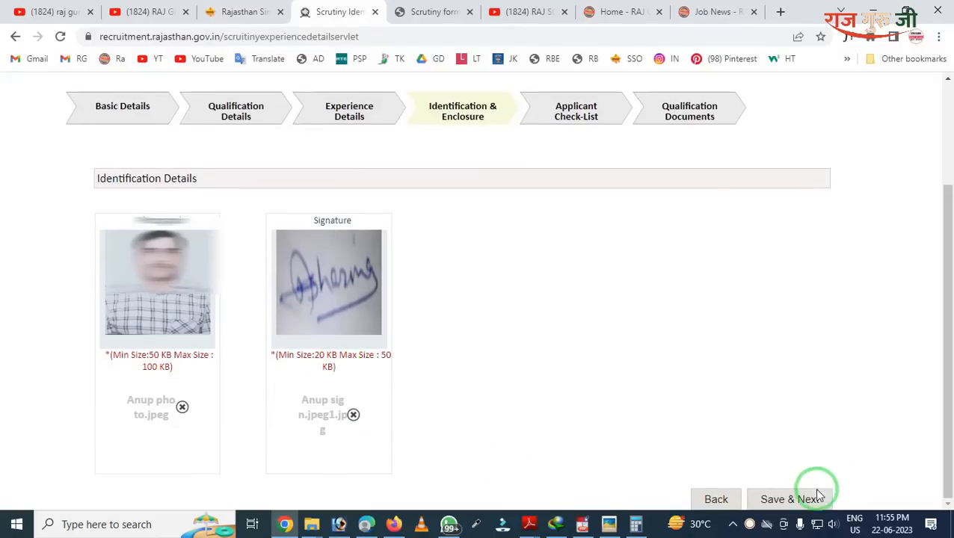
{"action": "left_click", "coordinate": [781, 499]}
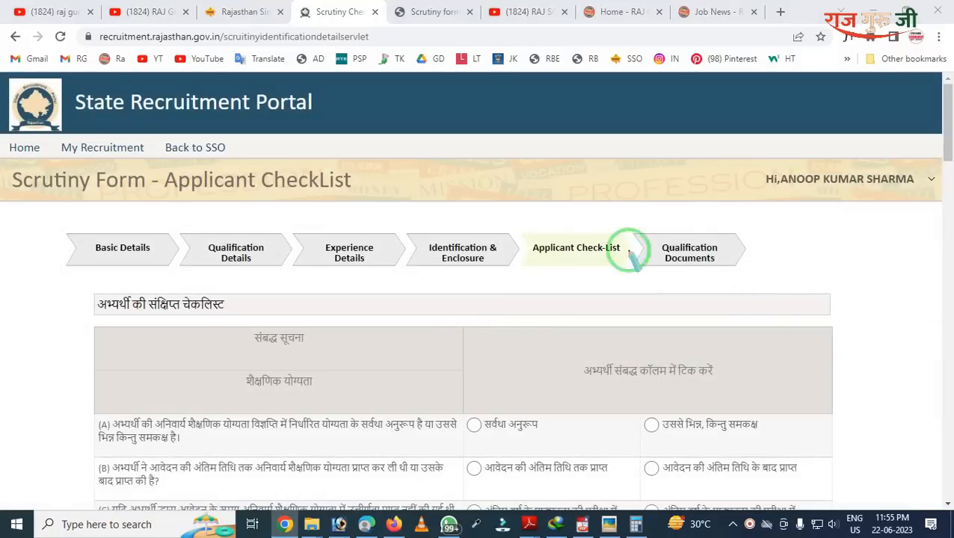
{"action": "mouse_move", "coordinate": [524, 209]}
{"action": "left_mouse_down"}
{"action": "mouse_move", "coordinate": [563, 314]}
{"action": "mouse_move", "coordinate": [630, 335]}
{"action": "left_mouse_up"}
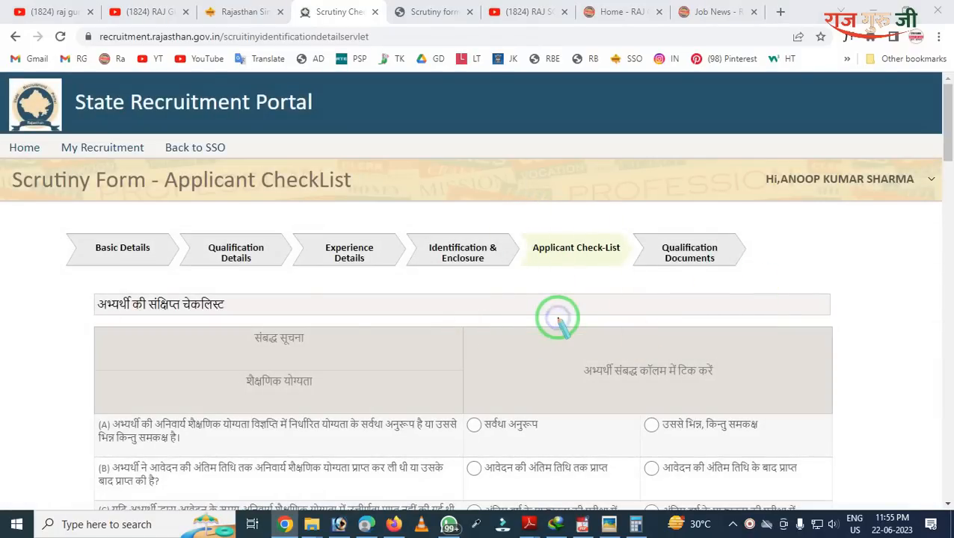
{"action": "scroll", "coordinate": [385, 353], "scroll_direction": "down", "scroll_amount": 5}
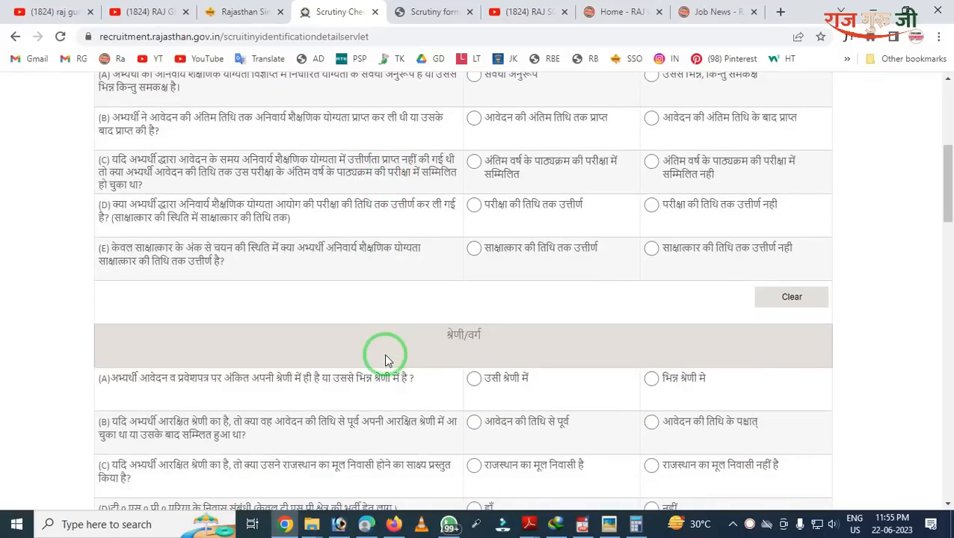
{"action": "scroll", "coordinate": [386, 359], "scroll_direction": "down", "scroll_amount": 6}
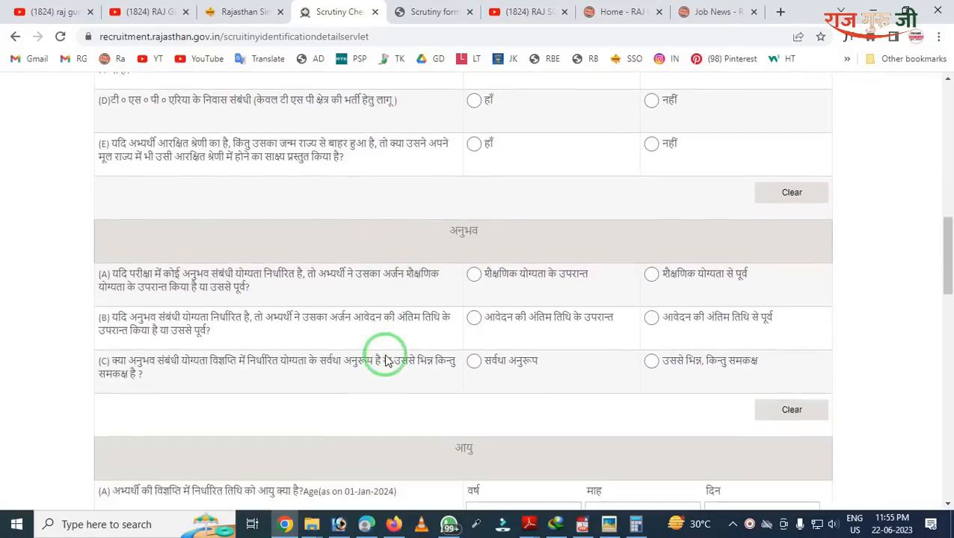
{"action": "scroll", "coordinate": [386, 359], "scroll_direction": "down", "scroll_amount": 2}
{"action": "scroll", "coordinate": [386, 360], "scroll_direction": "down", "scroll_amount": 2}
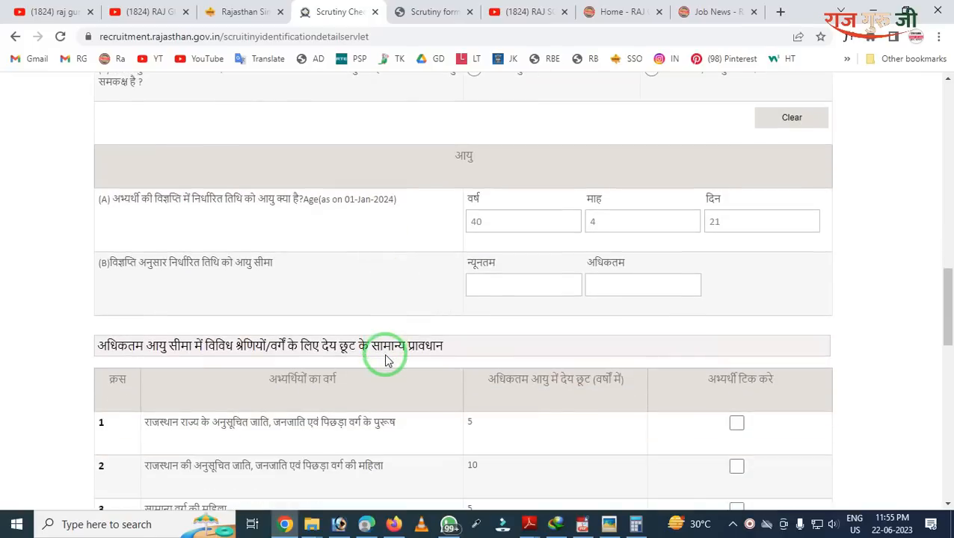
{"action": "scroll", "coordinate": [385, 359], "scroll_direction": "down", "scroll_amount": 4}
{"action": "scroll", "coordinate": [386, 359], "scroll_direction": "down", "scroll_amount": 6}
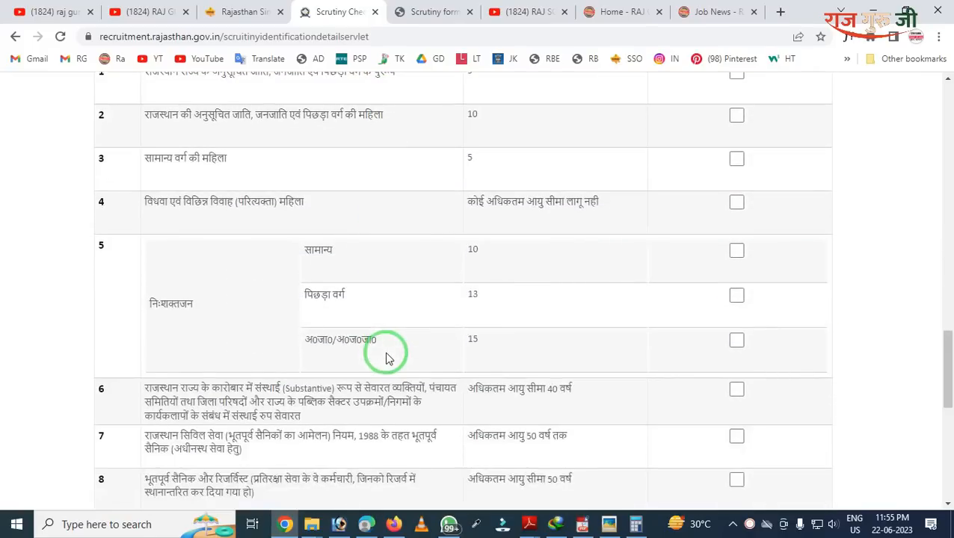
{"action": "scroll", "coordinate": [386, 357], "scroll_direction": "down", "scroll_amount": 3}
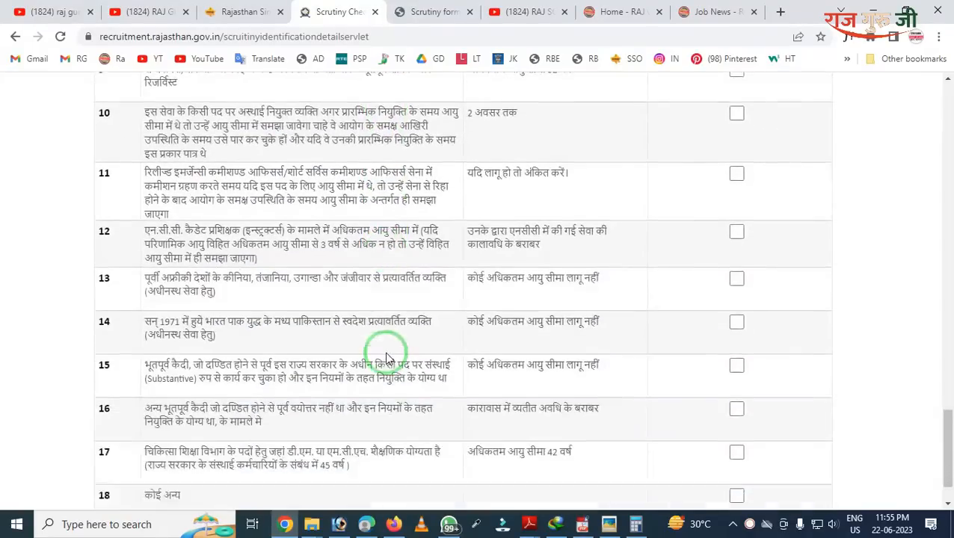
{"action": "scroll", "coordinate": [387, 357], "scroll_direction": "up", "scroll_amount": 10}
{"action": "scroll", "coordinate": [387, 357], "scroll_direction": "up", "scroll_amount": 15}
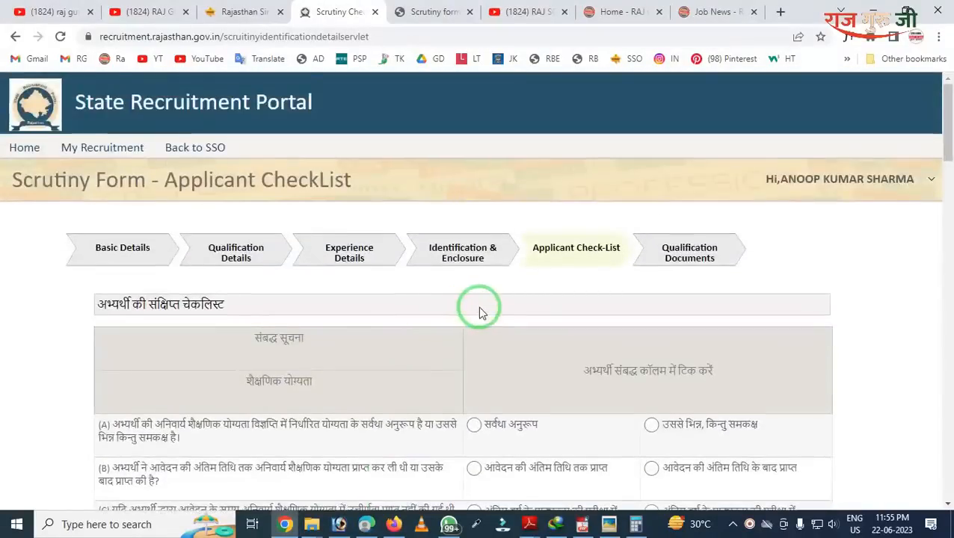
{"action": "scroll", "coordinate": [477, 311], "scroll_direction": "down", "scroll_amount": 2}
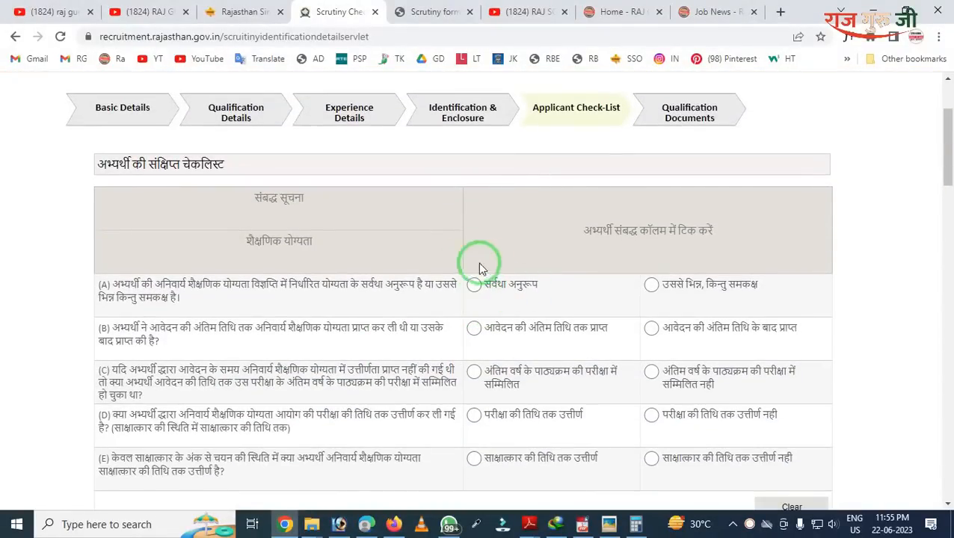
{"action": "mouse_move", "coordinate": [88, 219]}
{"action": "left_mouse_down"}
{"action": "mouse_move", "coordinate": [140, 343]}
{"action": "mouse_move", "coordinate": [407, 384]}
{"action": "left_mouse_up"}
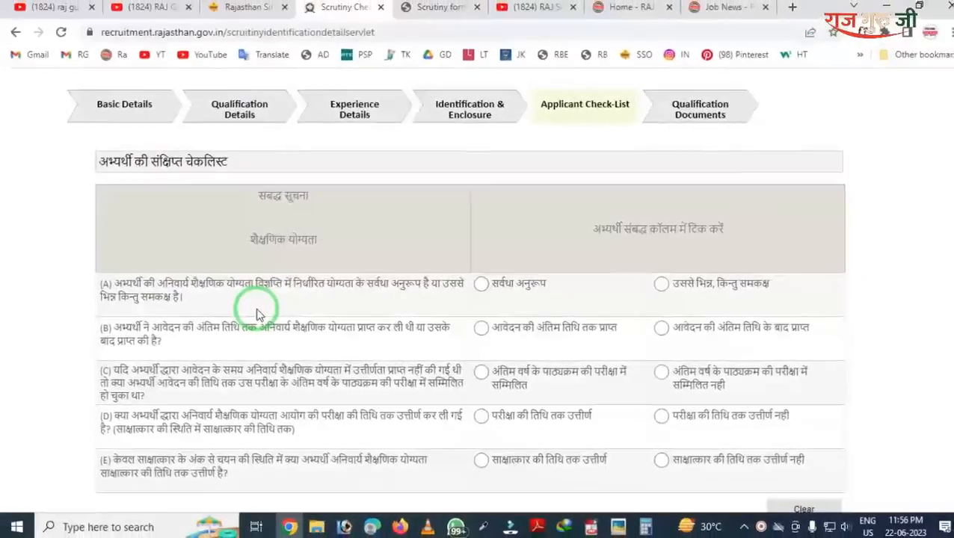
Step: Answer qualification question (A) with 'सर्वथा अनुरूप' (fully matching the requirement)
{"action": "left_click", "coordinate": [473, 286]}
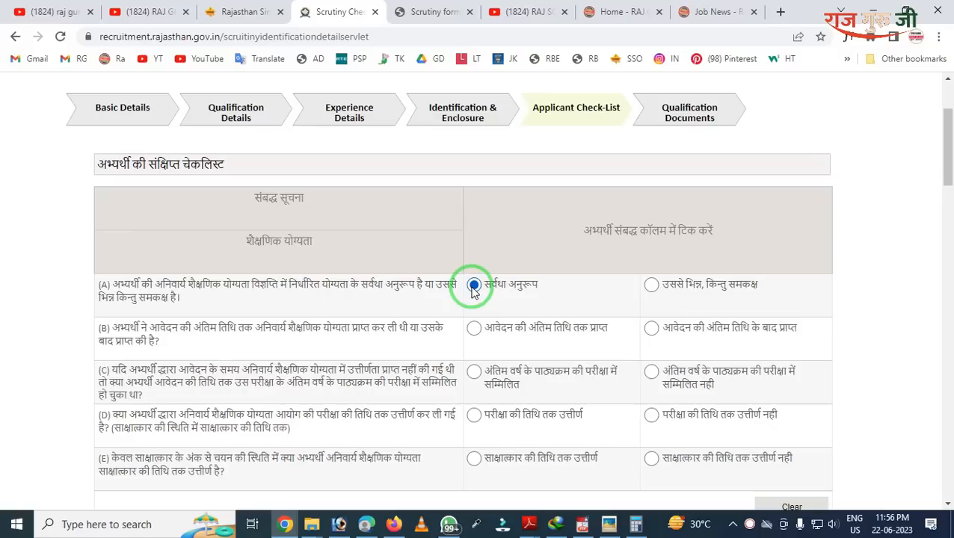
{"action": "scroll", "coordinate": [531, 308], "scroll_direction": "down", "scroll_amount": 1}
{"action": "scroll", "coordinate": [529, 311], "scroll_direction": "down", "scroll_amount": 2}
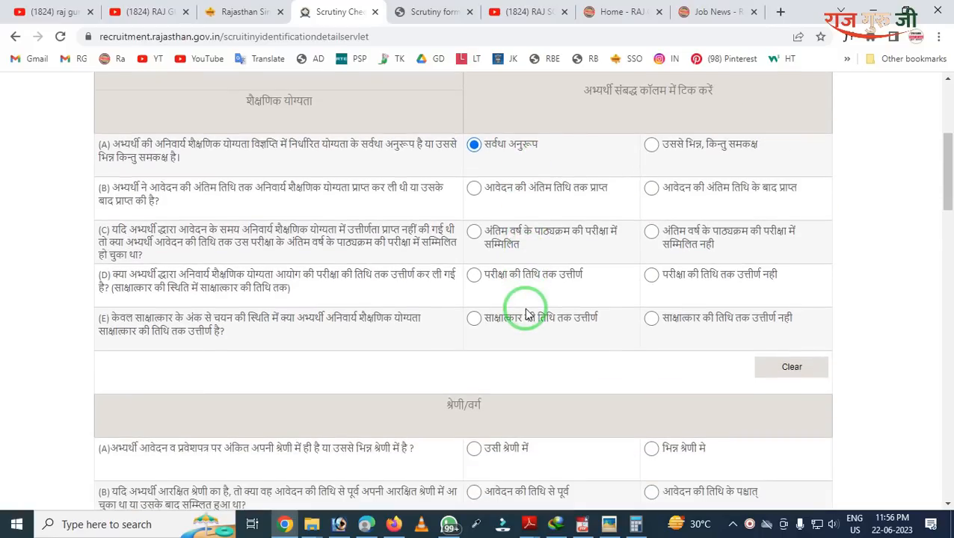
{"action": "scroll", "coordinate": [526, 314], "scroll_direction": "down", "scroll_amount": 1}
{"action": "scroll", "coordinate": [487, 320], "scroll_direction": "down", "scroll_amount": 1}
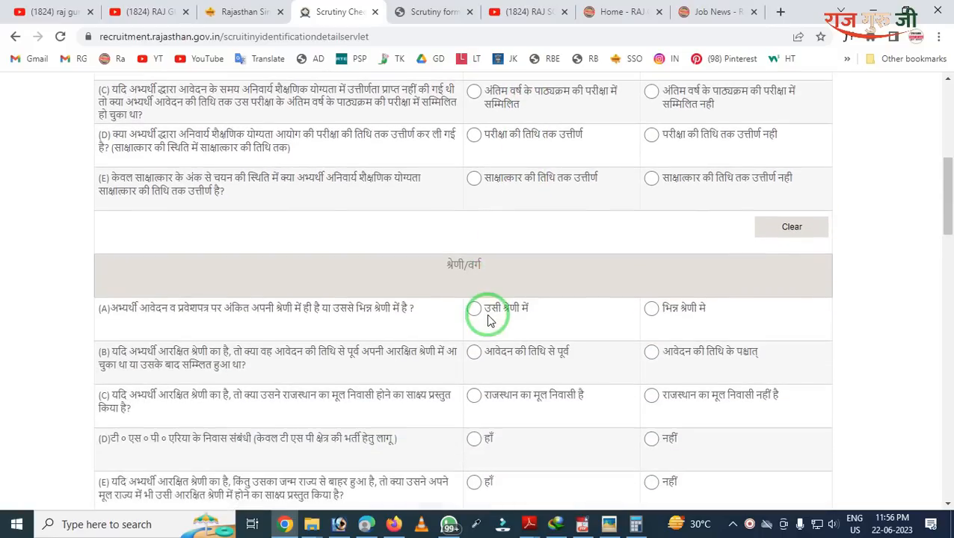
{"action": "scroll", "coordinate": [487, 320], "scroll_direction": "down", "scroll_amount": 1}
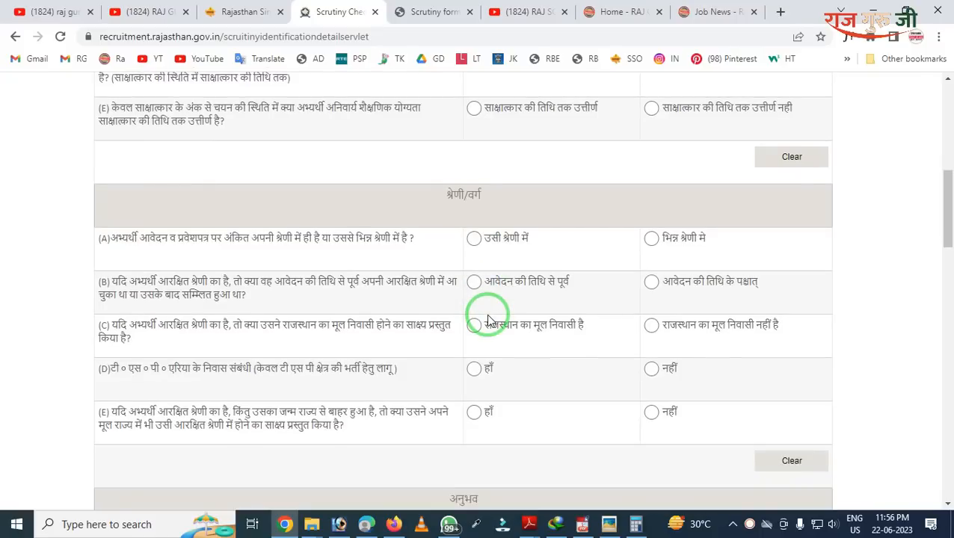
{"action": "scroll", "coordinate": [487, 320], "scroll_direction": "down", "scroll_amount": 5}
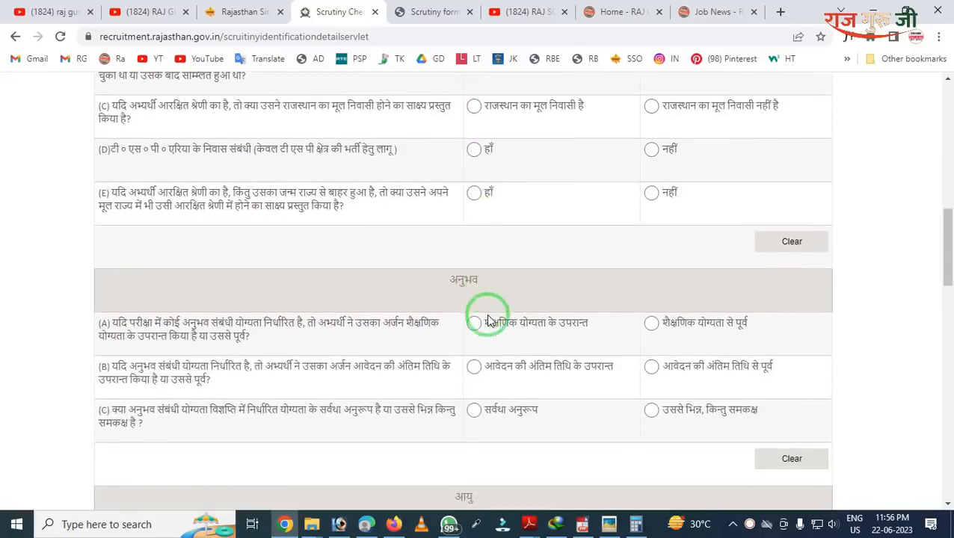
{"action": "scroll", "coordinate": [489, 324], "scroll_direction": "down", "scroll_amount": 4}
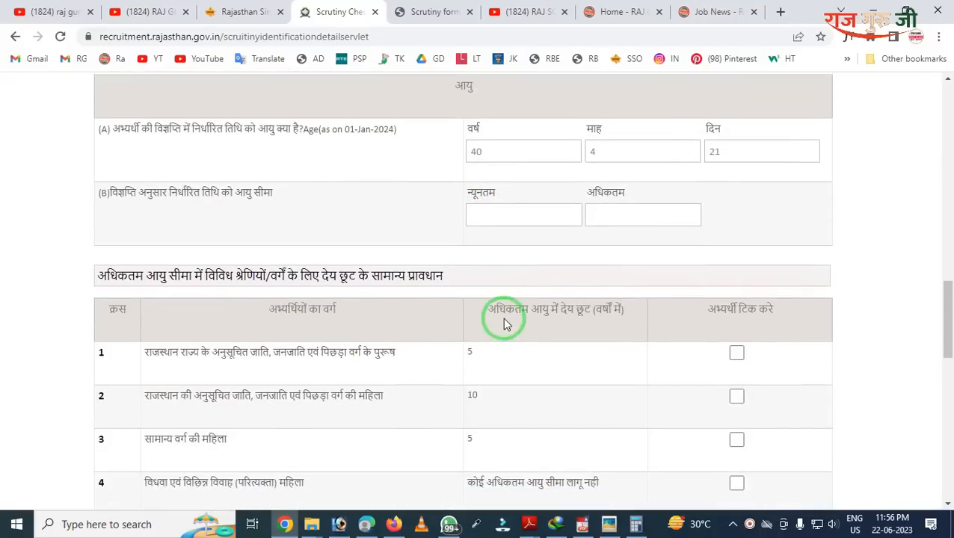
{"action": "scroll", "coordinate": [512, 316], "scroll_direction": "down", "scroll_amount": 2}
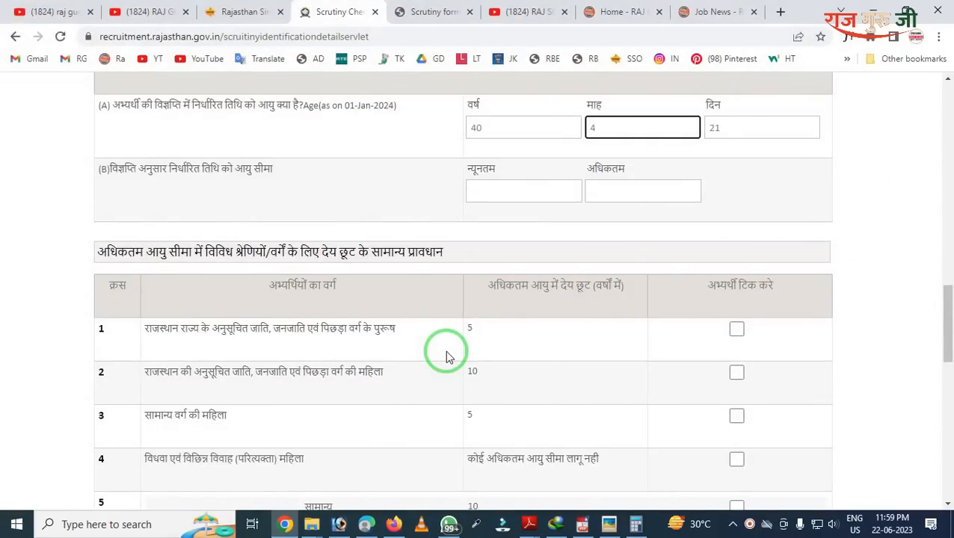
Step: Review the category questions down to the age-relaxation table
{"action": "scroll", "coordinate": [446, 356], "scroll_direction": "up", "scroll_amount": 6}
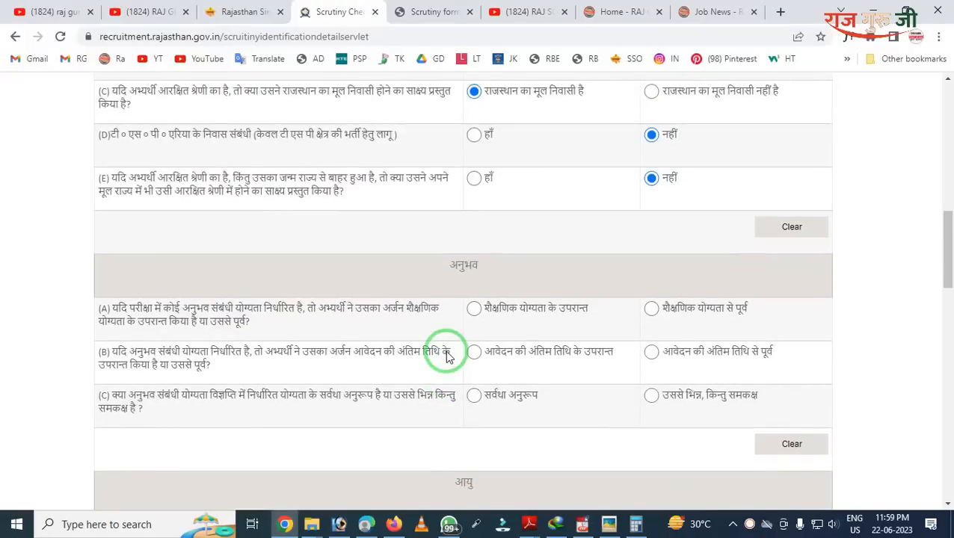
{"action": "mouse_move", "coordinate": [447, 271]}
{"action": "left_mouse_down"}
{"action": "mouse_move", "coordinate": [557, 463]}
{"action": "mouse_move", "coordinate": [851, 463]}
{"action": "left_mouse_up"}
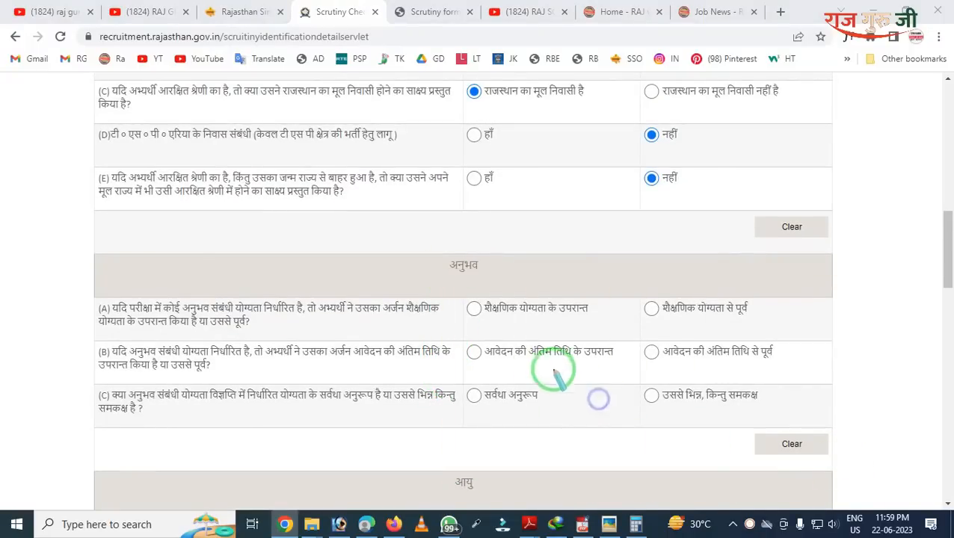
{"action": "scroll", "coordinate": [524, 346], "scroll_direction": "up", "scroll_amount": 1}
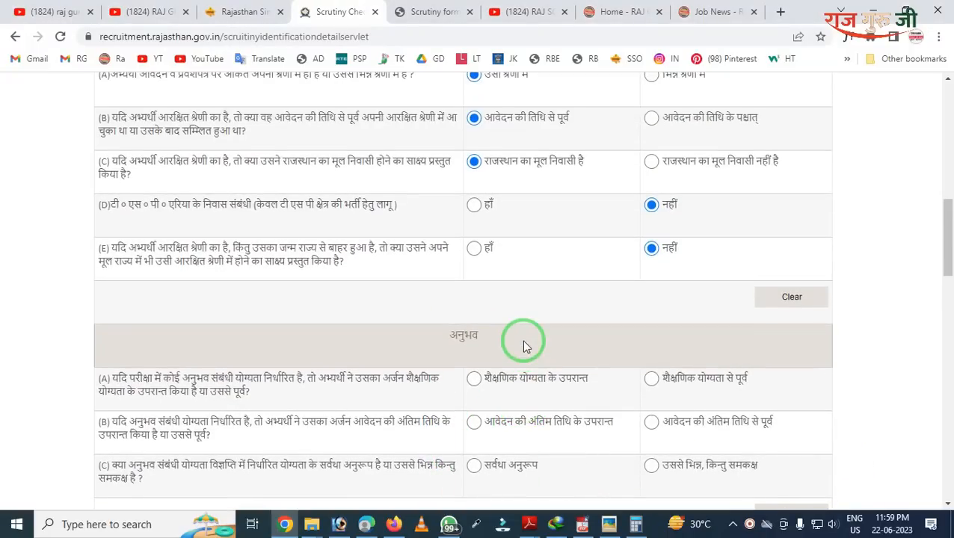
{"action": "scroll", "coordinate": [523, 347], "scroll_direction": "down", "scroll_amount": 9}
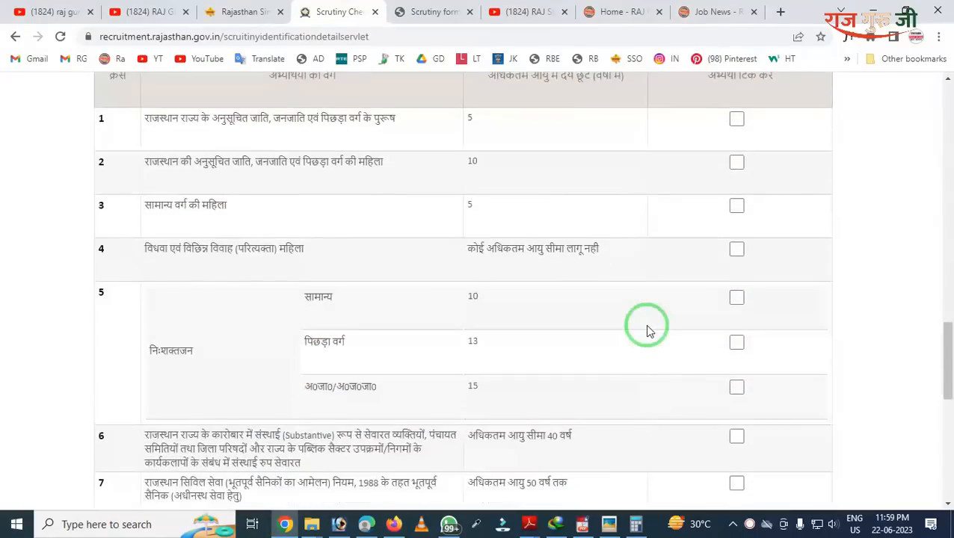
{"action": "left_click_drag", "start_coordinate": [649, 213], "coordinate": [783, 522]}
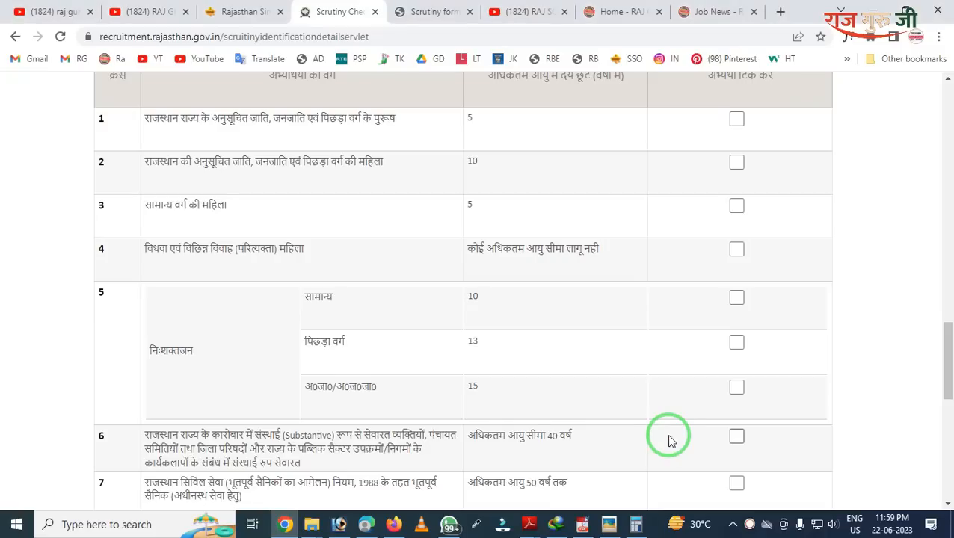
{"action": "scroll", "coordinate": [668, 344], "scroll_direction": "down", "scroll_amount": 8}
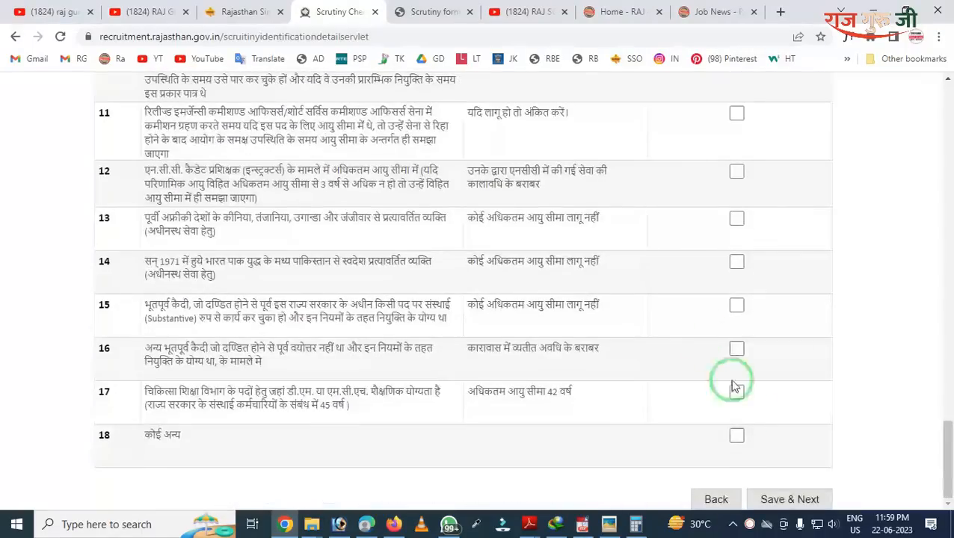
Step: Attempt to save the checklist and dismiss the unanswered-question warning
{"action": "left_click", "coordinate": [770, 501]}
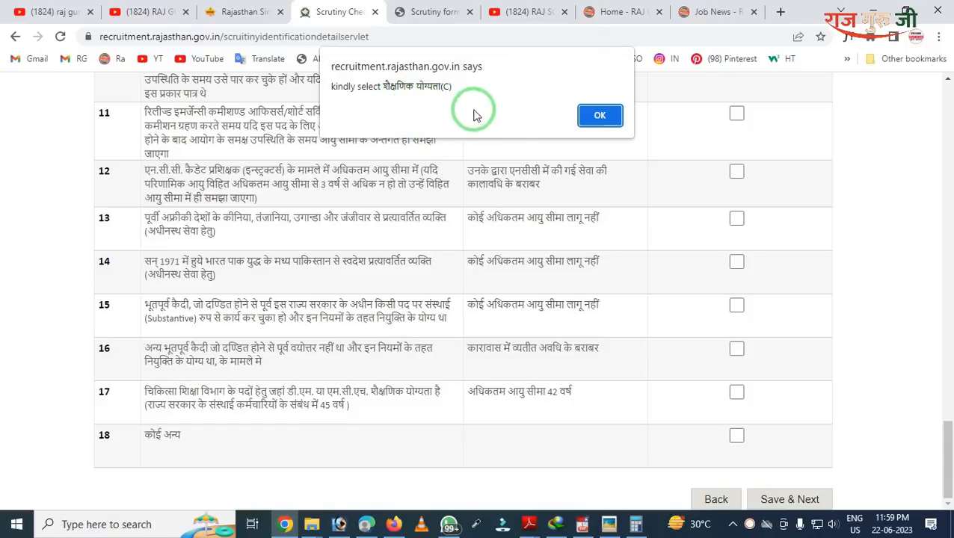
{"action": "left_click", "coordinate": [599, 118]}
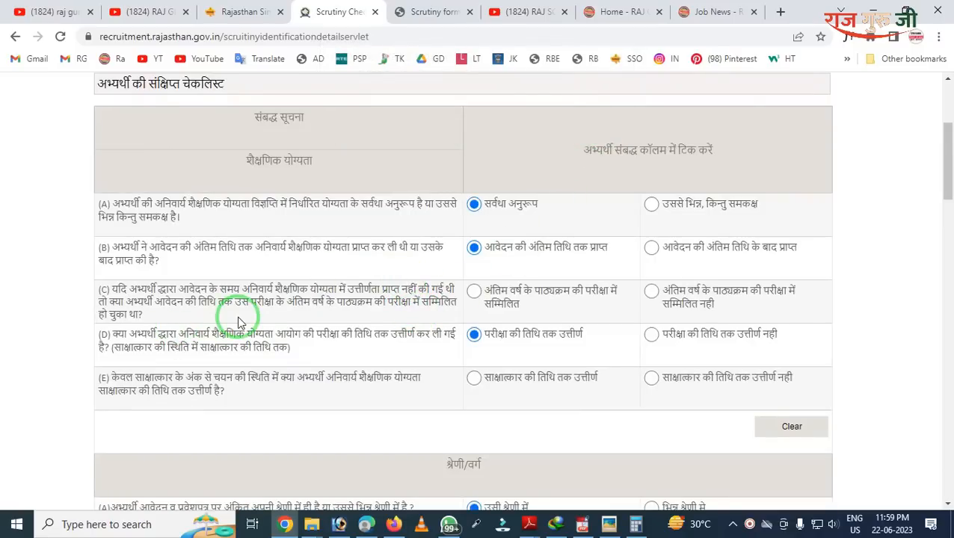
{"action": "mouse_move", "coordinate": [77, 263]}
{"action": "left_mouse_down"}
{"action": "mouse_move", "coordinate": [639, 338]}
{"action": "mouse_move", "coordinate": [804, 337]}
{"action": "left_mouse_up"}
{"action": "right_click", "coordinate": [696, 323]}
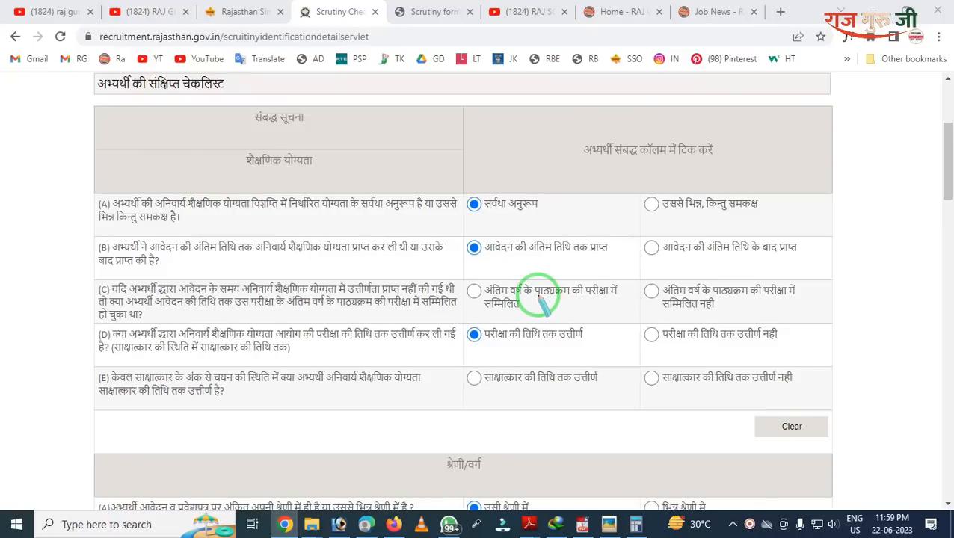
{"action": "key", "text": "Escape"}
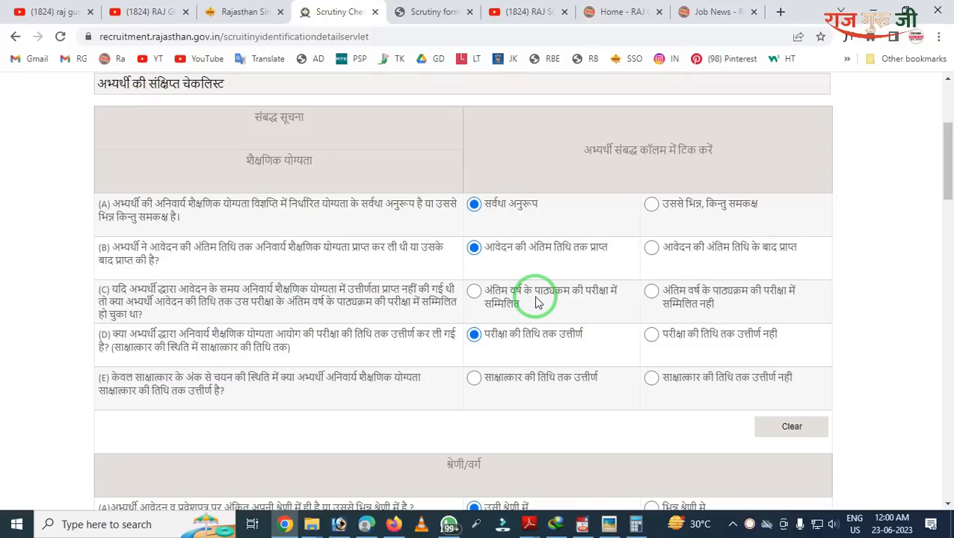
Step: Answer qualification question (C) as appeared in the final-year exam
{"action": "left_click", "coordinate": [474, 293]}
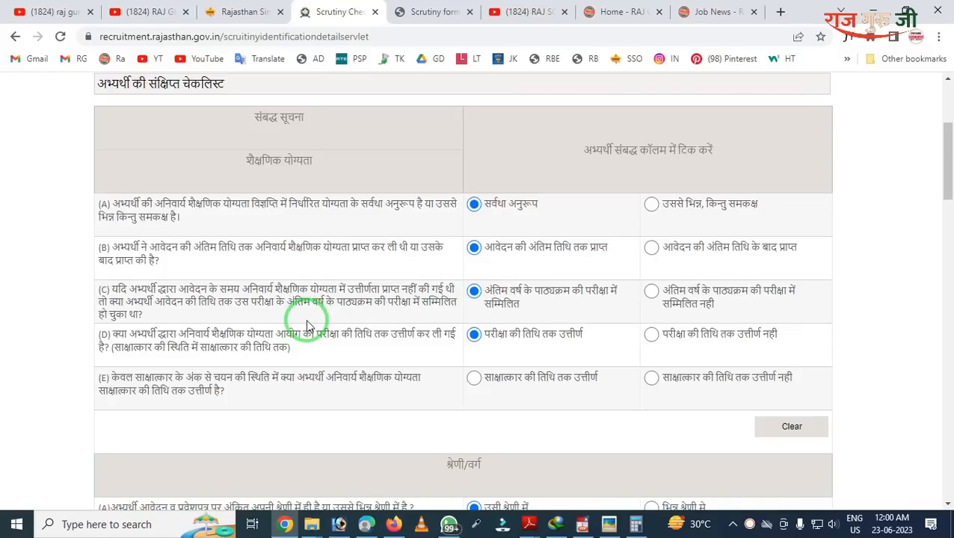
{"action": "scroll", "coordinate": [306, 326], "scroll_direction": "down", "scroll_amount": 2}
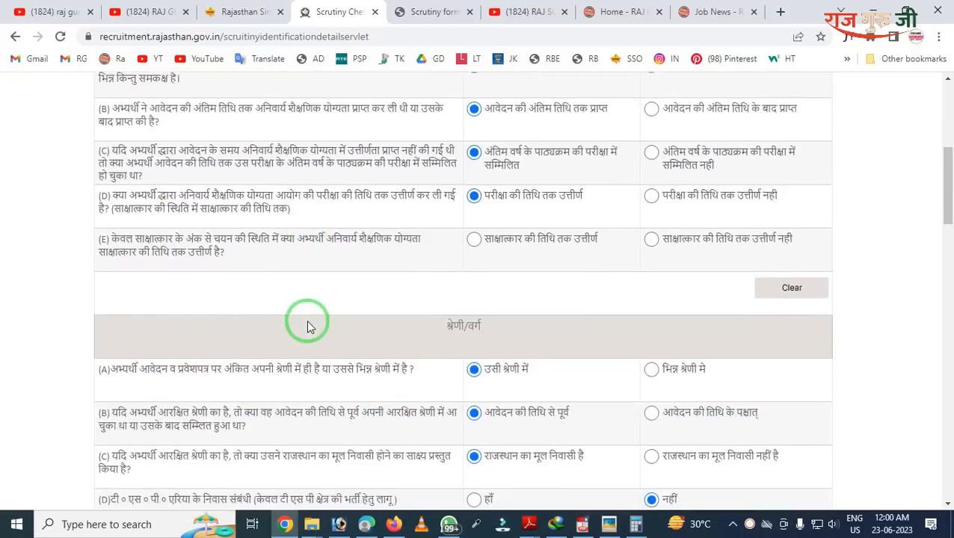
{"action": "scroll", "coordinate": [308, 322], "scroll_direction": "up", "scroll_amount": 1}
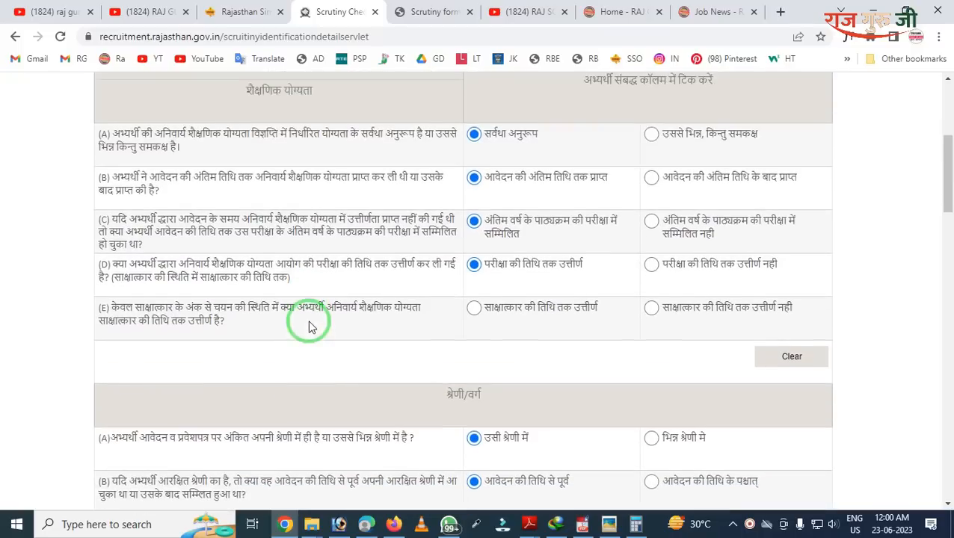
{"action": "scroll", "coordinate": [310, 322], "scroll_direction": "down", "scroll_amount": 5}
{"action": "scroll", "coordinate": [788, 313], "scroll_direction": "down", "scroll_amount": 18}
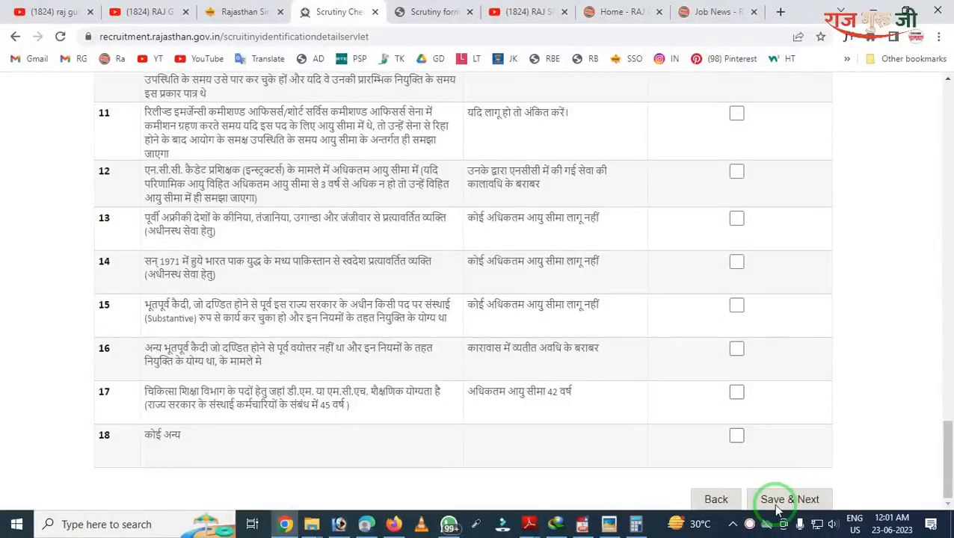
{"action": "left_click", "coordinate": [779, 501]}
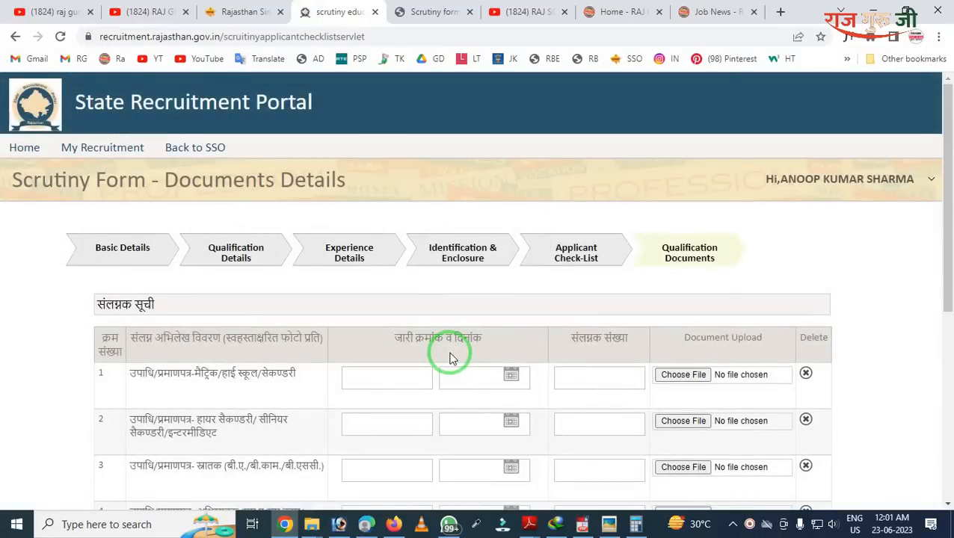
{"action": "left_click", "coordinate": [653, 236]}
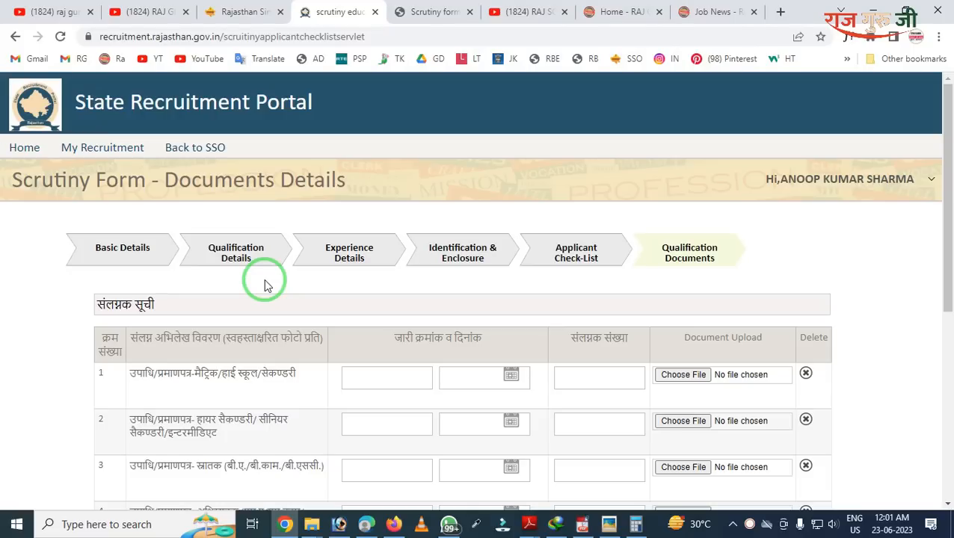
{"action": "scroll", "coordinate": [264, 285], "scroll_direction": "down", "scroll_amount": 3}
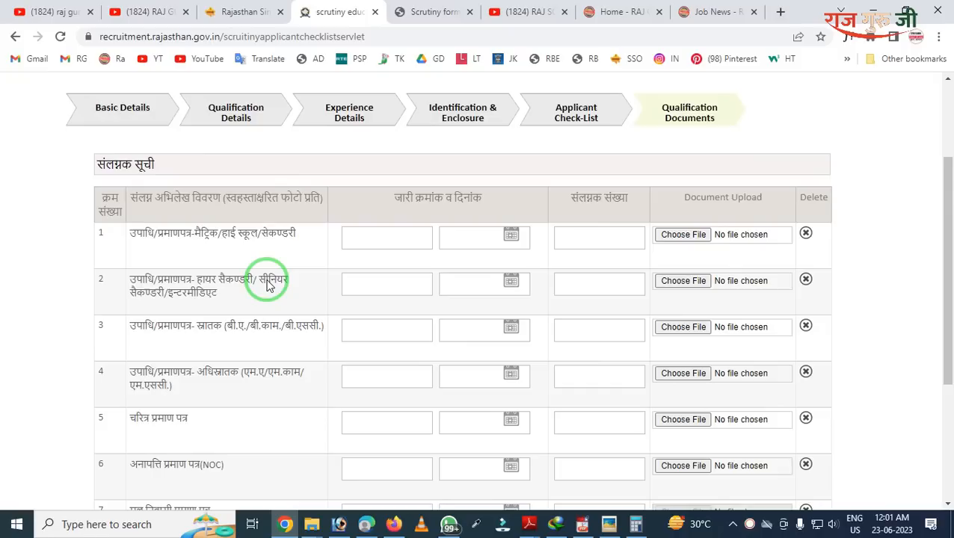
{"action": "scroll", "coordinate": [268, 285], "scroll_direction": "up", "scroll_amount": 2}
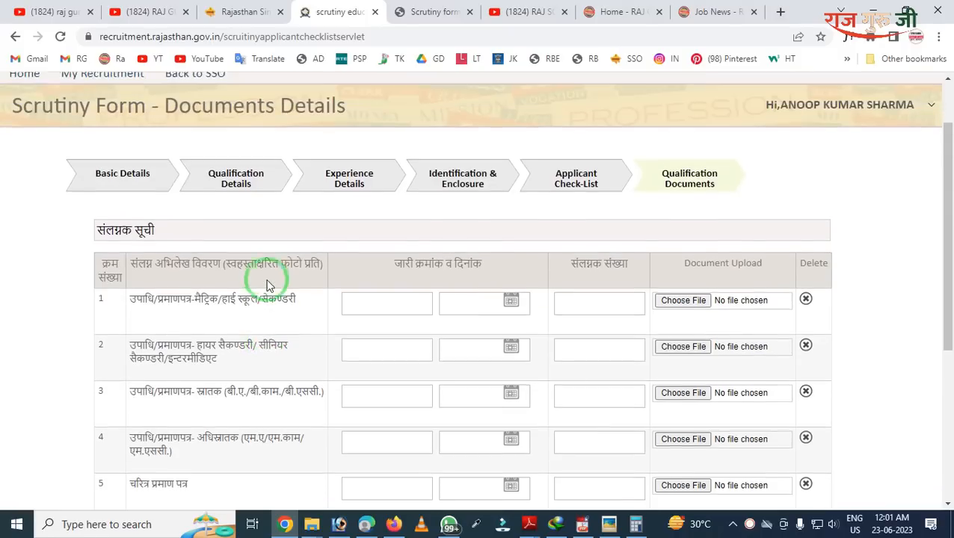
{"action": "scroll", "coordinate": [268, 284], "scroll_direction": "down", "scroll_amount": 4}
{"action": "scroll", "coordinate": [267, 285], "scroll_direction": "down", "scroll_amount": 2}
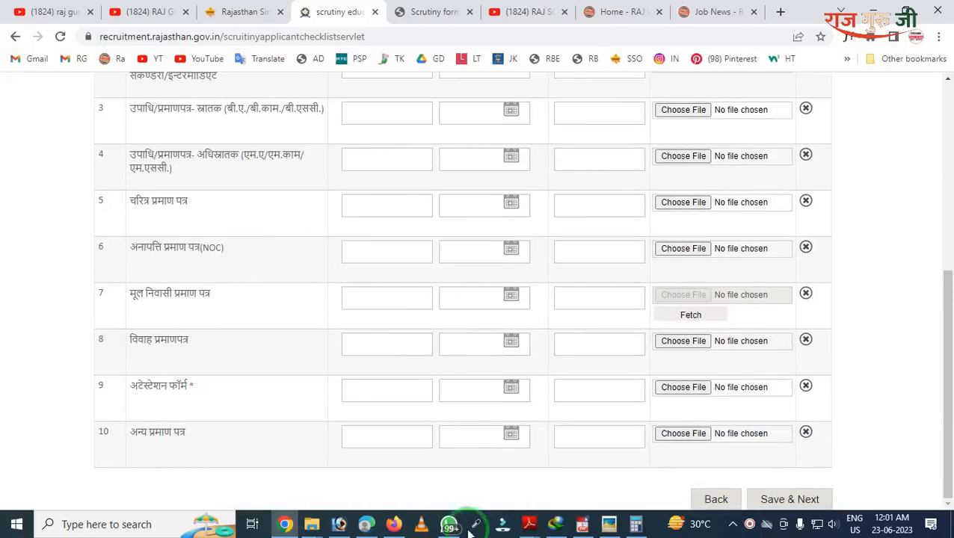
{"action": "scroll", "coordinate": [284, 424], "scroll_direction": "up", "scroll_amount": 4}
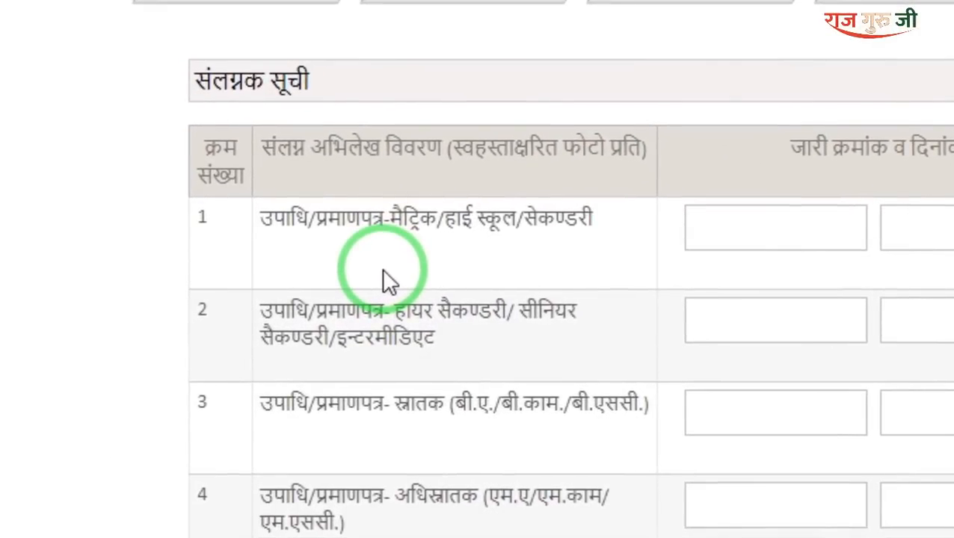
{"action": "scroll", "coordinate": [383, 271], "scroll_direction": "down", "scroll_amount": 3}
{"action": "scroll", "coordinate": [381, 268], "scroll_direction": "up", "scroll_amount": 2}
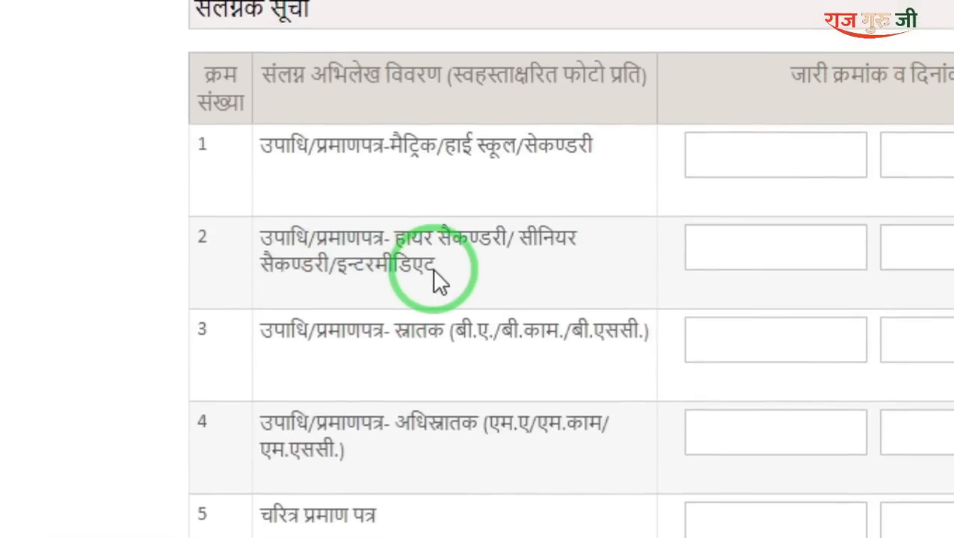
{"action": "scroll", "coordinate": [436, 273], "scroll_direction": "down", "scroll_amount": 3}
{"action": "scroll", "coordinate": [441, 283], "scroll_direction": "down", "scroll_amount": 2}
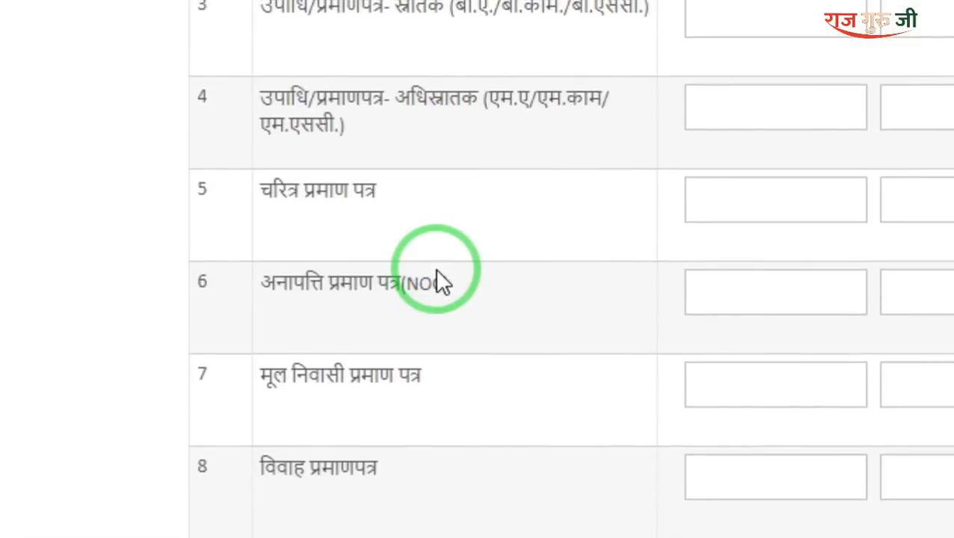
{"action": "scroll", "coordinate": [441, 282], "scroll_direction": "down", "scroll_amount": 2}
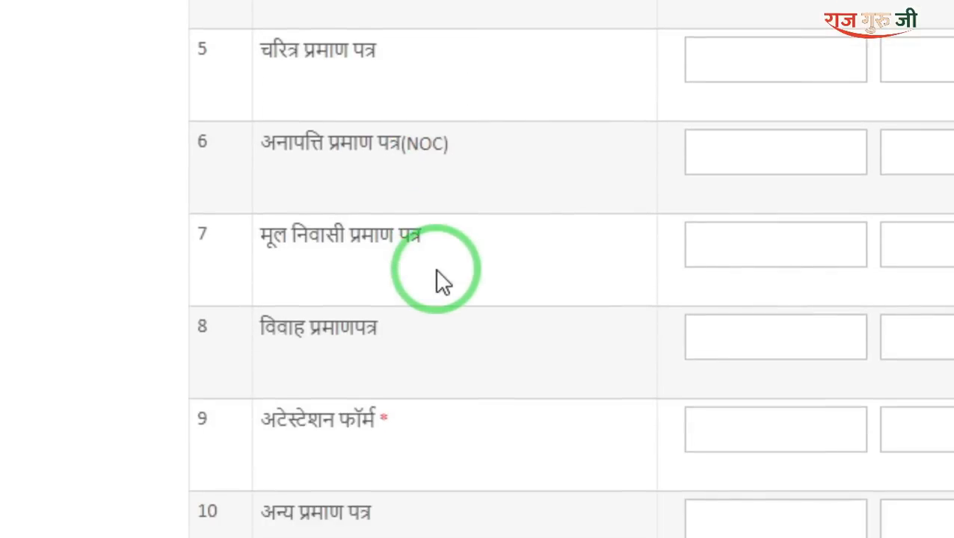
{"action": "scroll", "coordinate": [438, 275], "scroll_direction": "down", "scroll_amount": 2}
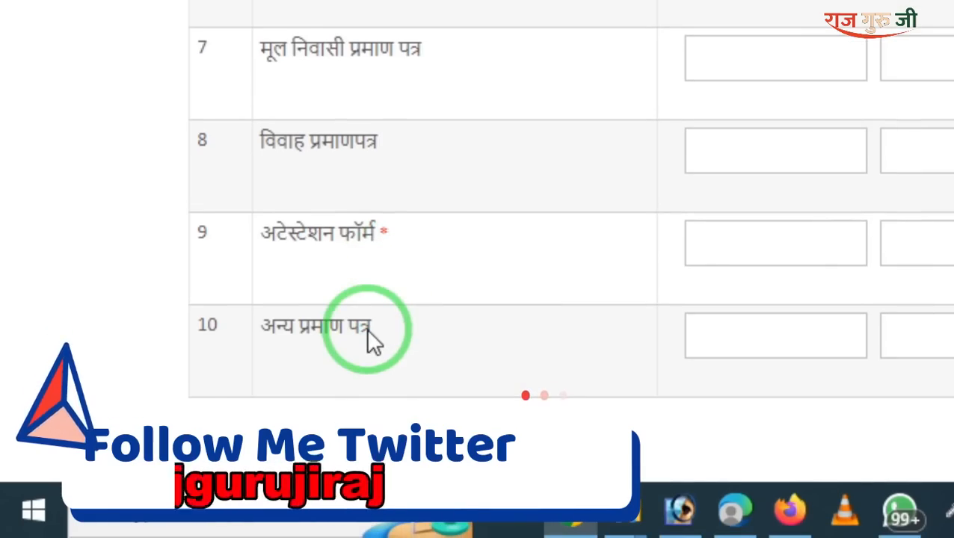
{"action": "scroll", "coordinate": [799, 134], "scroll_direction": "up", "scroll_amount": 2}
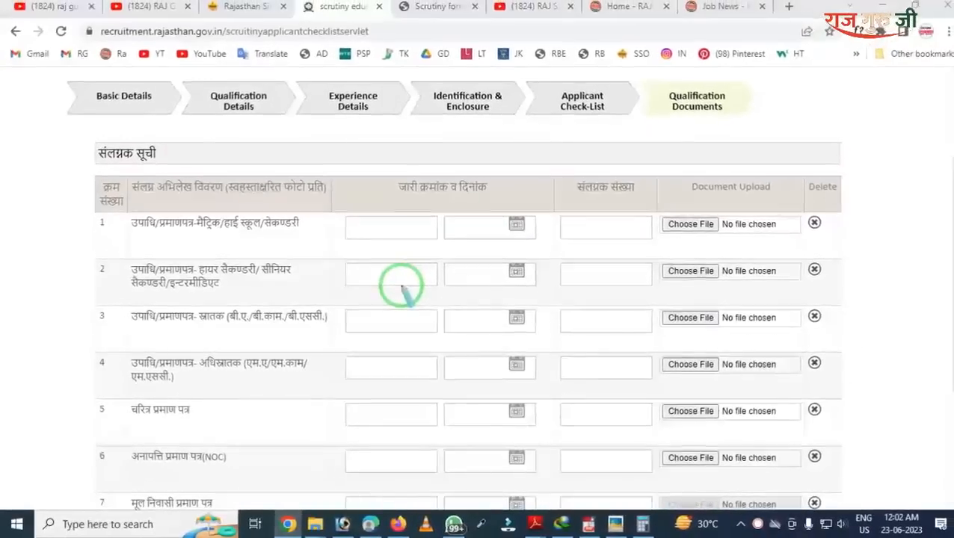
{"action": "mouse_move", "coordinate": [341, 172]}
{"action": "left_mouse_down"}
{"action": "mouse_move", "coordinate": [344, 243]}
{"action": "mouse_move", "coordinate": [419, 261]}
{"action": "mouse_move", "coordinate": [545, 257]}
{"action": "left_mouse_up"}
{"action": "right_click", "coordinate": [491, 247]}
{"action": "mouse_move", "coordinate": [376, 179]}
{"action": "left_mouse_down"}
{"action": "mouse_move", "coordinate": [447, 219]}
{"action": "mouse_move", "coordinate": [421, 324]}
{"action": "left_mouse_up"}
{"action": "left_click_drag", "start_coordinate": [444, 177], "coordinate": [513, 385]}
{"action": "mouse_move", "coordinate": [401, 167]}
{"action": "left_mouse_down"}
{"action": "mouse_move", "coordinate": [554, 340]}
{"action": "mouse_move", "coordinate": [564, 319]}
{"action": "left_mouse_up"}
{"action": "left_click_drag", "start_coordinate": [559, 172], "coordinate": [641, 365]}
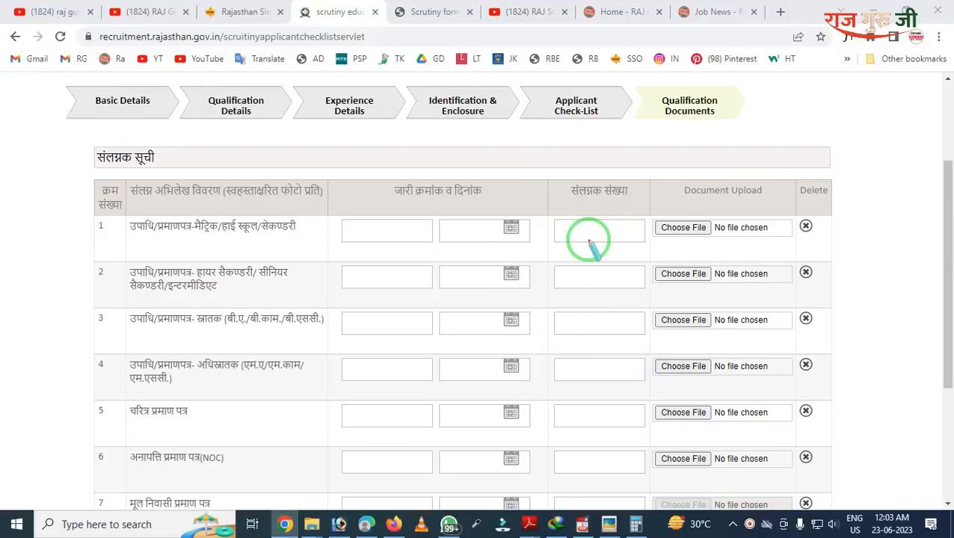
{"action": "left_click_drag", "start_coordinate": [633, 179], "coordinate": [740, 327]}
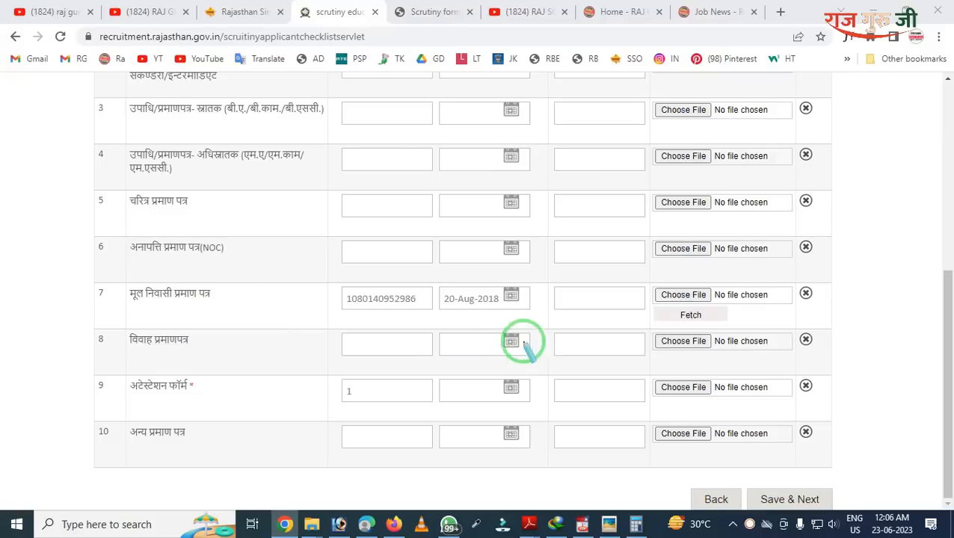
{"action": "mouse_move", "coordinate": [87, 263]}
{"action": "left_mouse_down"}
{"action": "mouse_move", "coordinate": [188, 350]}
{"action": "mouse_move", "coordinate": [332, 324]}
{"action": "mouse_move", "coordinate": [830, 327]}
{"action": "left_mouse_up"}
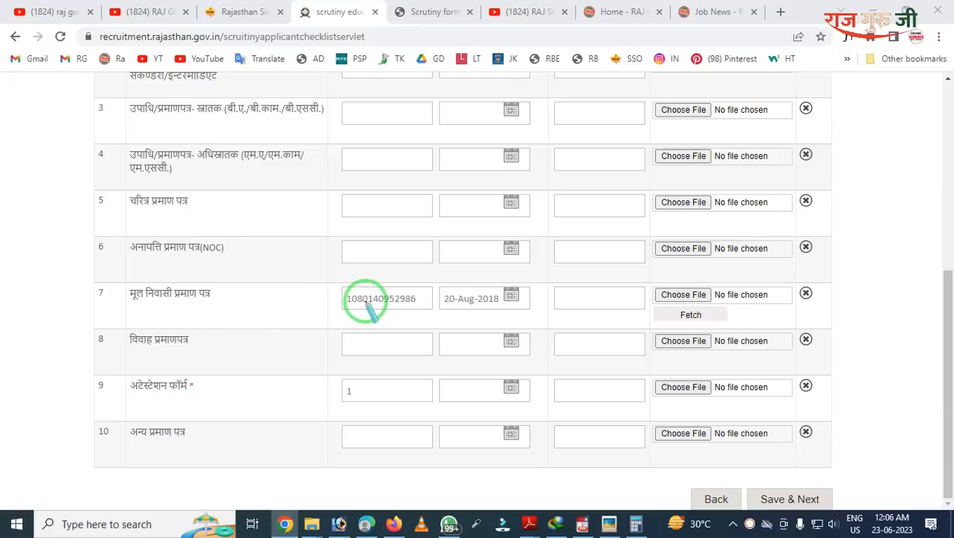
{"action": "left_click_drag", "start_coordinate": [331, 273], "coordinate": [420, 325]}
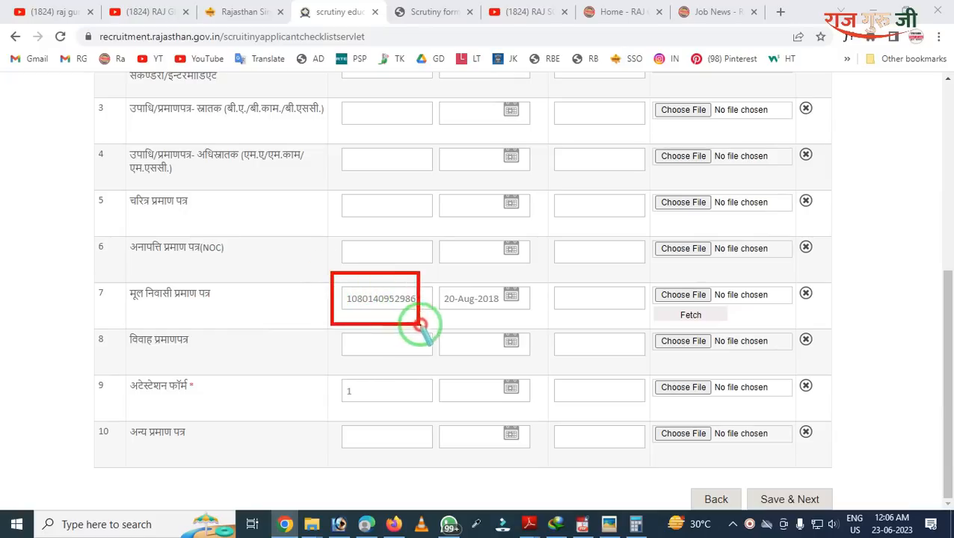
{"action": "mouse_move", "coordinate": [420, 287]}
{"action": "left_mouse_down"}
{"action": "mouse_move", "coordinate": [425, 314]}
{"action": "mouse_move", "coordinate": [497, 324]}
{"action": "left_mouse_up"}
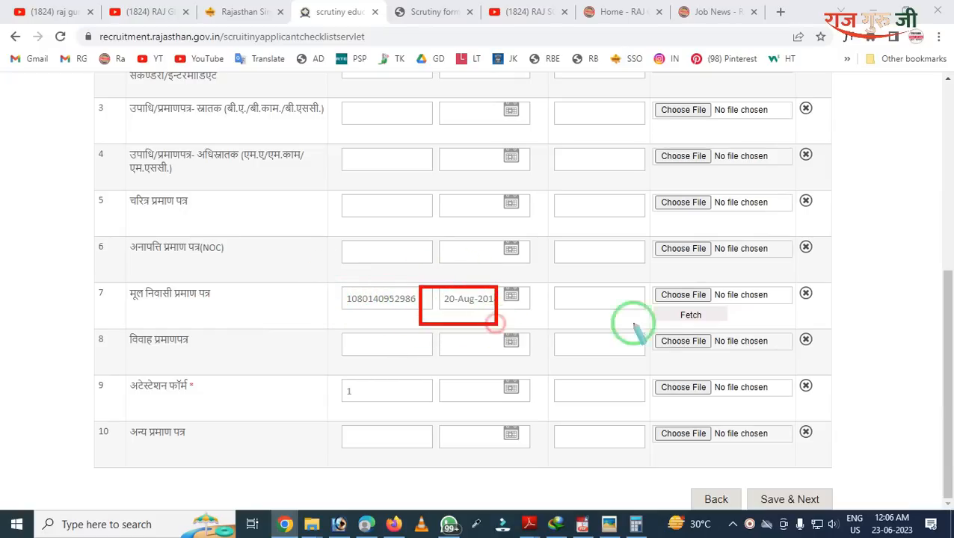
{"action": "left_click_drag", "start_coordinate": [640, 290], "coordinate": [724, 334]}
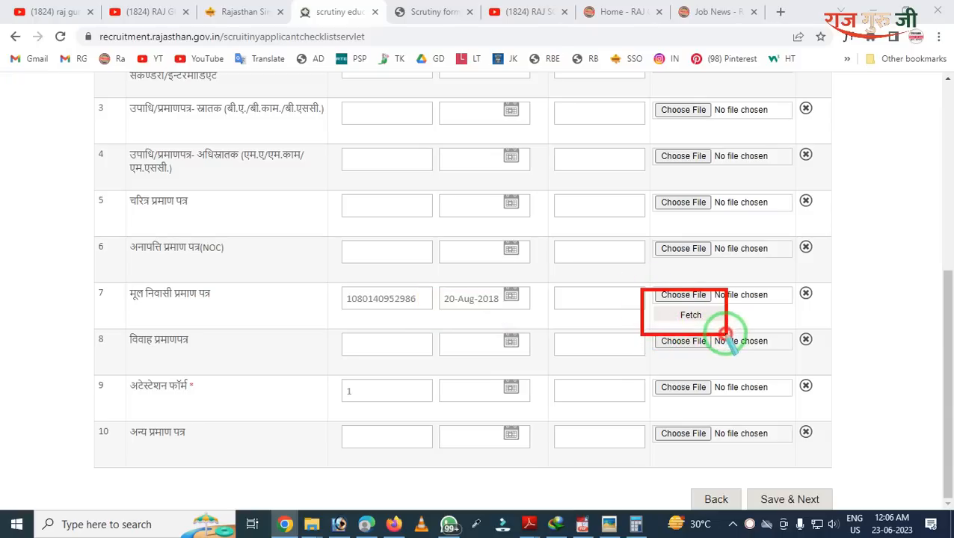
{"action": "key", "text": "Escape"}
{"action": "key", "text": "Escape"}
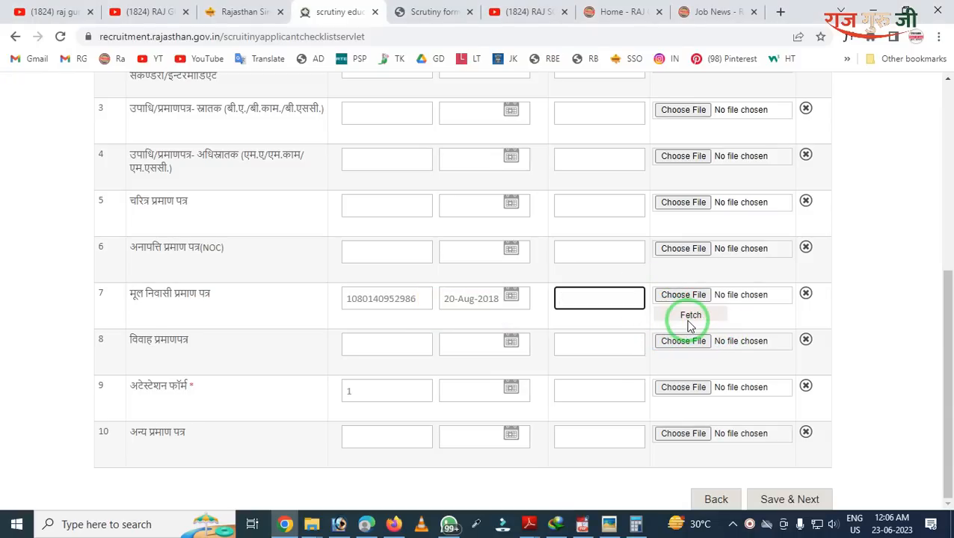
{"action": "left_click", "coordinate": [690, 316]}
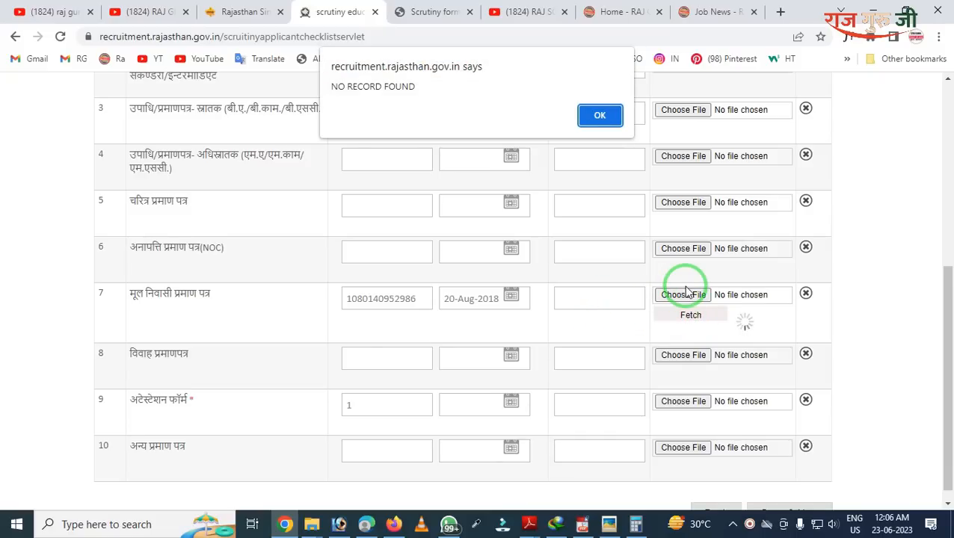
{"action": "left_click", "coordinate": [612, 114]}
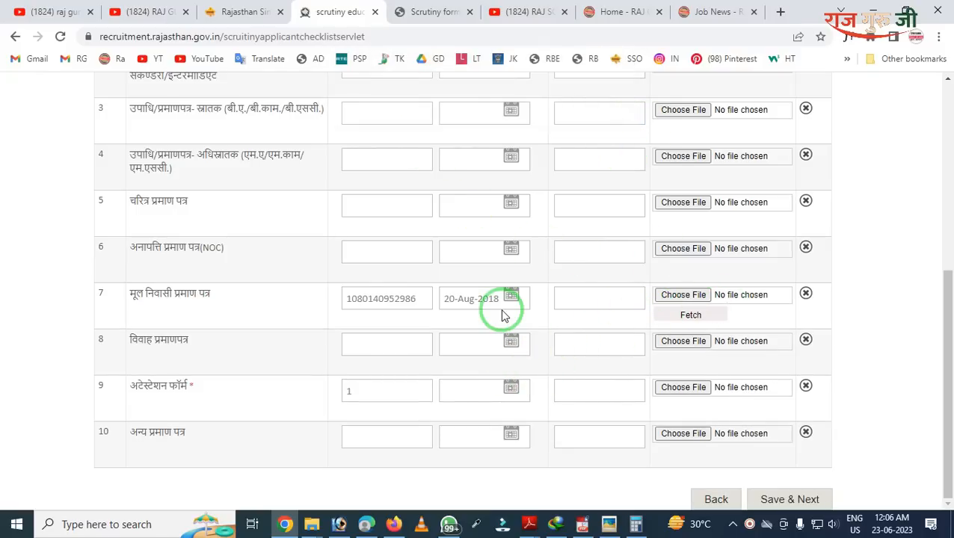
Step: Scroll up the document details table to review the certificate rows
{"action": "scroll", "coordinate": [503, 314], "scroll_direction": "up", "scroll_amount": 2}
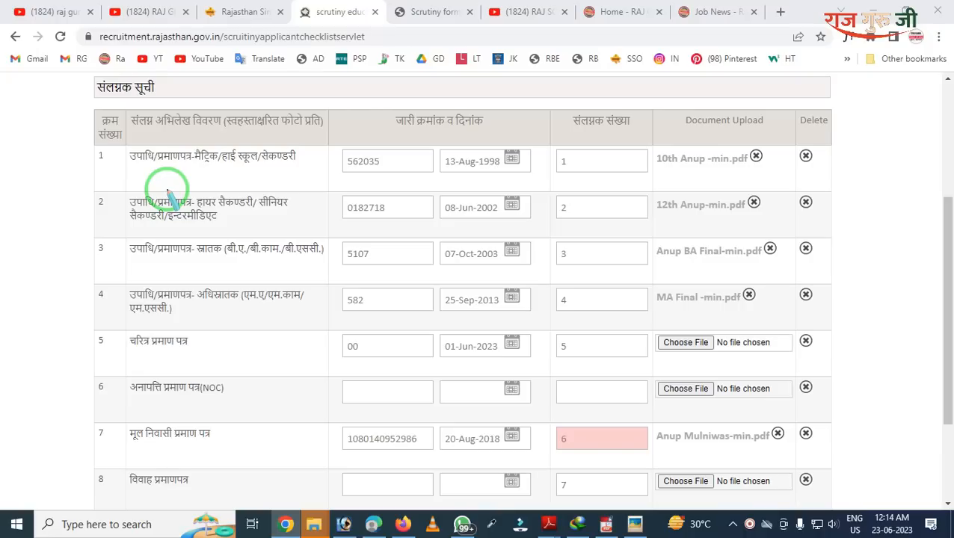
{"action": "mouse_move", "coordinate": [372, 106]}
{"action": "left_mouse_down"}
{"action": "mouse_move", "coordinate": [387, 183]}
{"action": "mouse_move", "coordinate": [483, 266]}
{"action": "left_mouse_up"}
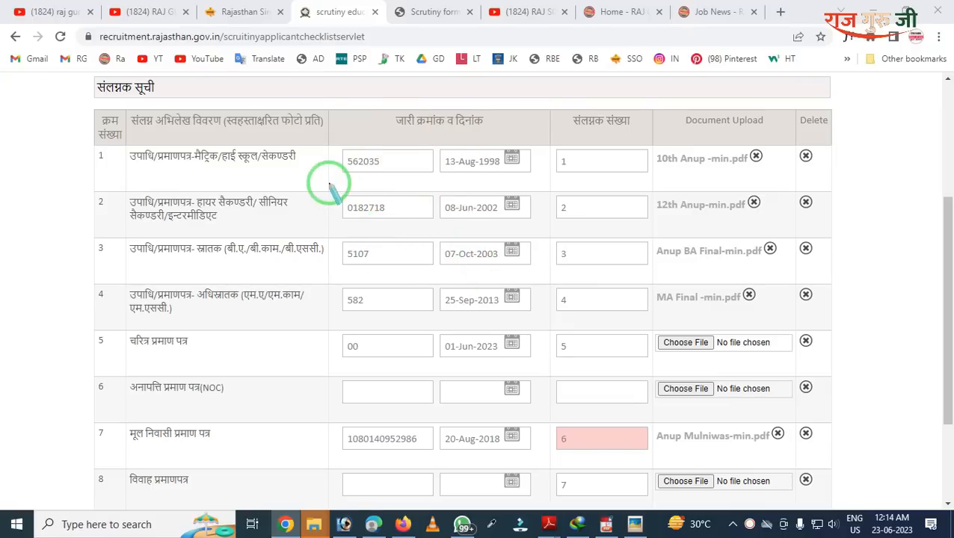
{"action": "left_click_drag", "start_coordinate": [192, 129], "coordinate": [307, 182]}
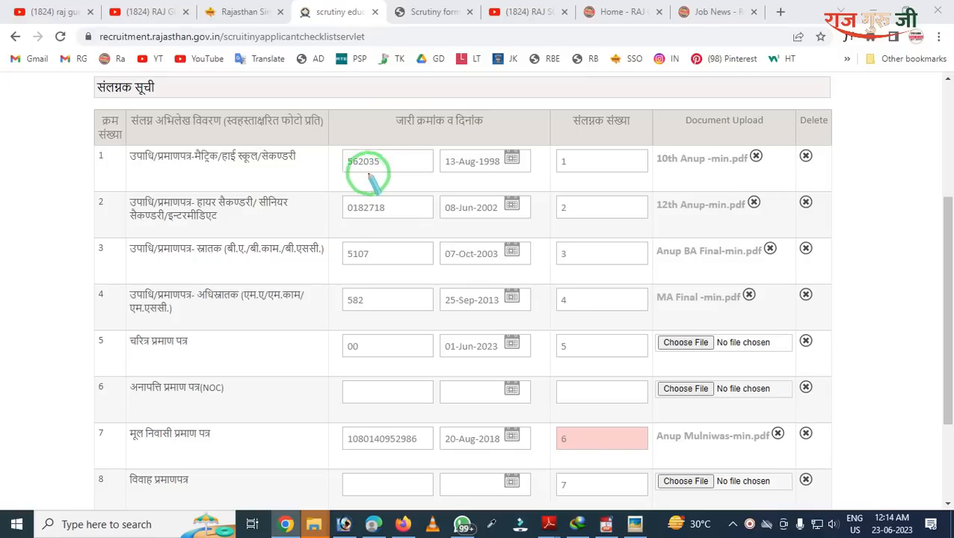
{"action": "left_click_drag", "start_coordinate": [129, 218], "coordinate": [326, 290]}
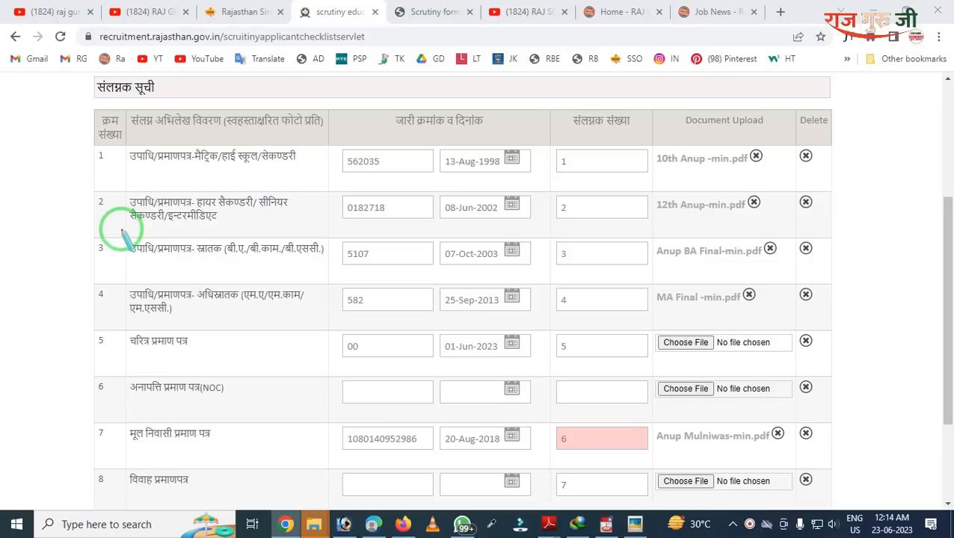
{"action": "mouse_move", "coordinate": [122, 230]}
{"action": "left_mouse_down"}
{"action": "mouse_move", "coordinate": [136, 249]}
{"action": "mouse_move", "coordinate": [188, 270]}
{"action": "mouse_move", "coordinate": [310, 273]}
{"action": "left_mouse_up"}
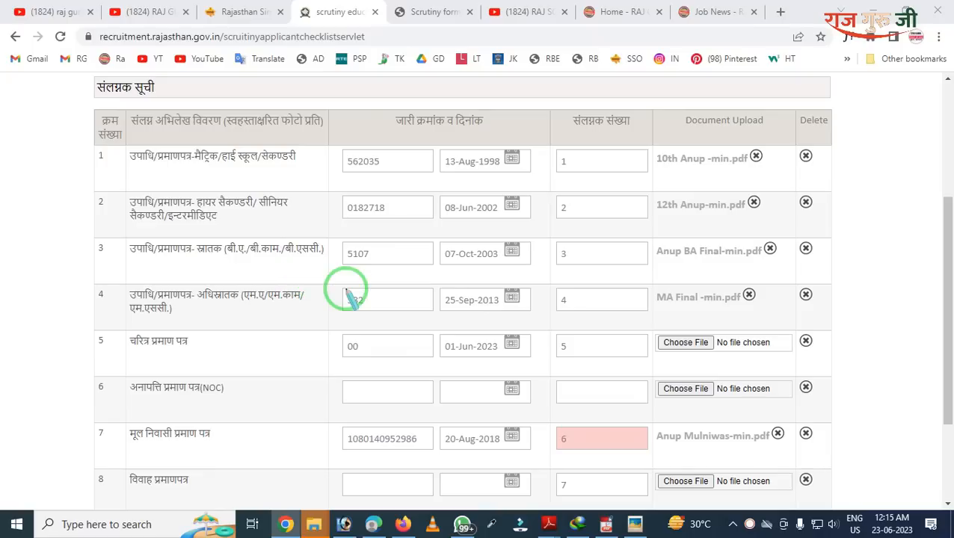
{"action": "mouse_move", "coordinate": [305, 301]}
{"action": "left_mouse_down"}
{"action": "mouse_move", "coordinate": [347, 362]}
{"action": "mouse_move", "coordinate": [493, 388]}
{"action": "left_mouse_up"}
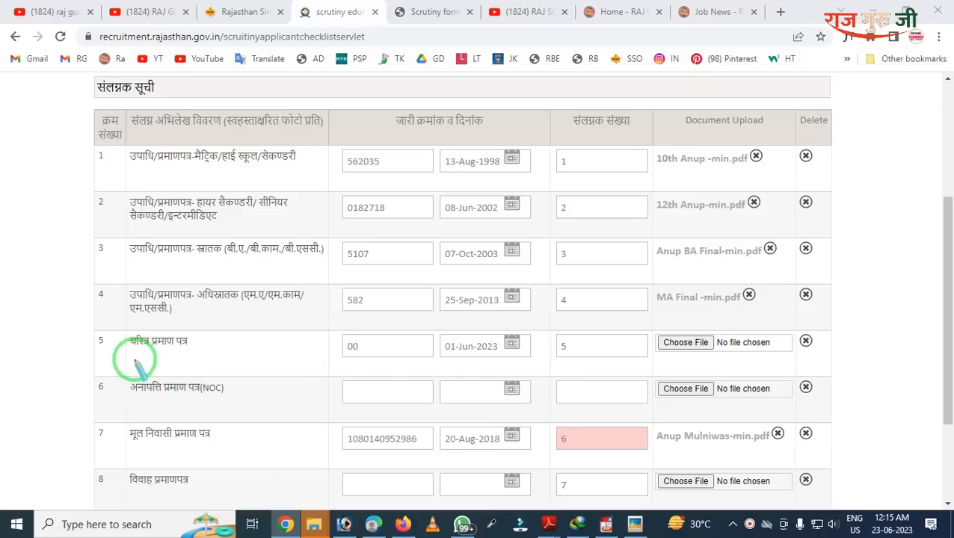
{"action": "mouse_move", "coordinate": [105, 352]}
{"action": "left_mouse_down"}
{"action": "mouse_move", "coordinate": [269, 412]}
{"action": "mouse_move", "coordinate": [672, 415]}
{"action": "mouse_move", "coordinate": [902, 388]}
{"action": "mouse_move", "coordinate": [878, 420]}
{"action": "left_mouse_up"}
{"action": "key", "text": "Escape"}
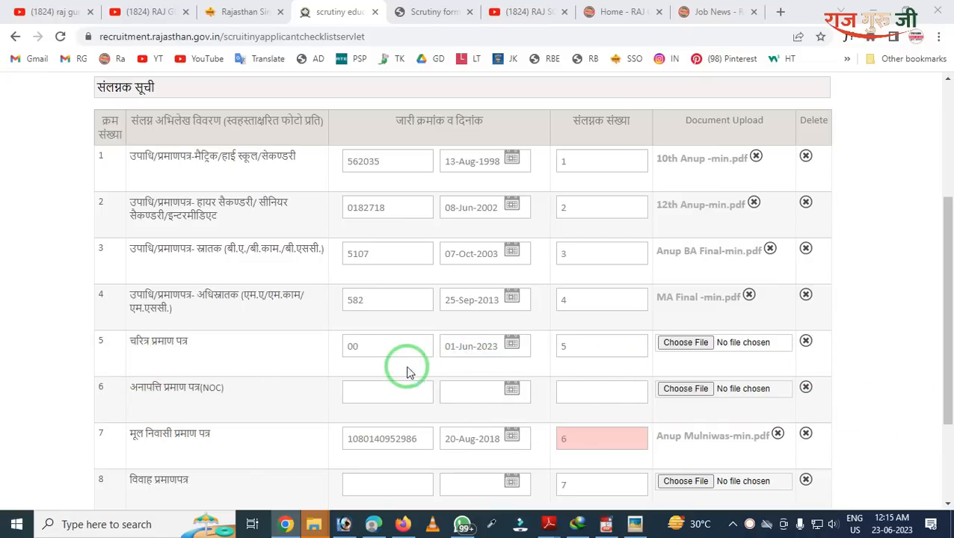
Step: Save the completed document rows with Save & Next to reach the Application Preview
{"action": "scroll", "coordinate": [520, 383], "scroll_direction": "down", "scroll_amount": 2}
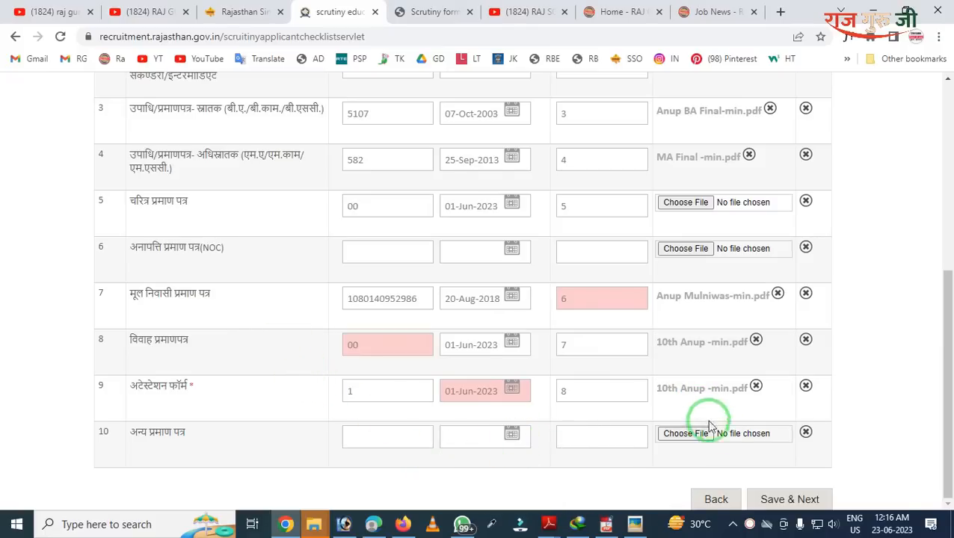
{"action": "left_click", "coordinate": [785, 499]}
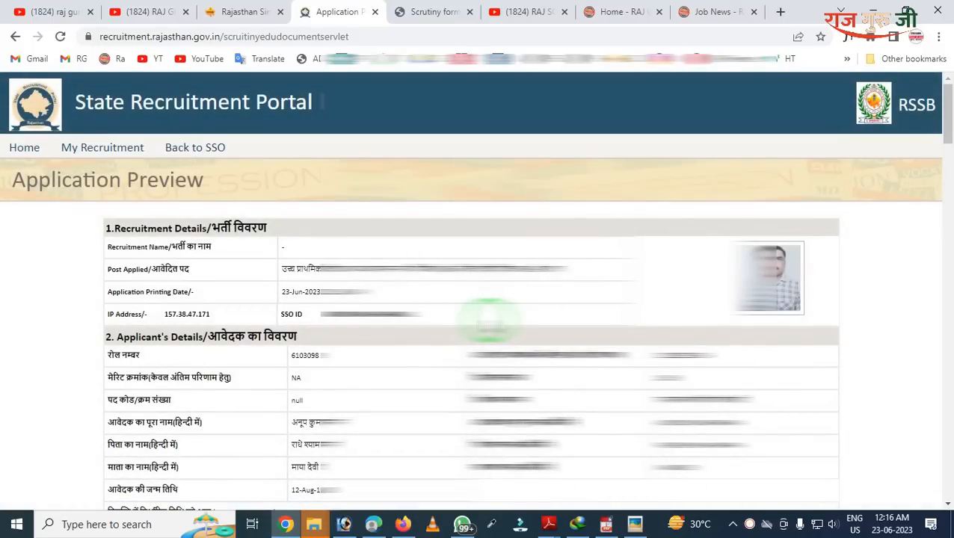
{"action": "scroll", "coordinate": [490, 320], "scroll_direction": "down", "scroll_amount": 3}
{"action": "scroll", "coordinate": [494, 323], "scroll_direction": "down", "scroll_amount": 7}
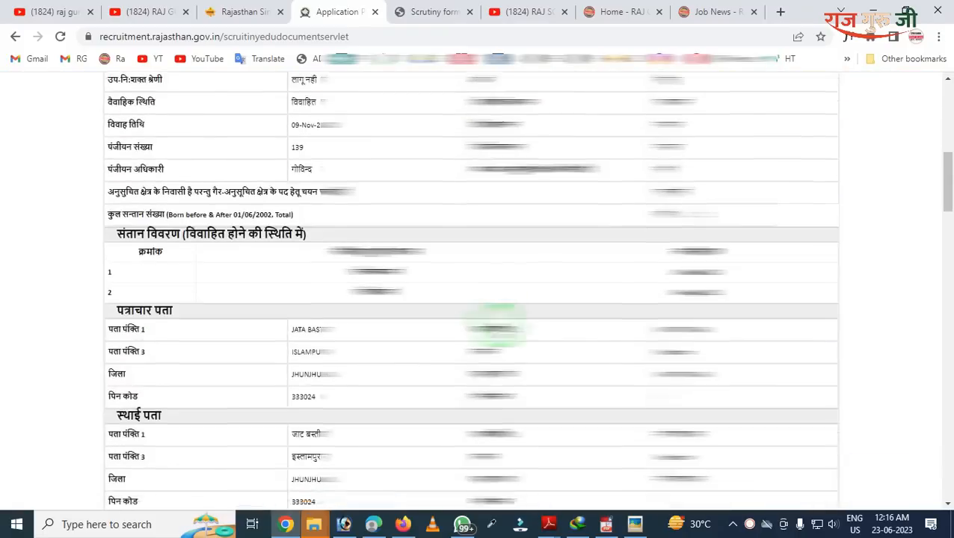
{"action": "scroll", "coordinate": [501, 329], "scroll_direction": "down", "scroll_amount": 3}
{"action": "scroll", "coordinate": [502, 329], "scroll_direction": "down", "scroll_amount": 7}
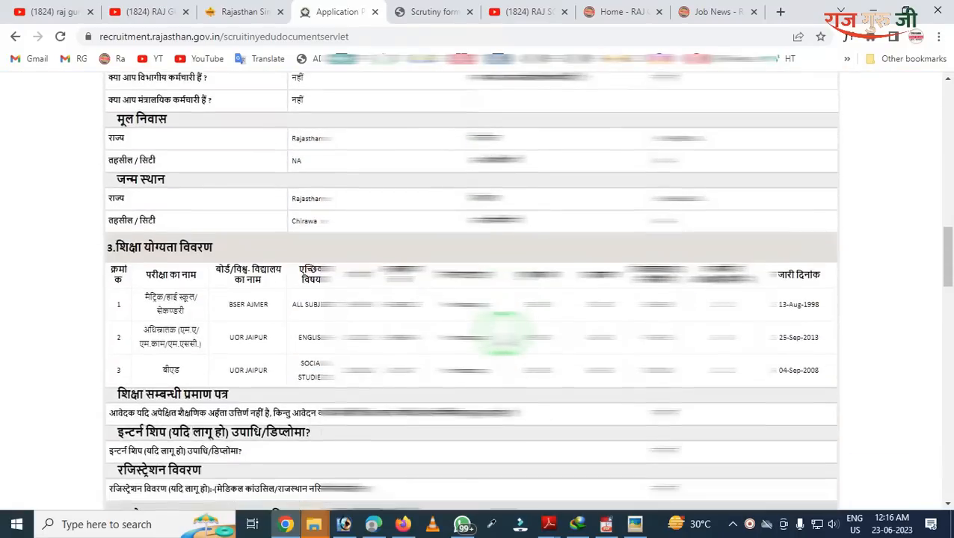
{"action": "scroll", "coordinate": [502, 329], "scroll_direction": "down", "scroll_amount": 10}
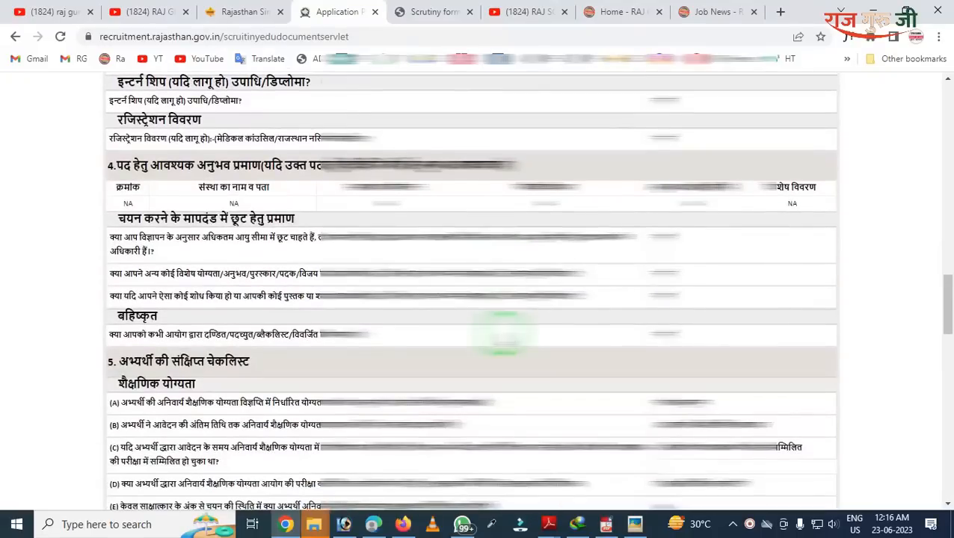
{"action": "scroll", "coordinate": [502, 336], "scroll_direction": "down", "scroll_amount": 8}
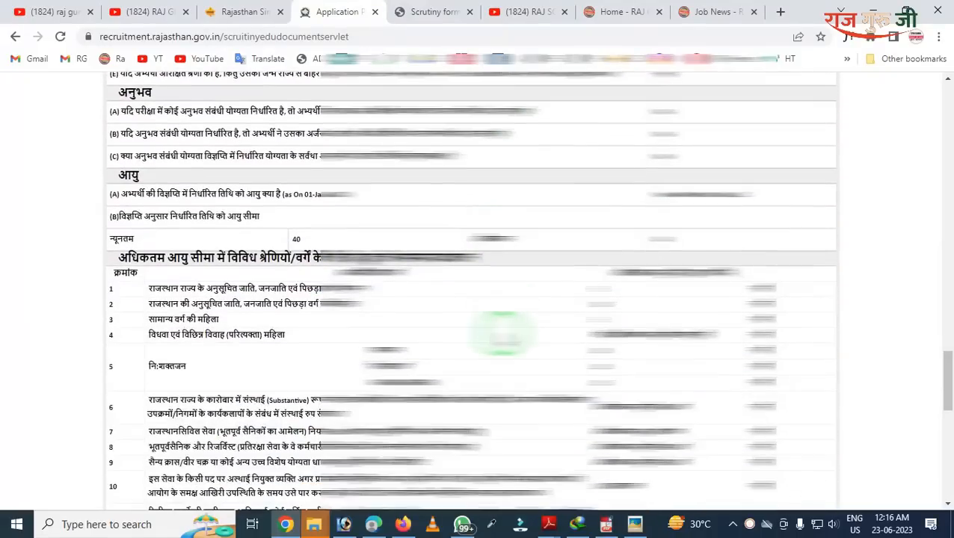
{"action": "scroll", "coordinate": [503, 332], "scroll_direction": "down", "scroll_amount": 3}
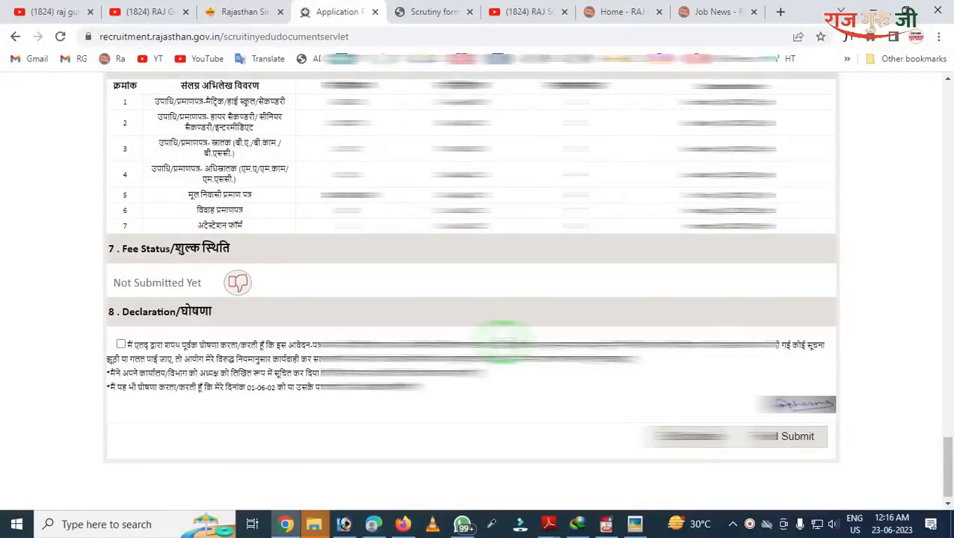
{"action": "scroll", "coordinate": [502, 342], "scroll_direction": "up", "scroll_amount": 5}
{"action": "scroll", "coordinate": [502, 342], "scroll_direction": "down", "scroll_amount": 3}
{"action": "scroll", "coordinate": [503, 344], "scroll_direction": "up", "scroll_amount": 3}
{"action": "scroll", "coordinate": [504, 344], "scroll_direction": "up", "scroll_amount": 2}
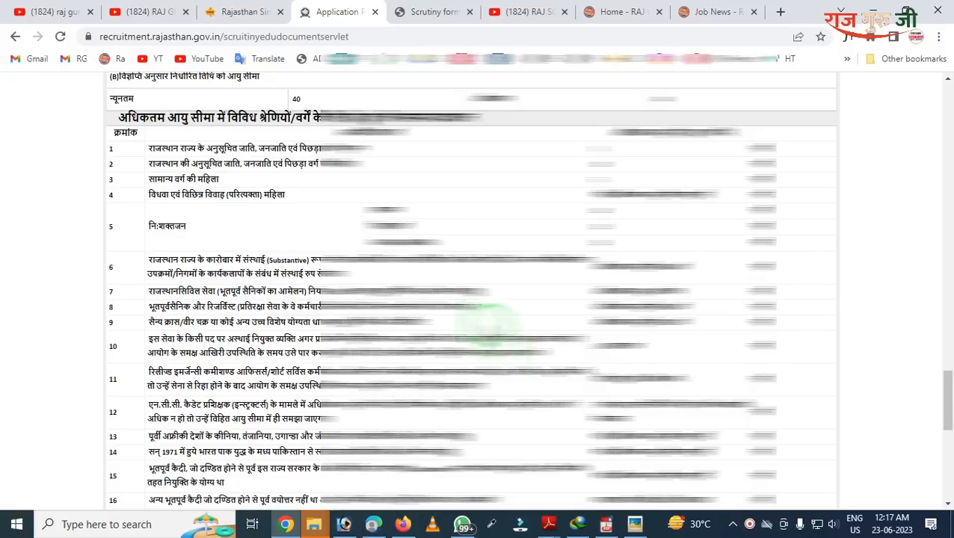
{"action": "scroll", "coordinate": [321, 297], "scroll_direction": "down", "scroll_amount": 2}
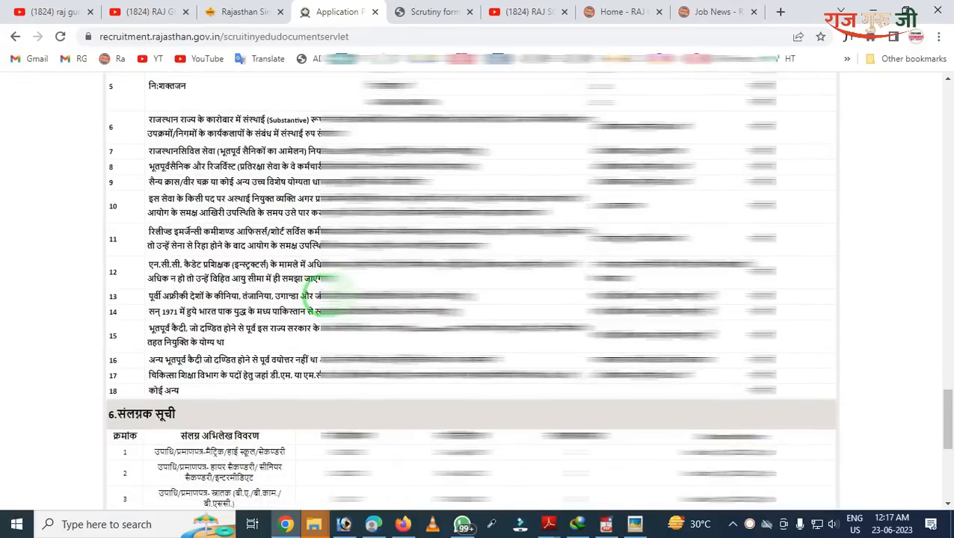
{"action": "scroll", "coordinate": [313, 284], "scroll_direction": "down", "scroll_amount": 3}
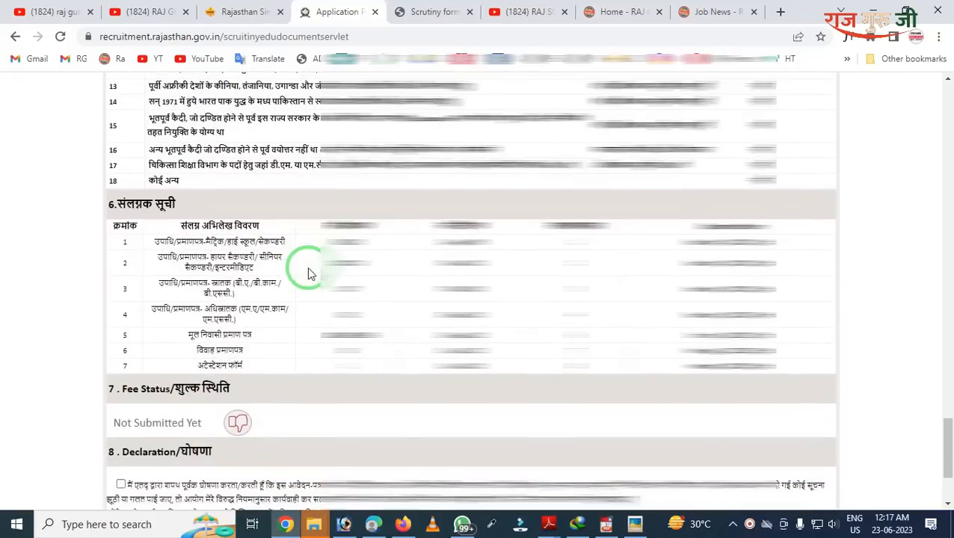
{"action": "scroll", "coordinate": [310, 274], "scroll_direction": "down", "scroll_amount": 1}
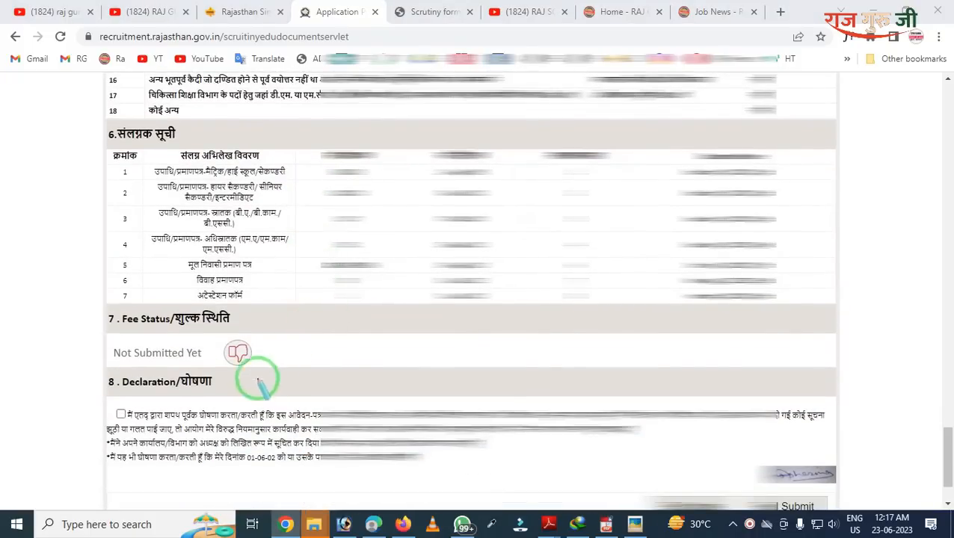
{"action": "mouse_move", "coordinate": [79, 276]}
{"action": "left_mouse_down"}
{"action": "mouse_move", "coordinate": [159, 396]}
{"action": "mouse_move", "coordinate": [313, 434]}
{"action": "left_mouse_up"}
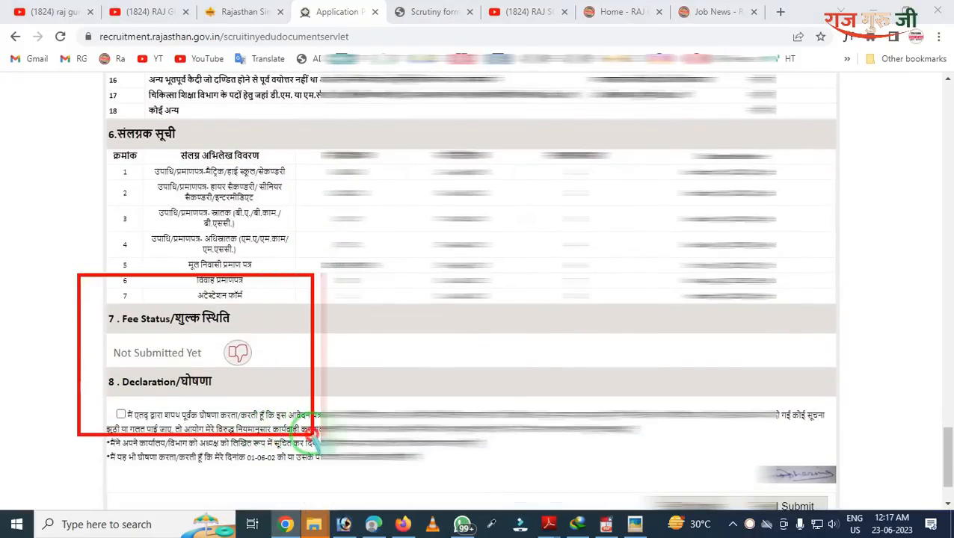
{"action": "key", "text": "Escape"}
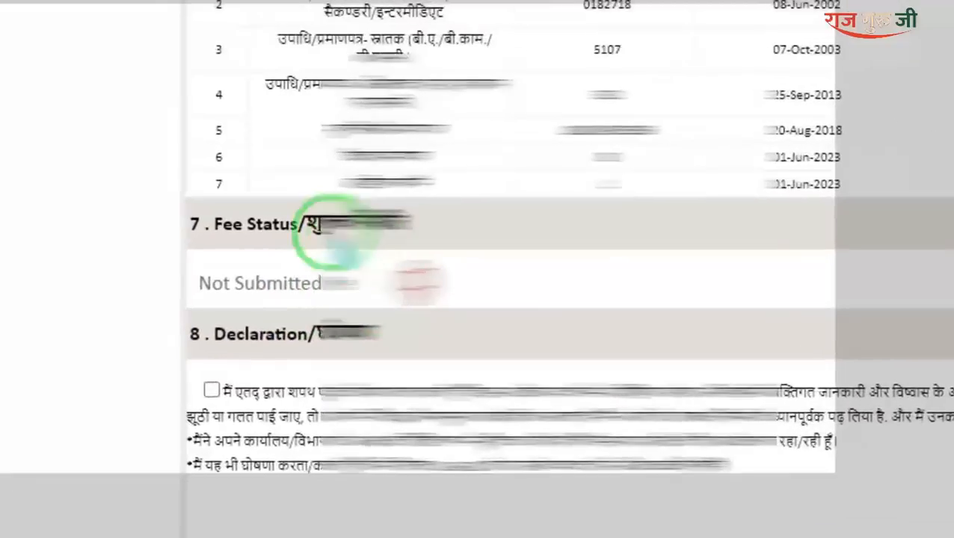
{"action": "mouse_move", "coordinate": [314, 249]}
{"action": "left_mouse_down"}
{"action": "mouse_move", "coordinate": [340, 287]}
{"action": "mouse_move", "coordinate": [498, 356]}
{"action": "mouse_move", "coordinate": [502, 321]}
{"action": "left_mouse_up"}
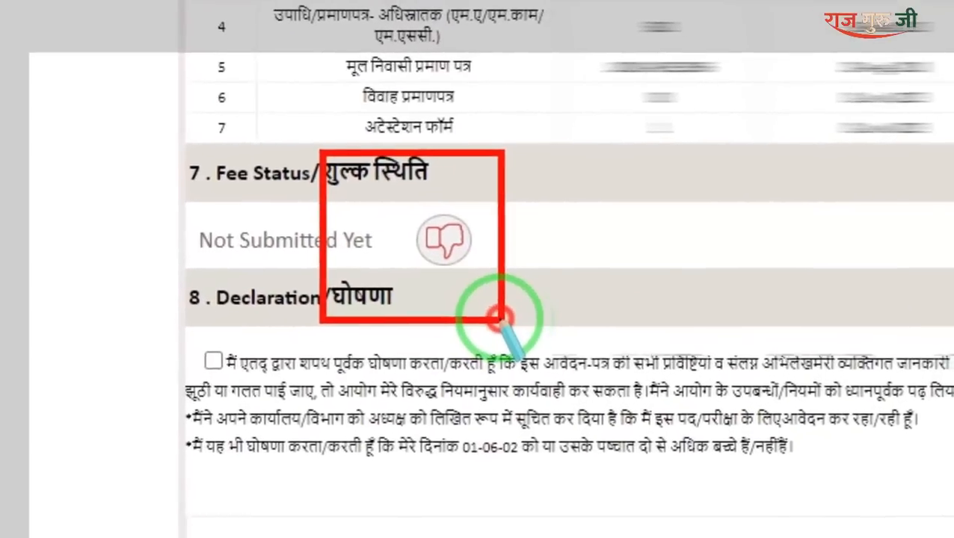
{"action": "key", "text": "Escape"}
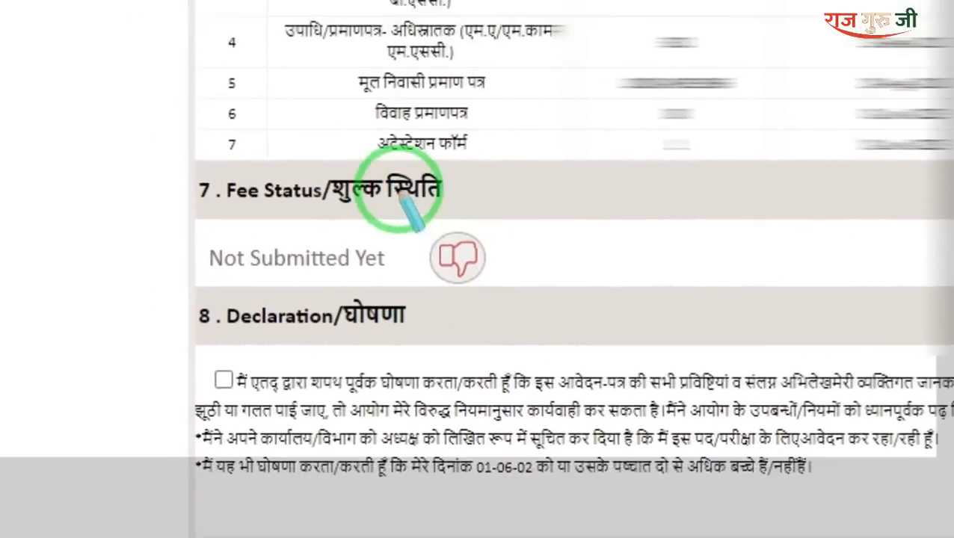
{"action": "left_click_drag", "start_coordinate": [402, 187], "coordinate": [496, 338]}
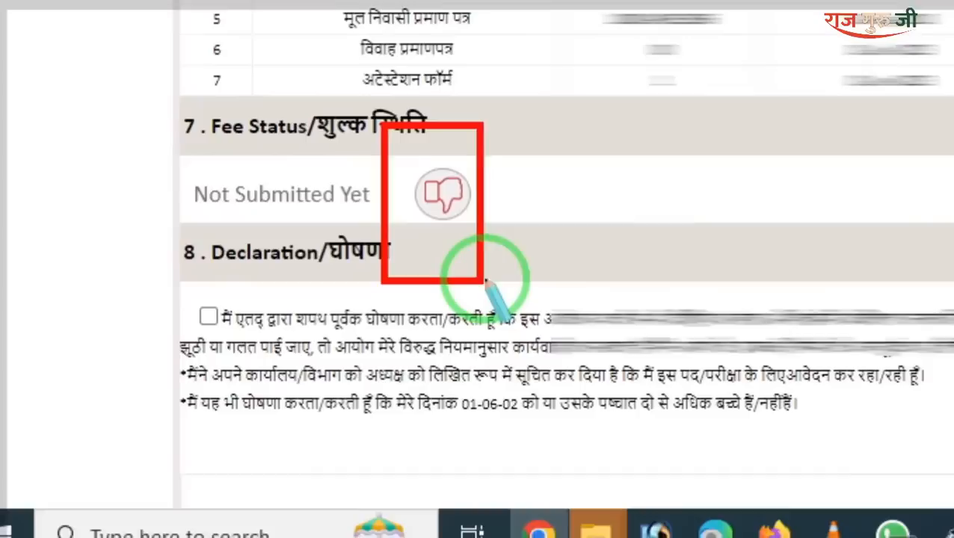
{"action": "right_click", "coordinate": [486, 283]}
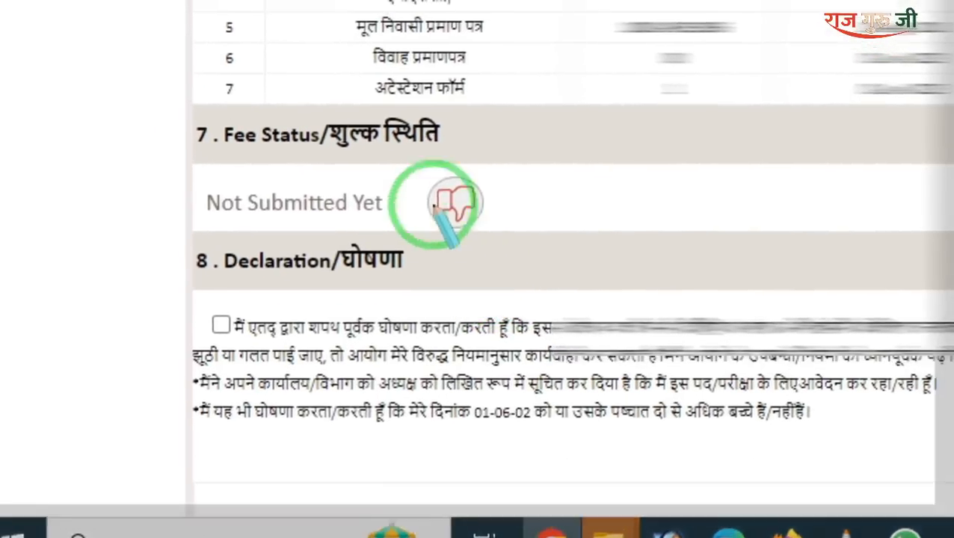
{"action": "left_click_drag", "start_coordinate": [374, 124], "coordinate": [367, 147]}
{"action": "left_click_drag", "start_coordinate": [396, 216], "coordinate": [491, 274]}
{"action": "right_click", "coordinate": [490, 279]}
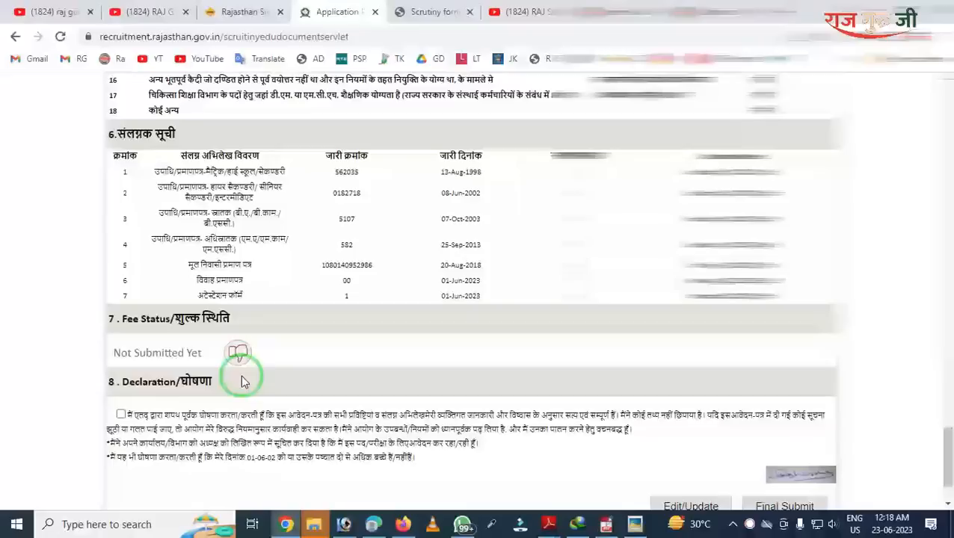
Step: Tick the section 8 Declaration/घोषणा checkbox and review the attachment list
{"action": "left_click", "coordinate": [121, 415]}
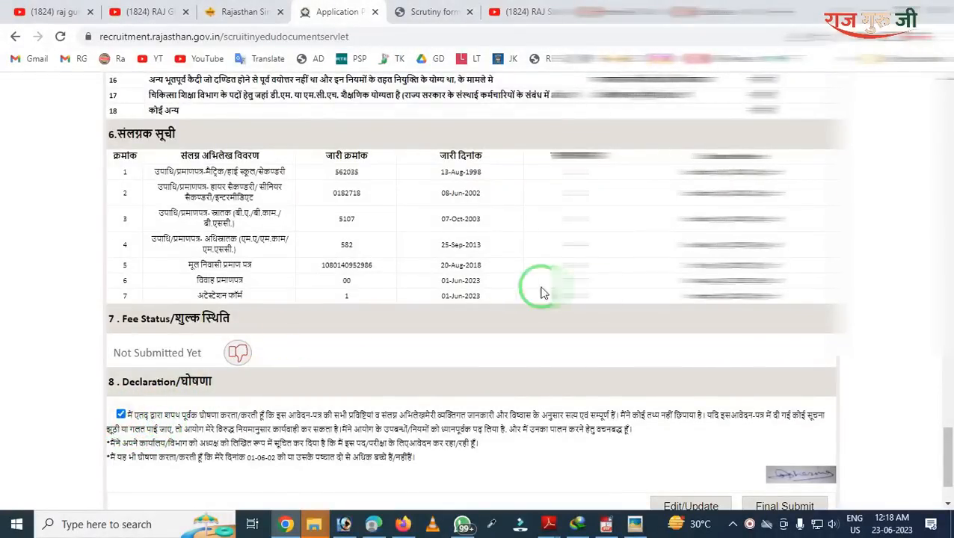
{"action": "scroll", "coordinate": [782, 388], "scroll_direction": "down", "scroll_amount": 1}
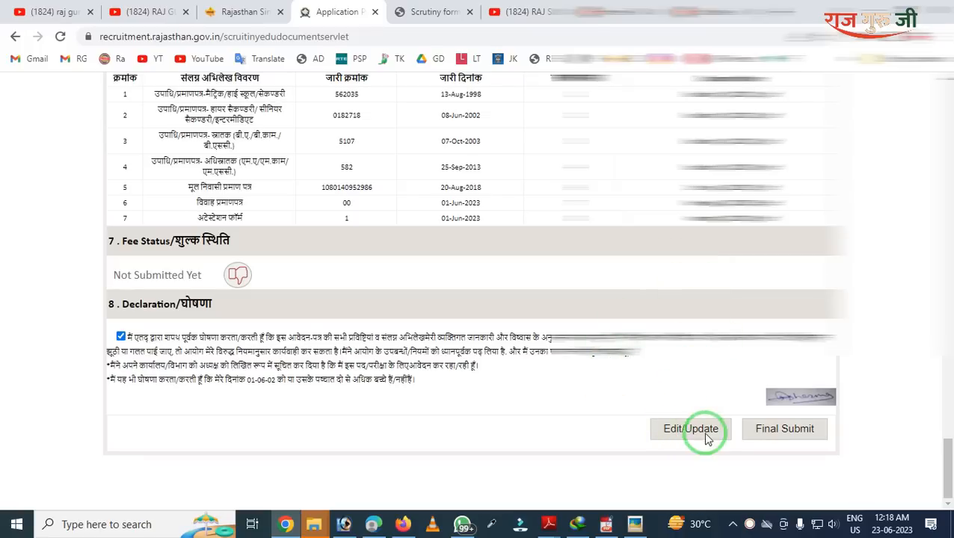
{"action": "scroll", "coordinate": [649, 379], "scroll_direction": "up", "scroll_amount": 2}
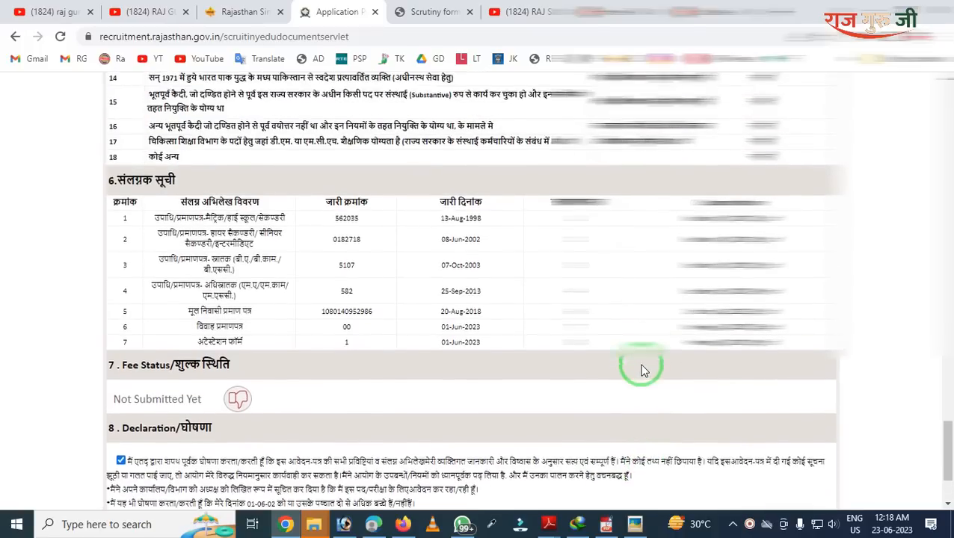
{"action": "scroll", "coordinate": [642, 370], "scroll_direction": "up", "scroll_amount": 2}
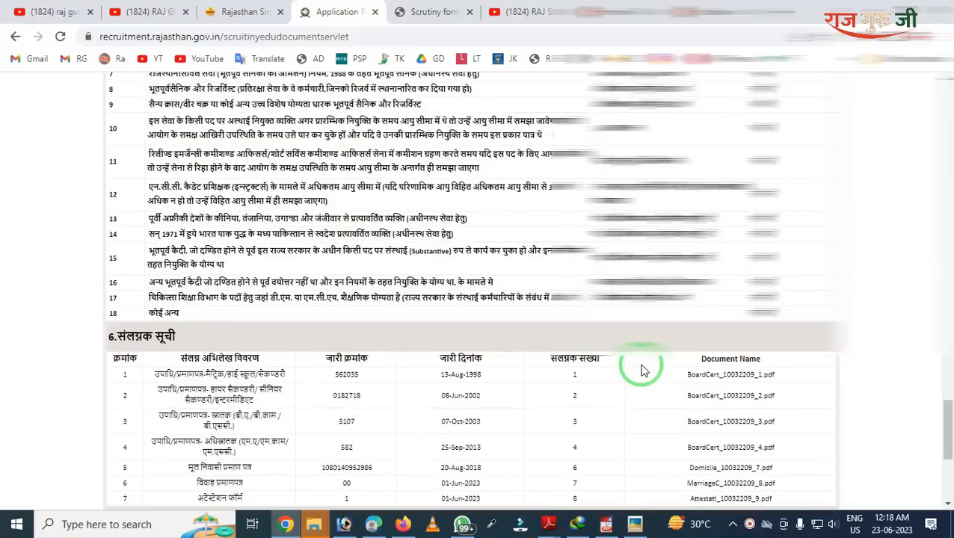
Step: Return to the top of the Application Preview, then switch to the RAJ GURU JI EDU YouTube channel tab
{"action": "scroll", "coordinate": [642, 370], "scroll_direction": "down", "scroll_amount": 4}
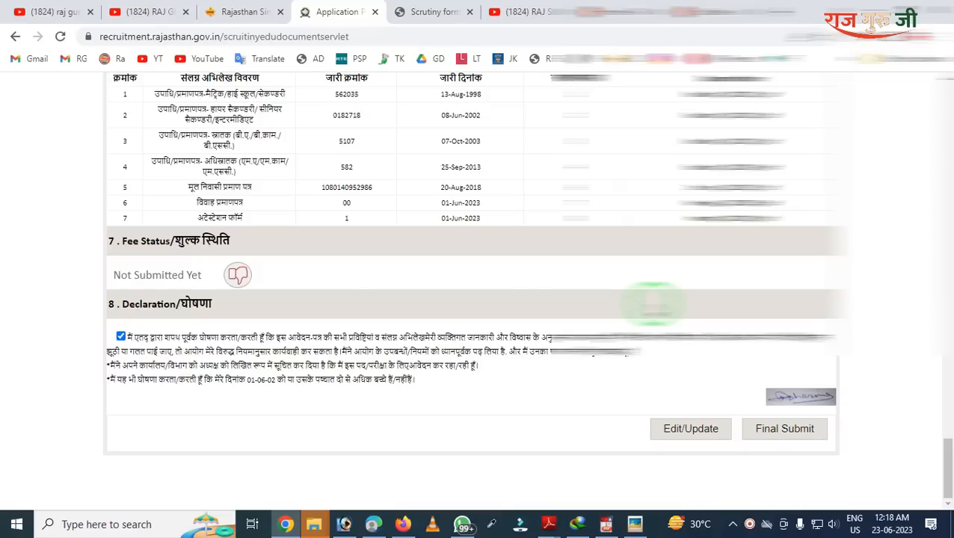
{"action": "scroll", "coordinate": [653, 303], "scroll_direction": "up", "scroll_amount": 5}
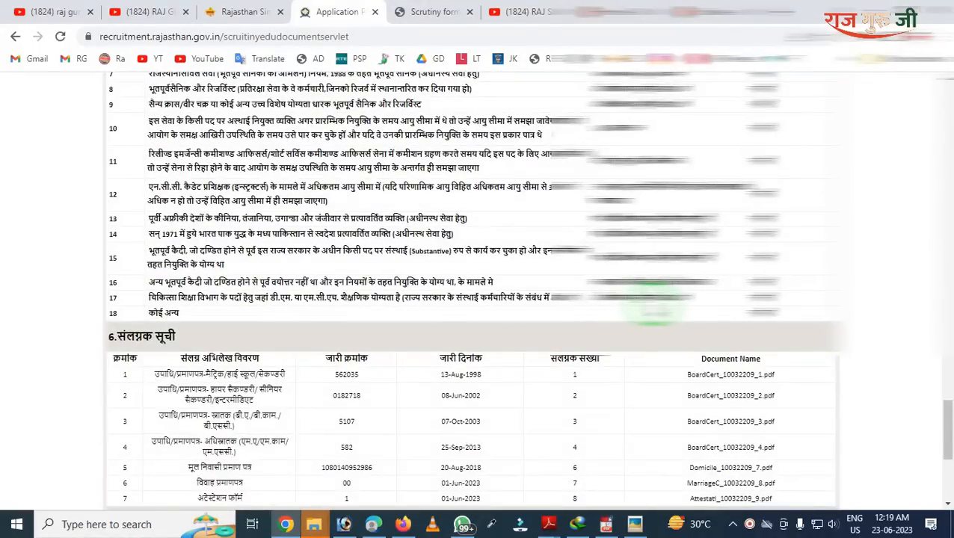
{"action": "scroll", "coordinate": [652, 303], "scroll_direction": "up", "scroll_amount": 4}
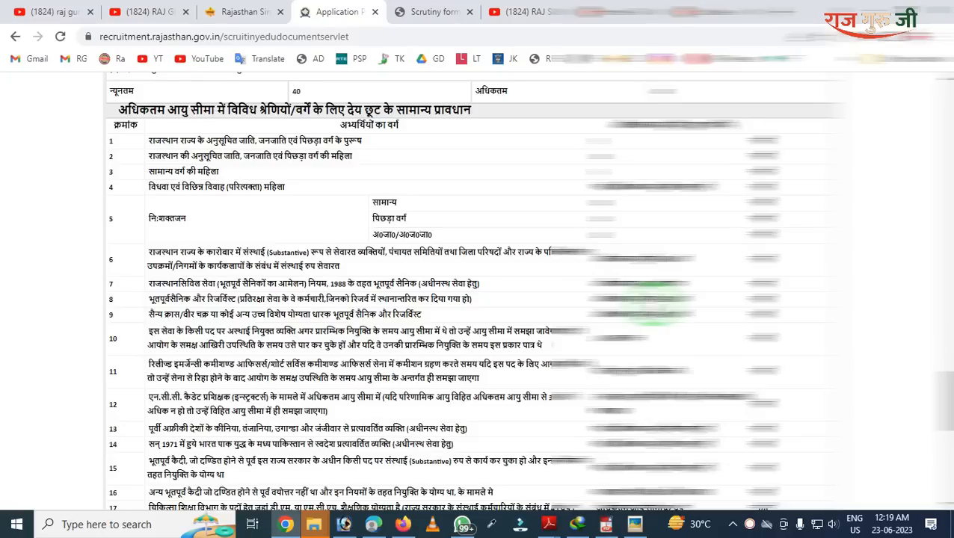
{"action": "scroll", "coordinate": [473, 292], "scroll_direction": "up", "scroll_amount": 15}
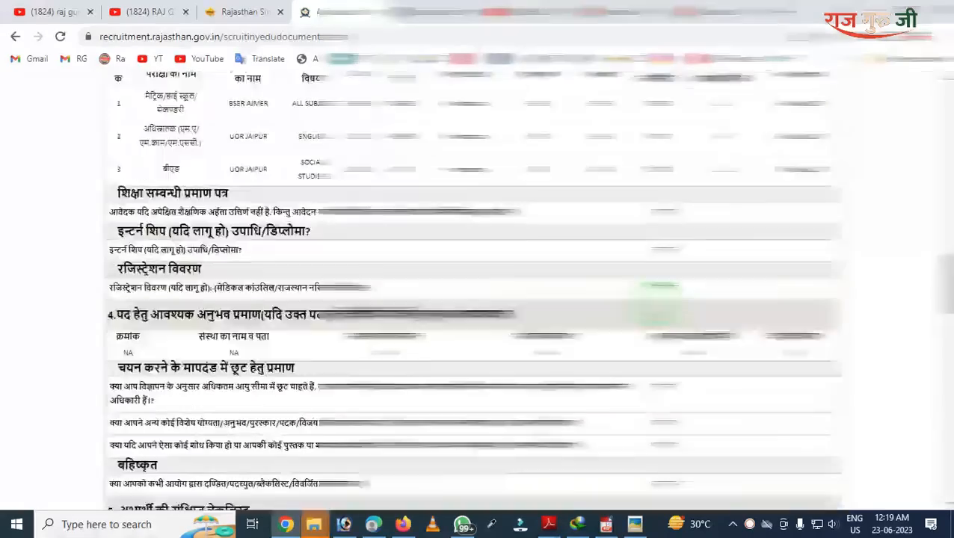
{"action": "scroll", "coordinate": [651, 299], "scroll_direction": "up", "scroll_amount": 10}
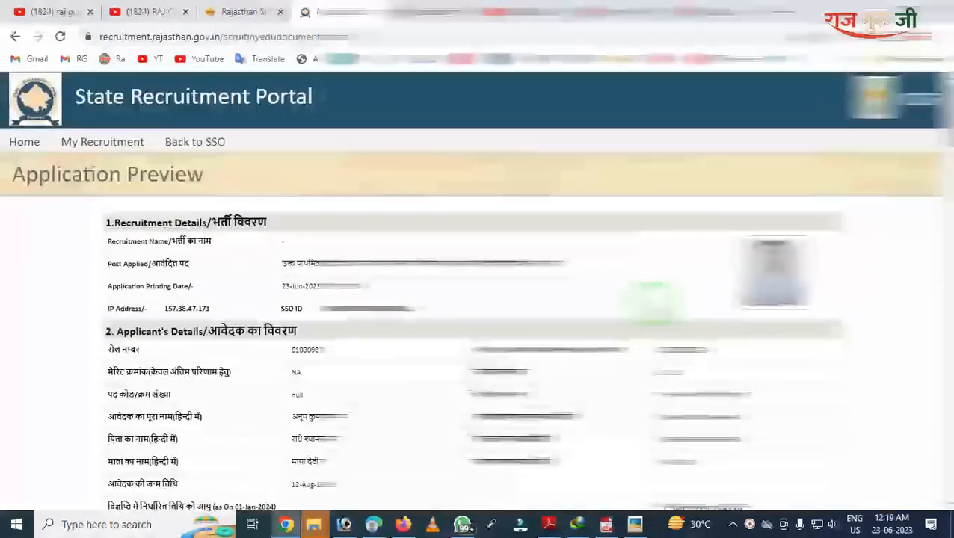
{"action": "left_click", "coordinate": [104, 9]}
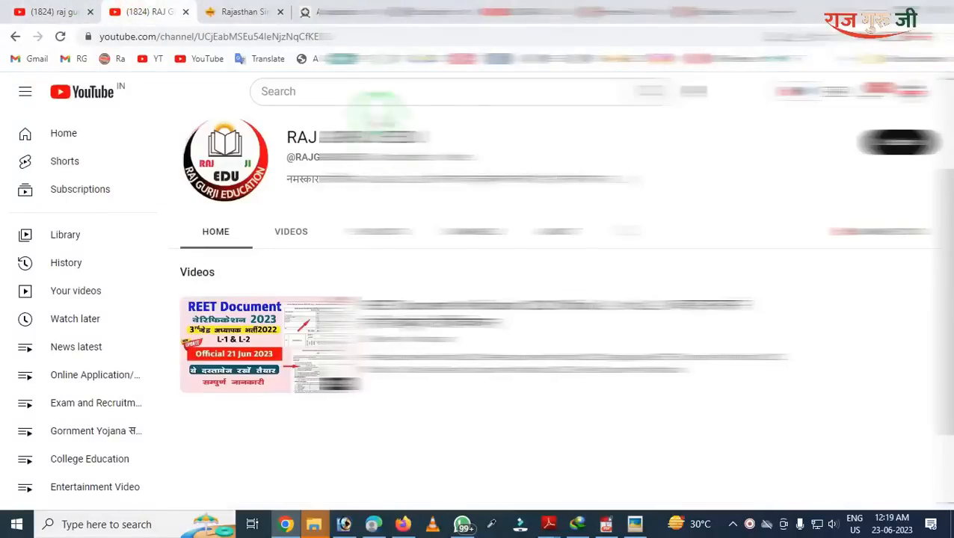
{"action": "left_click", "coordinate": [386, 238]}
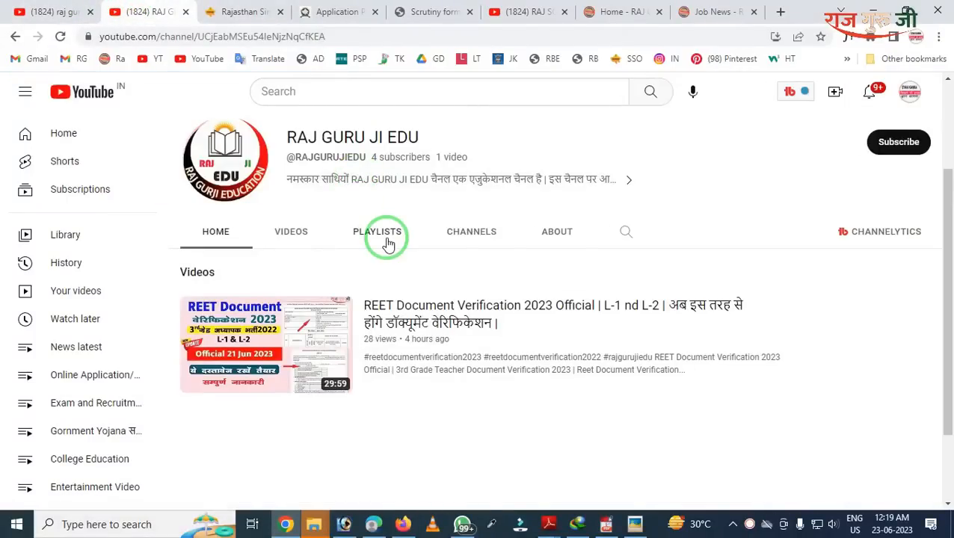